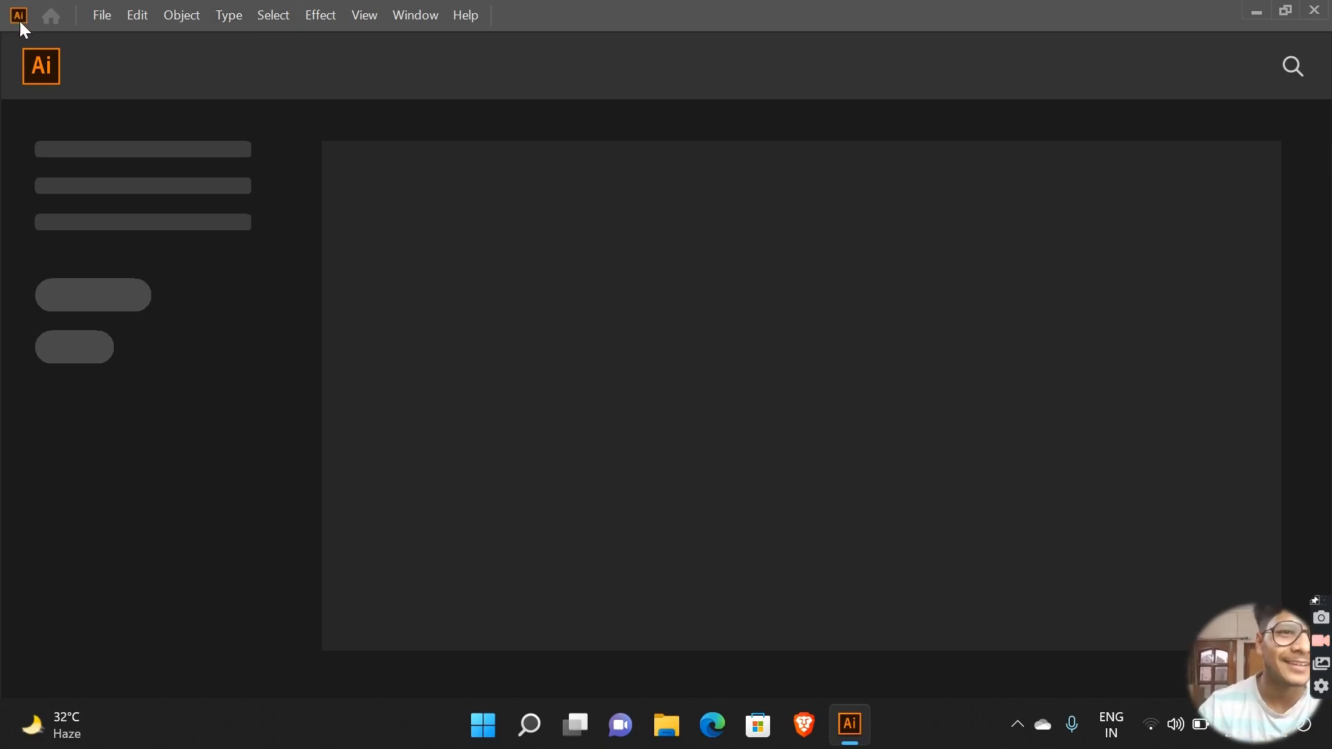
# Step: Open the Promotional 1 template from the Blank Templates folder
pyautogui.click(100, 15)
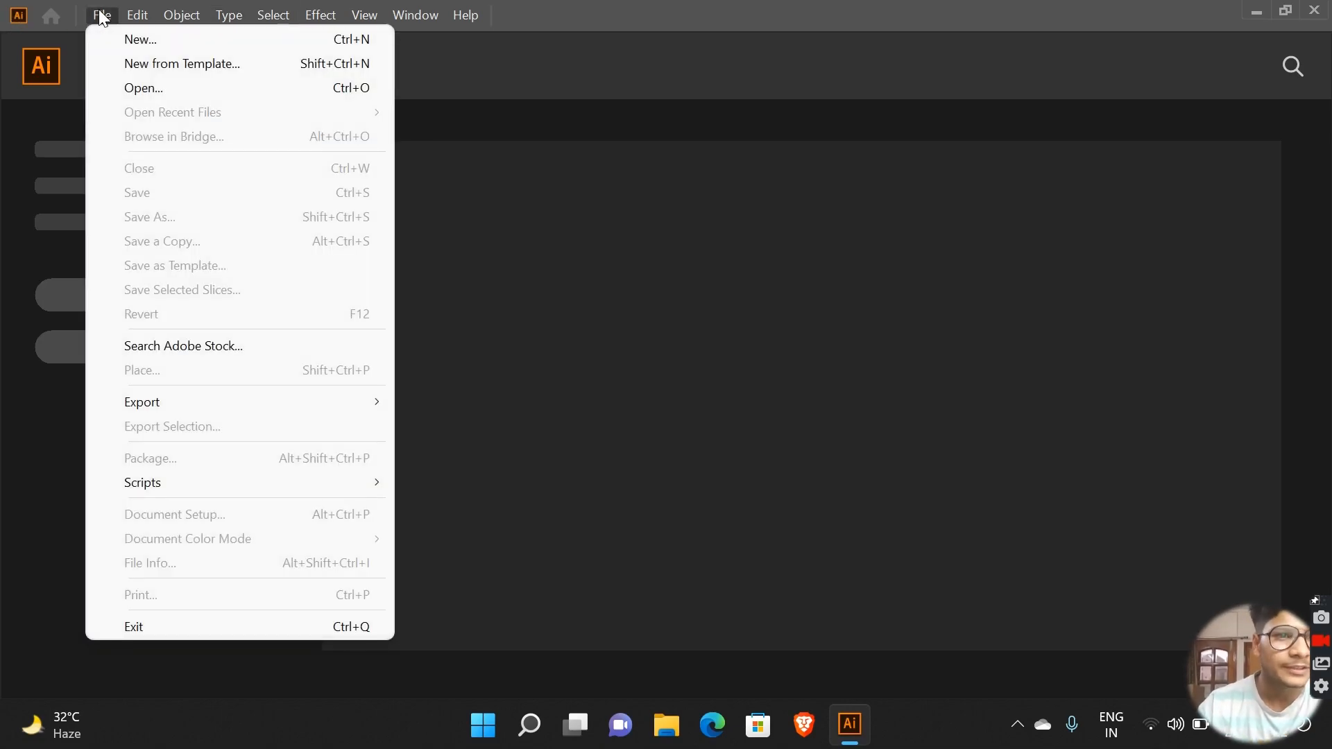
pyautogui.click(191, 77)
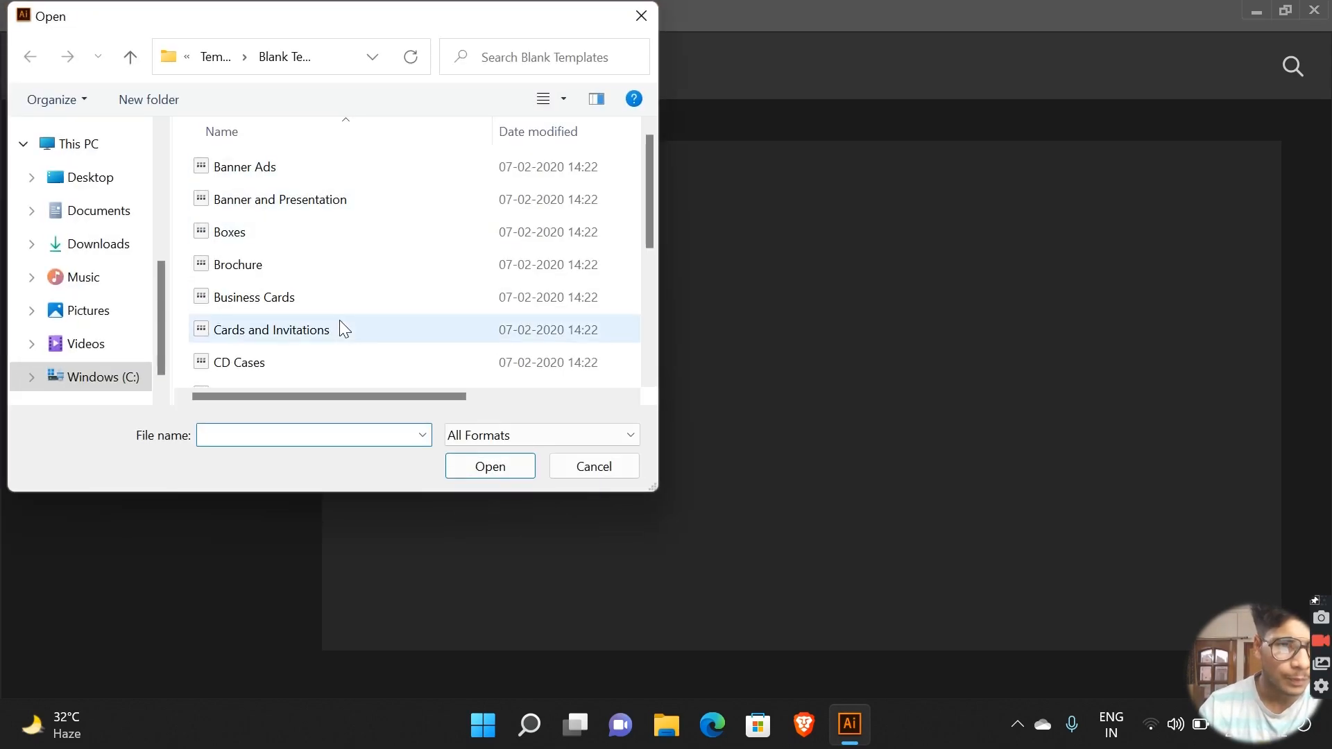
pyautogui.scroll(-2, 339, 324)
pyautogui.scroll(-1, 154, 361)
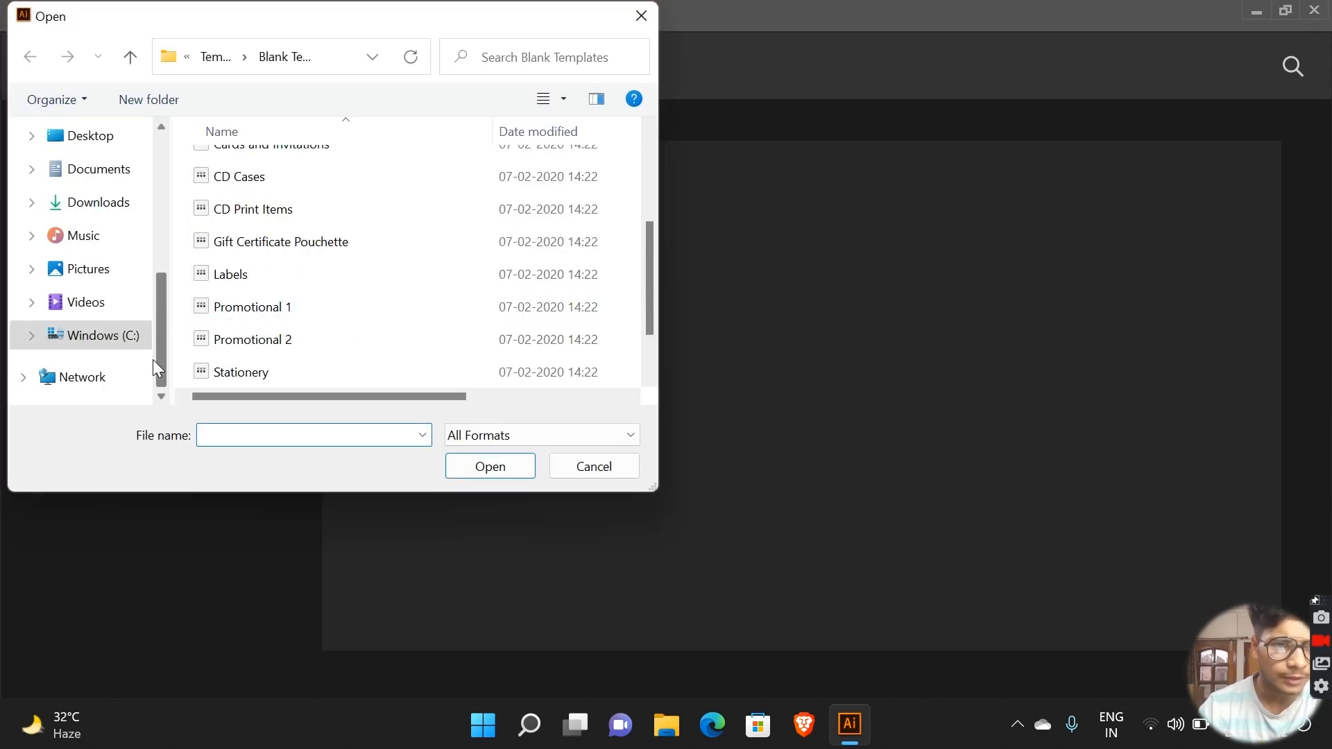
pyautogui.scroll(-1, 389, 351)
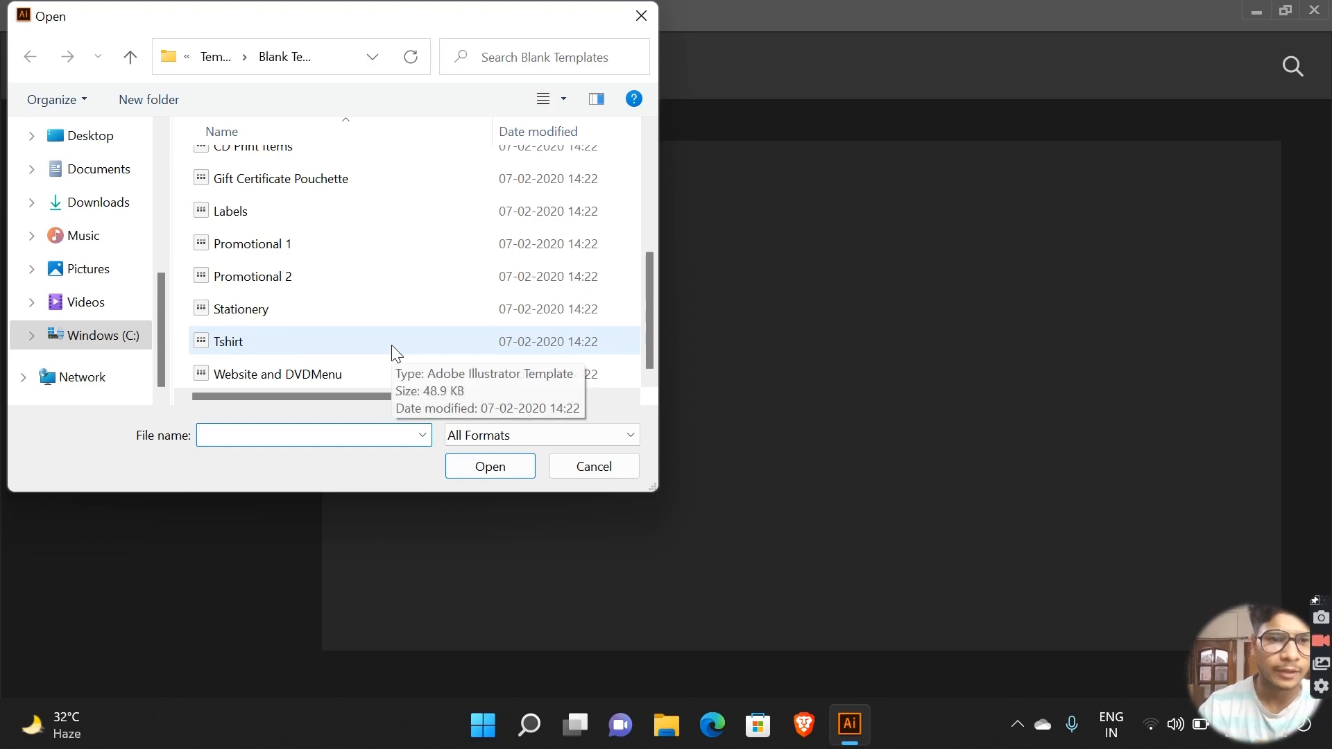
pyautogui.click(351, 235)
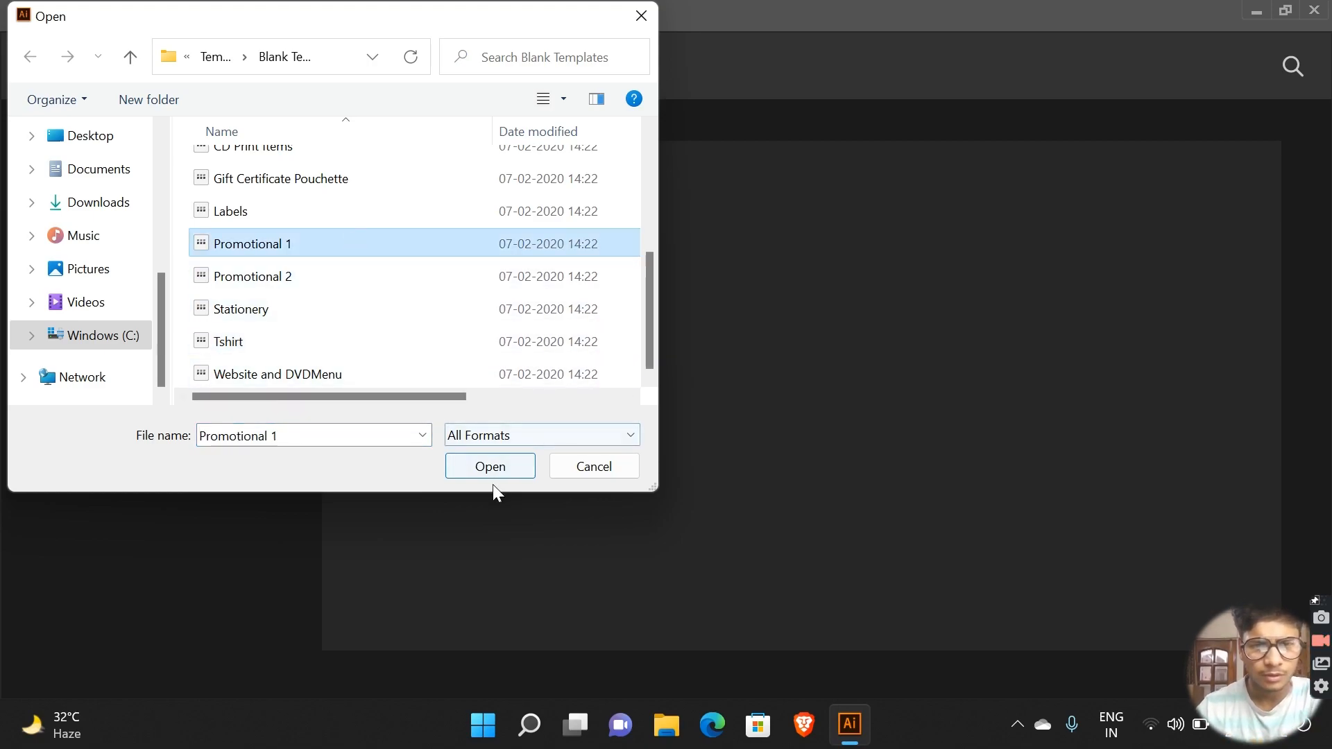
pyautogui.click(516, 469)
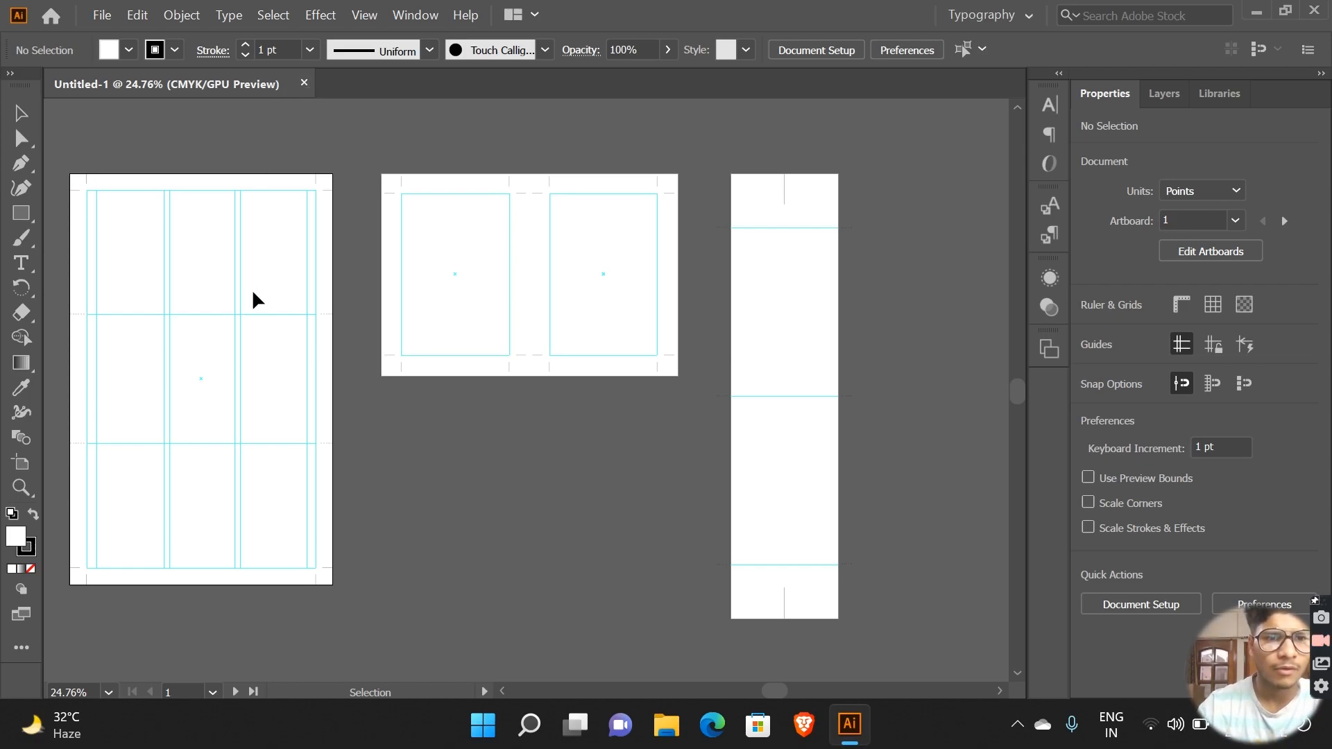
# Step: Look over the artboards of the Promotional 1 template and close the document
pyautogui.hscroll(-5, 253, 294)
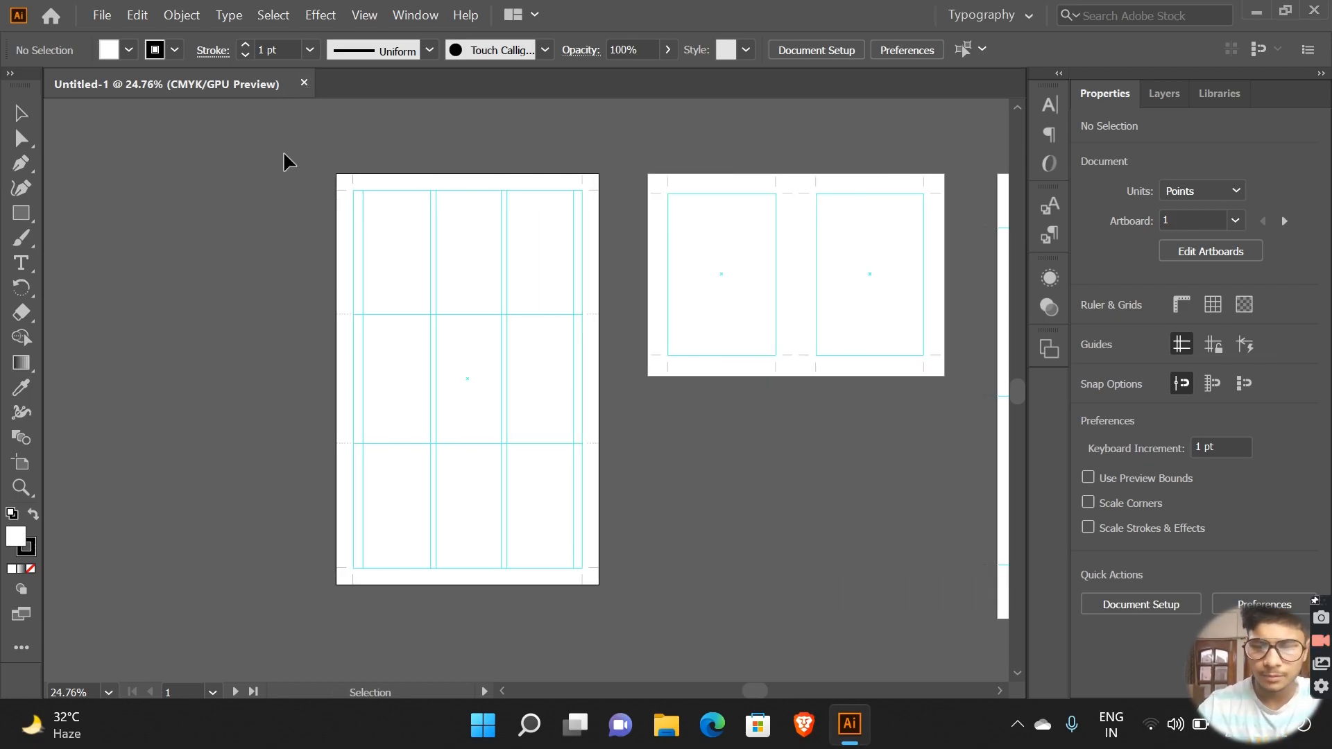
pyautogui.scroll(6, 285, 156)
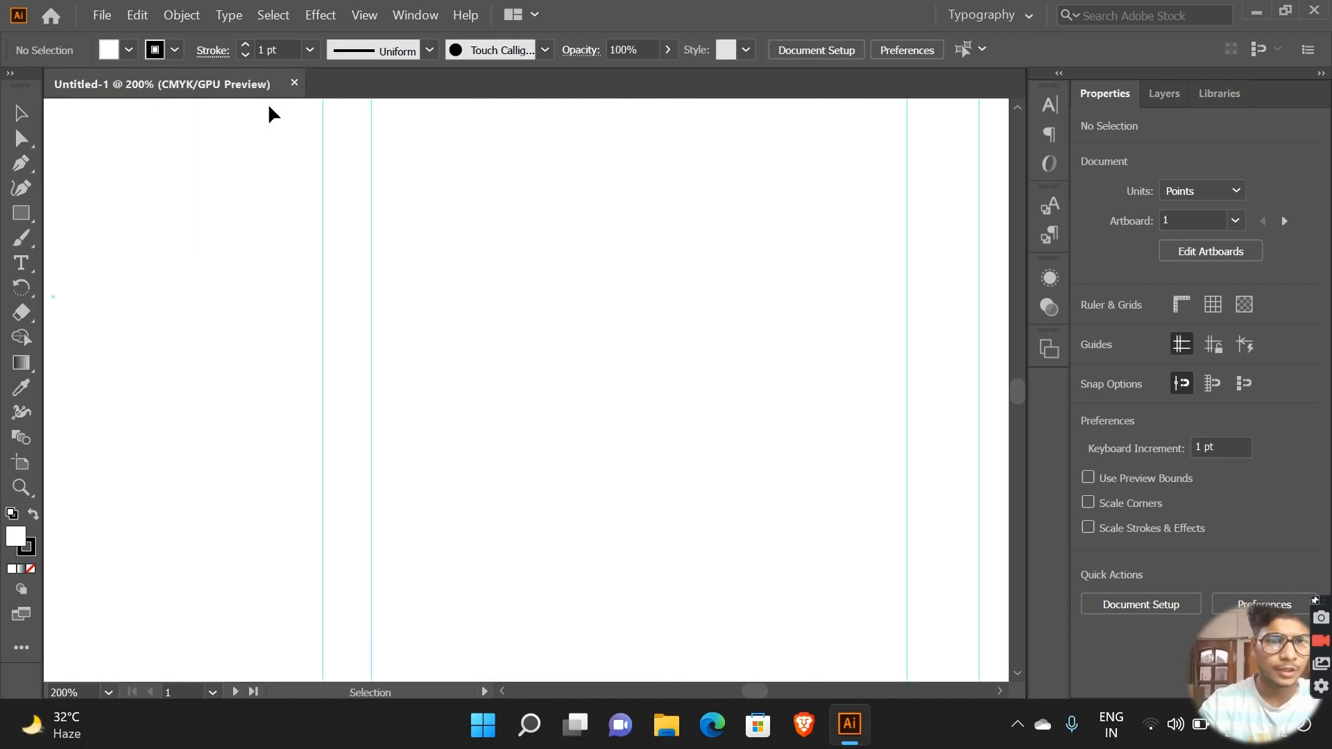
pyautogui.click(293, 85)
# Step: Create a new document from the Tshirt template in the Blank Templates folder
pyautogui.click(101, 17)
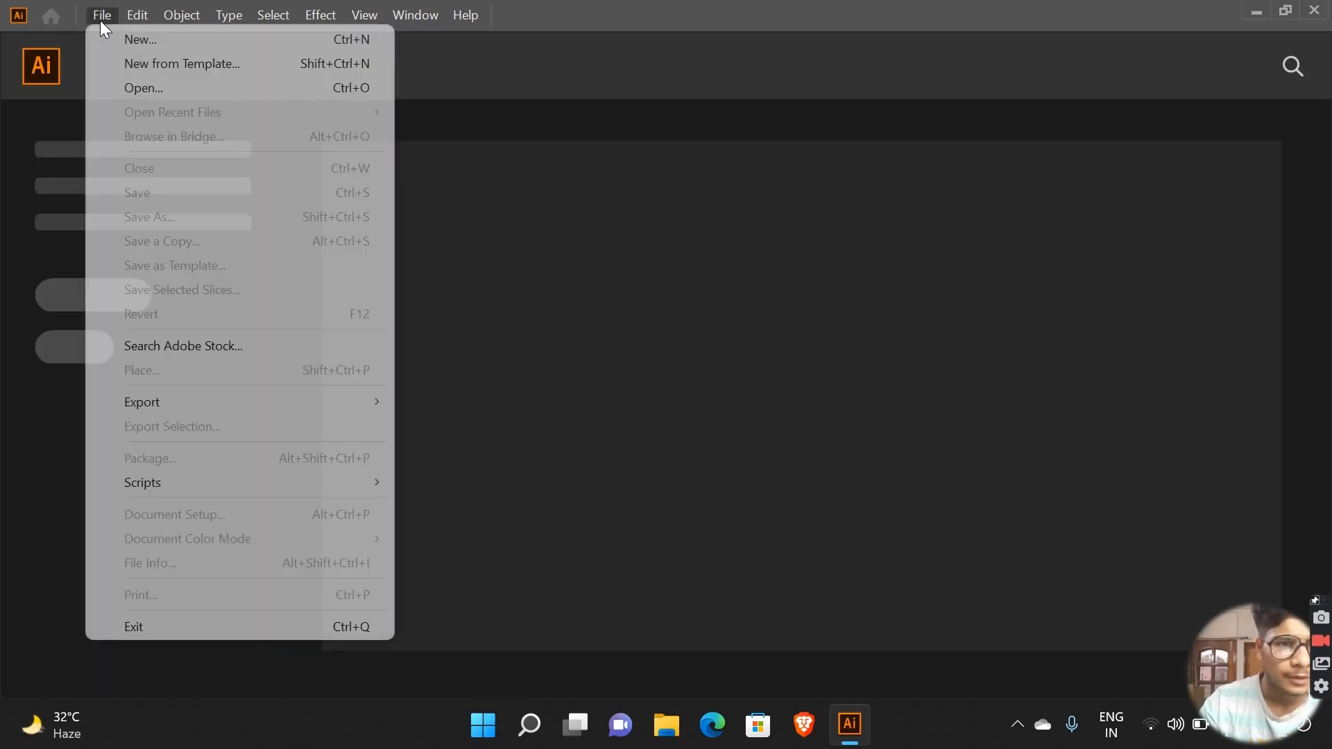
pyautogui.click(210, 68)
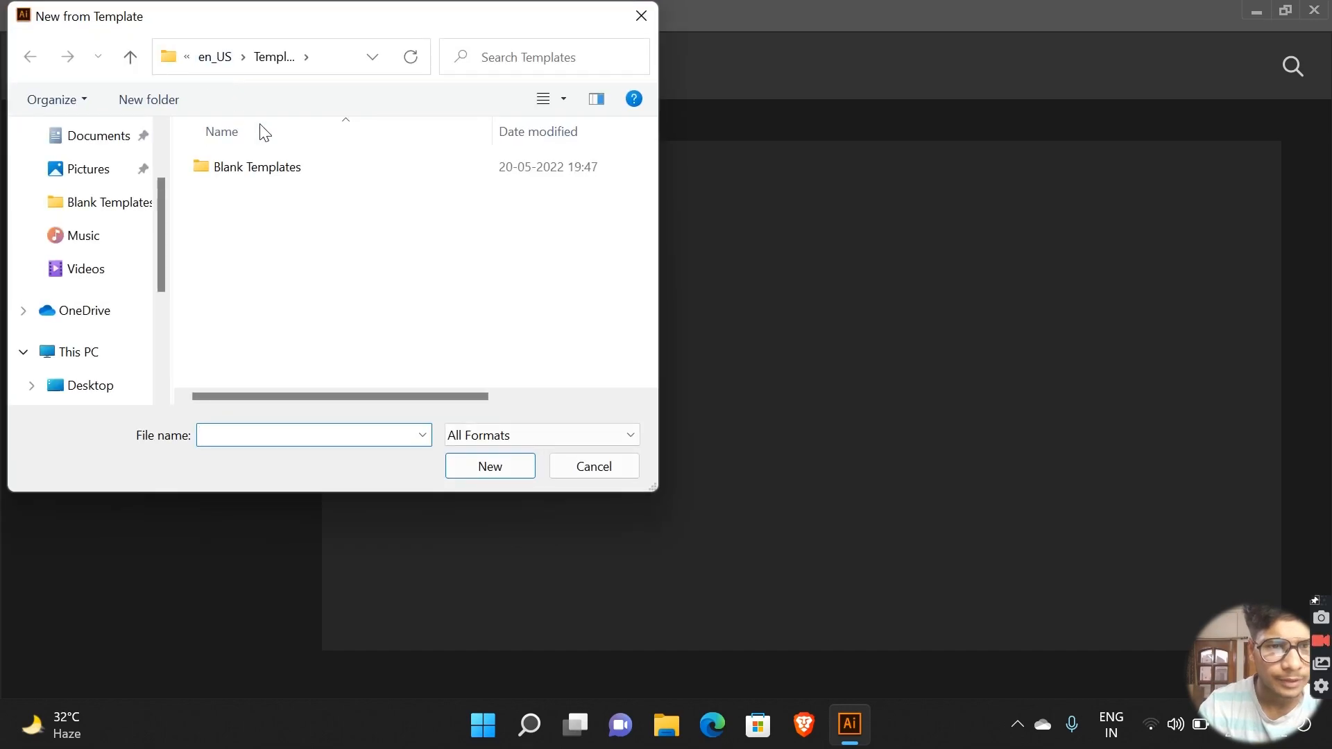
pyautogui.doubleClick(279, 173)
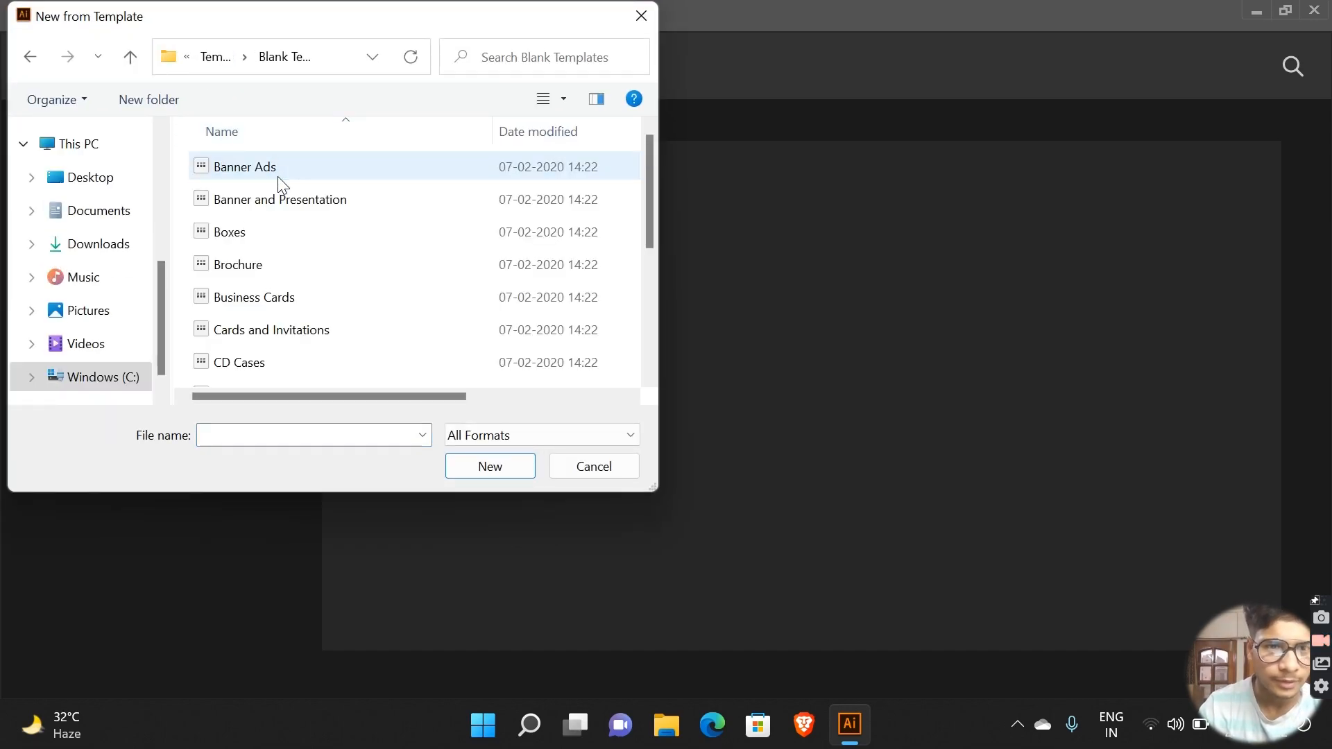
pyautogui.scroll(-3, 292, 311)
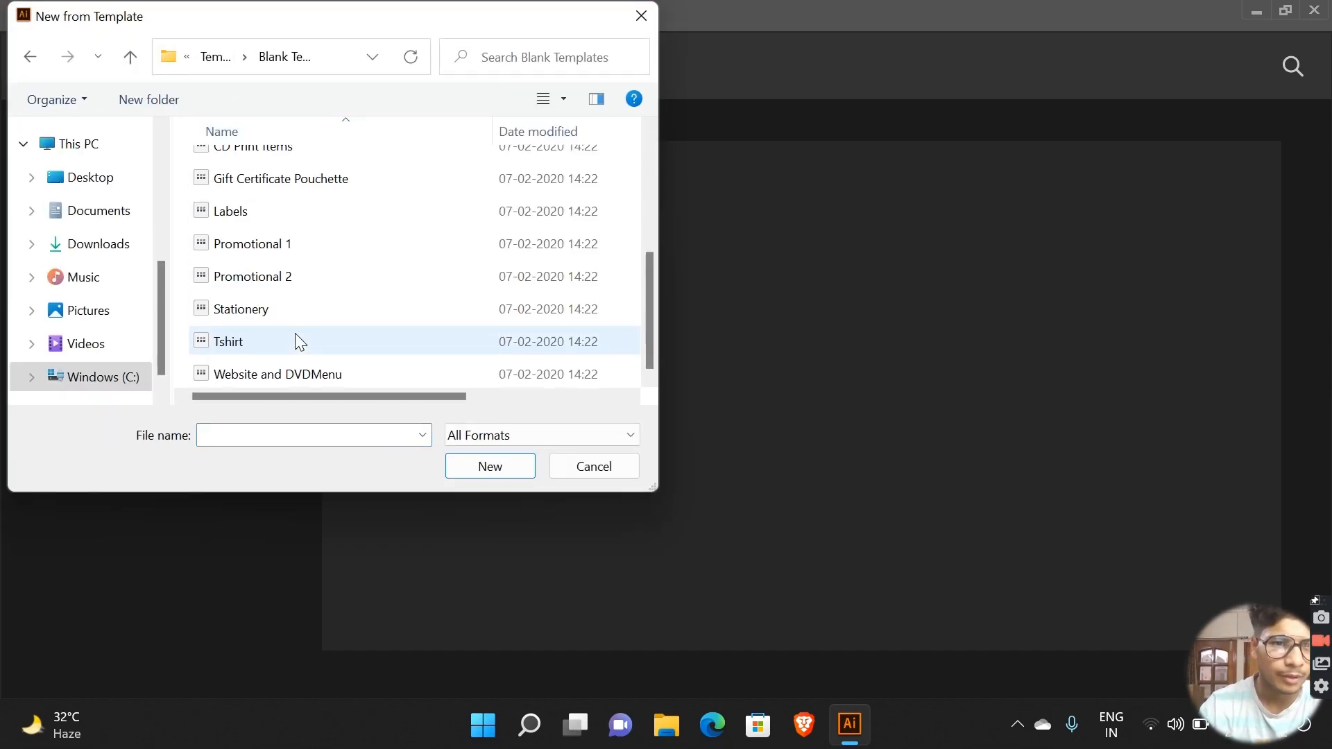
pyautogui.click(289, 339)
pyautogui.click(470, 462)
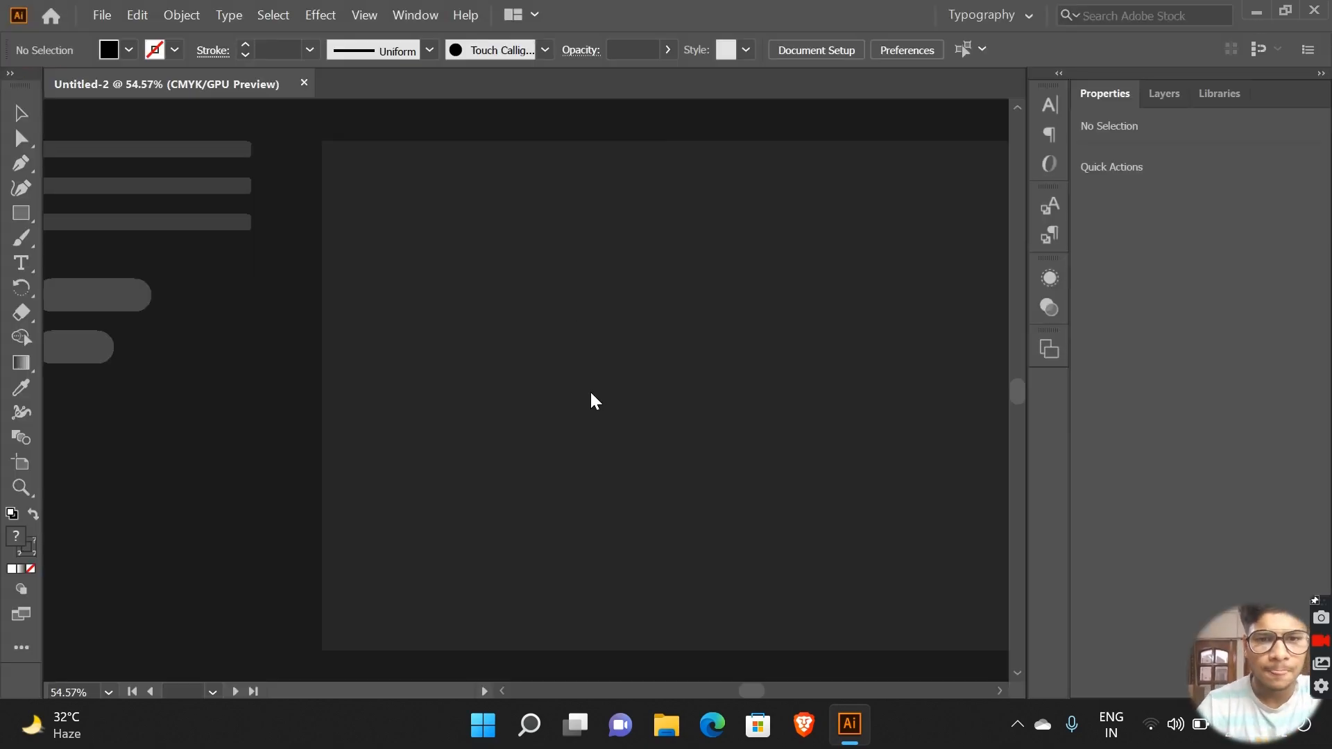
# Step: Look over the T-shirt drawing and the guide rectangle on the template's artboard
pyautogui.scroll(5, 380, 347)
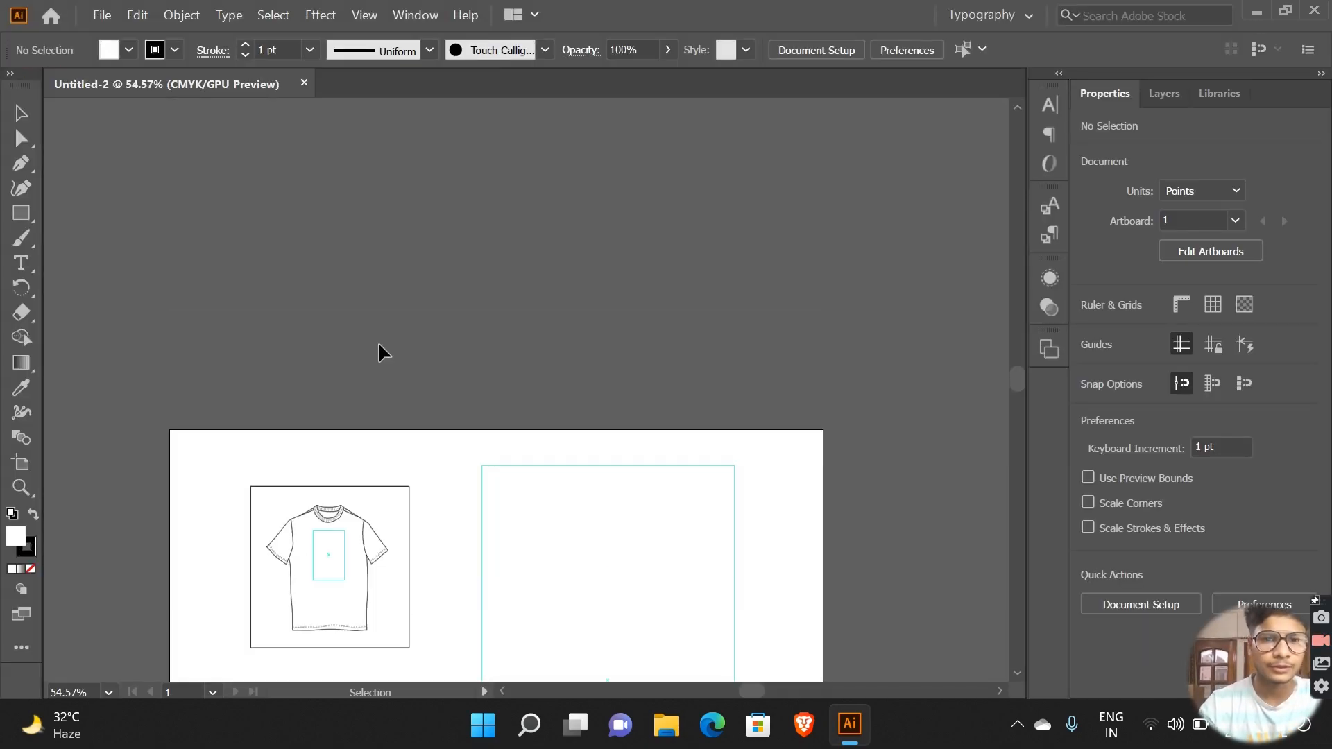
pyautogui.scroll(-7, 415, 341)
pyautogui.scroll(3, 414, 341)
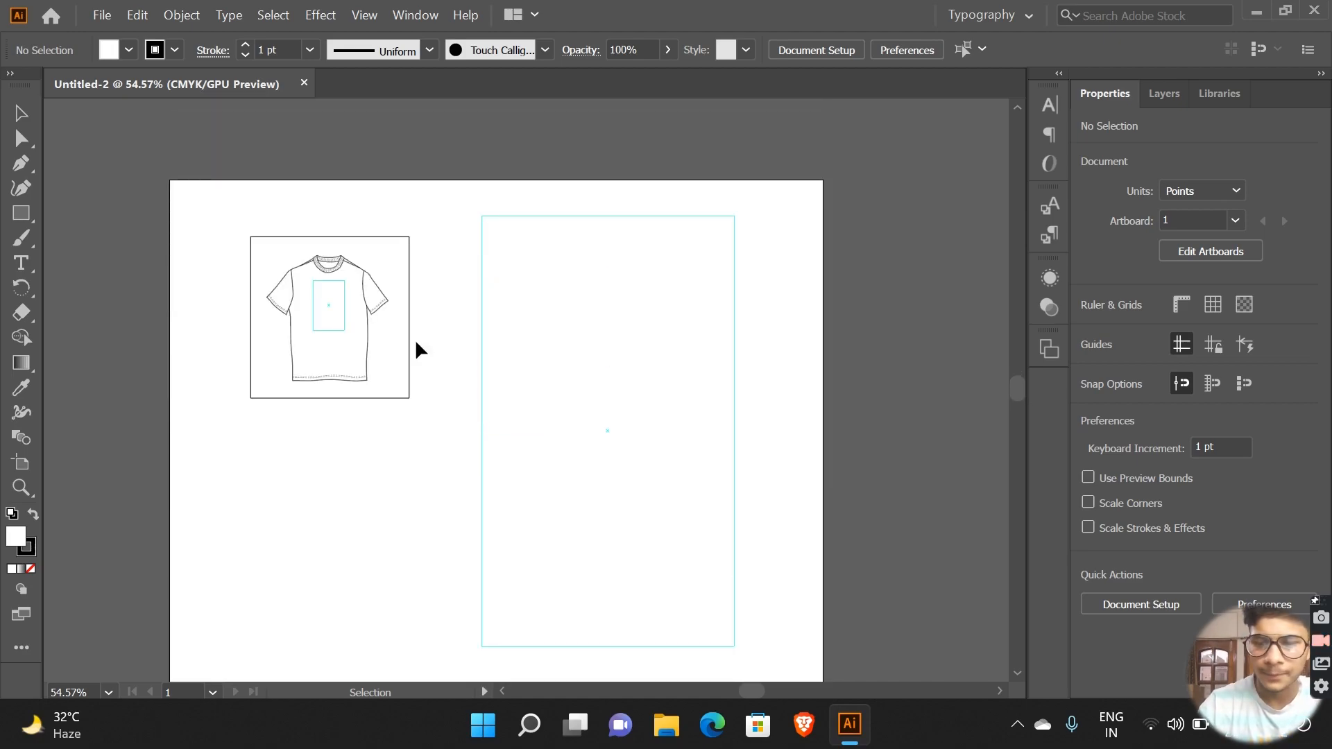
pyautogui.scroll(-3, 415, 338)
pyautogui.scroll(1, 415, 339)
pyautogui.scroll(-1, 414, 338)
pyautogui.scroll(2, 414, 339)
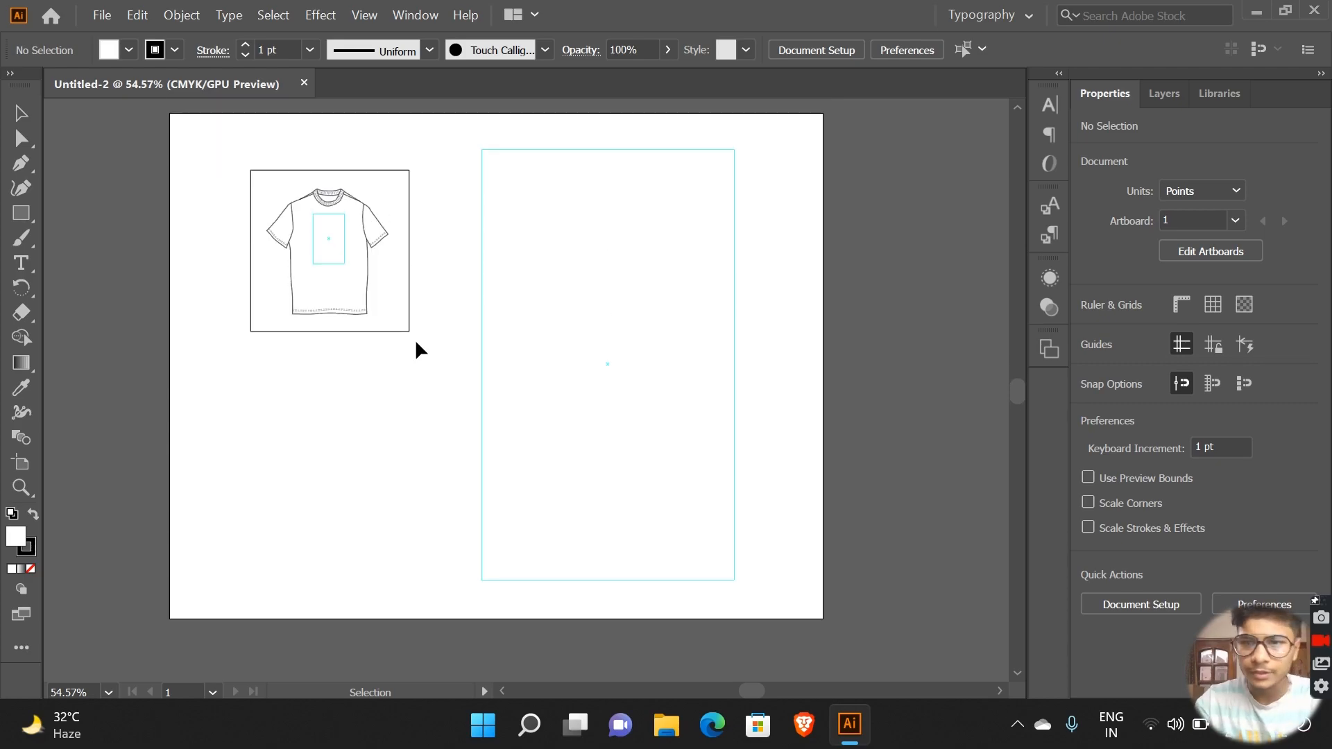
pyautogui.scroll(-1, 415, 339)
pyautogui.scroll(2, 415, 338)
pyautogui.scroll(-2, 415, 339)
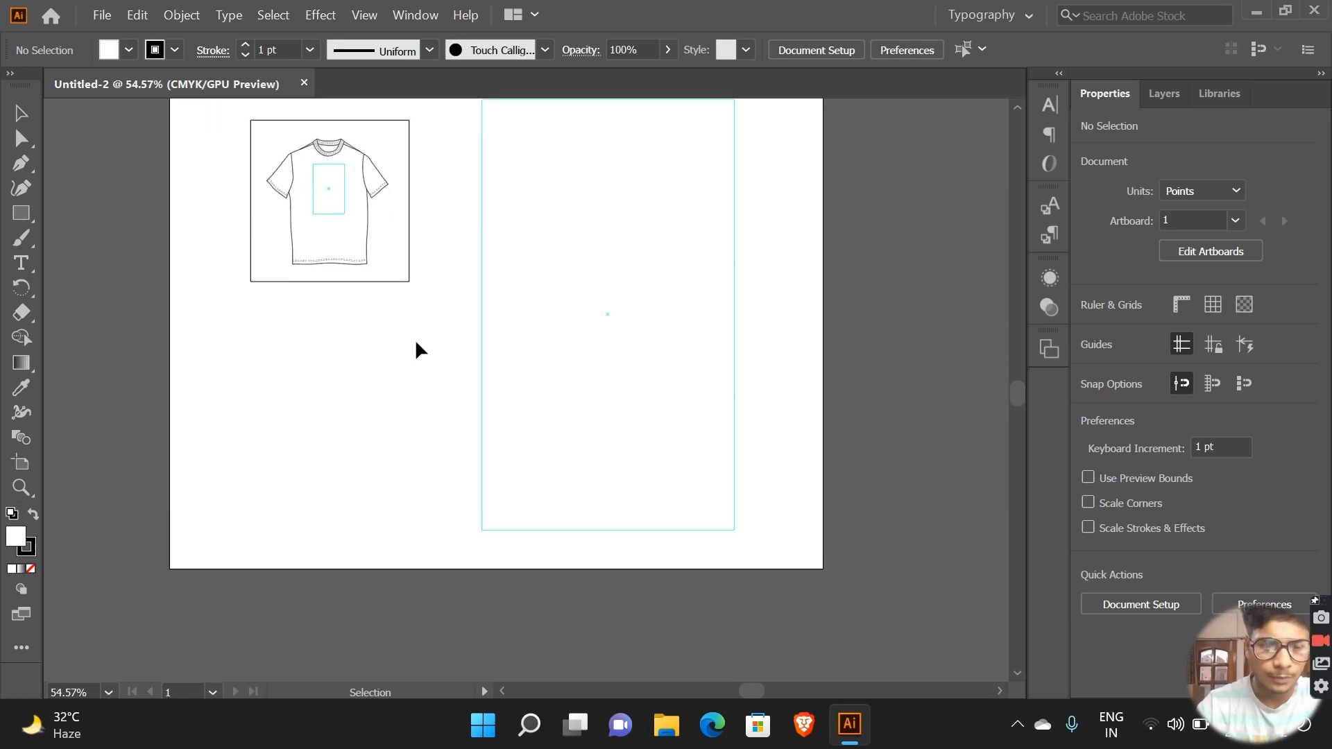
pyautogui.hscroll(-4, 415, 339)
pyautogui.hscroll(-1, 416, 346)
pyautogui.hscroll(4, 390, 345)
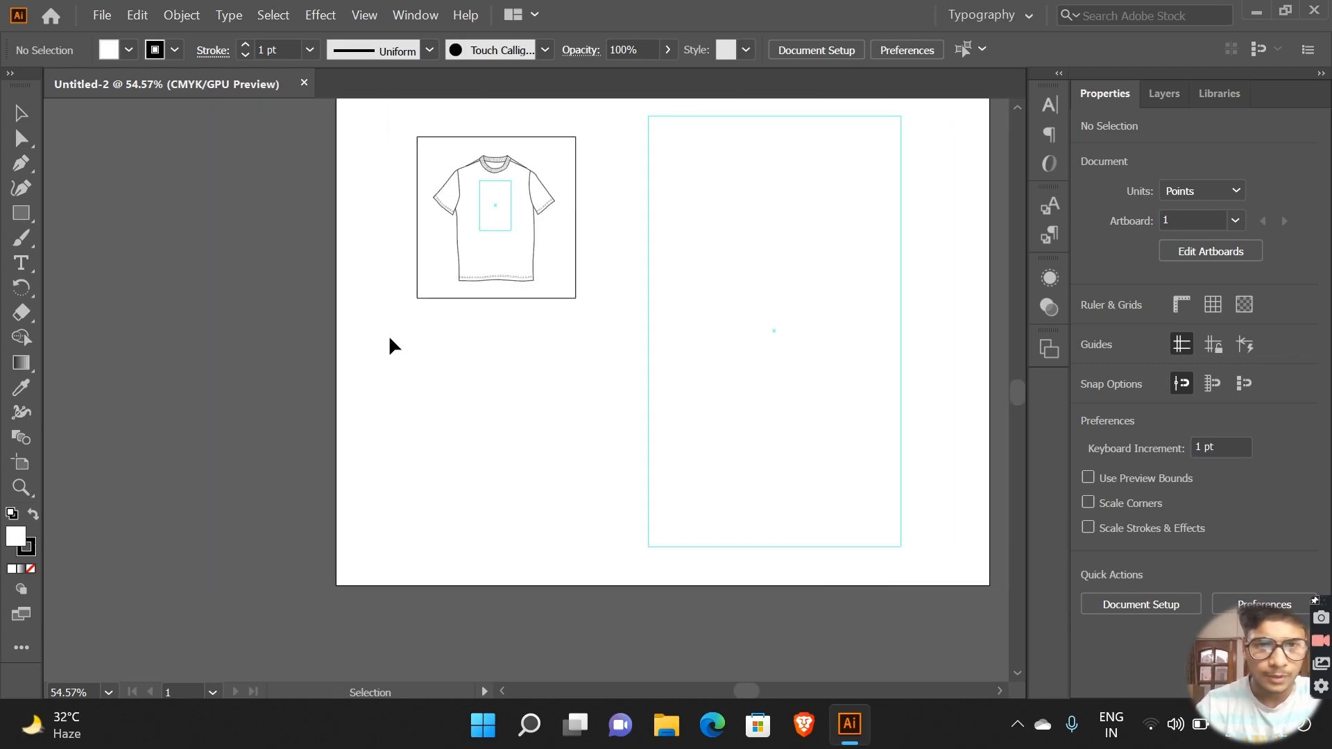
pyautogui.scroll(2, 390, 345)
pyautogui.scroll(-2, 390, 339)
pyautogui.scroll(1, 390, 338)
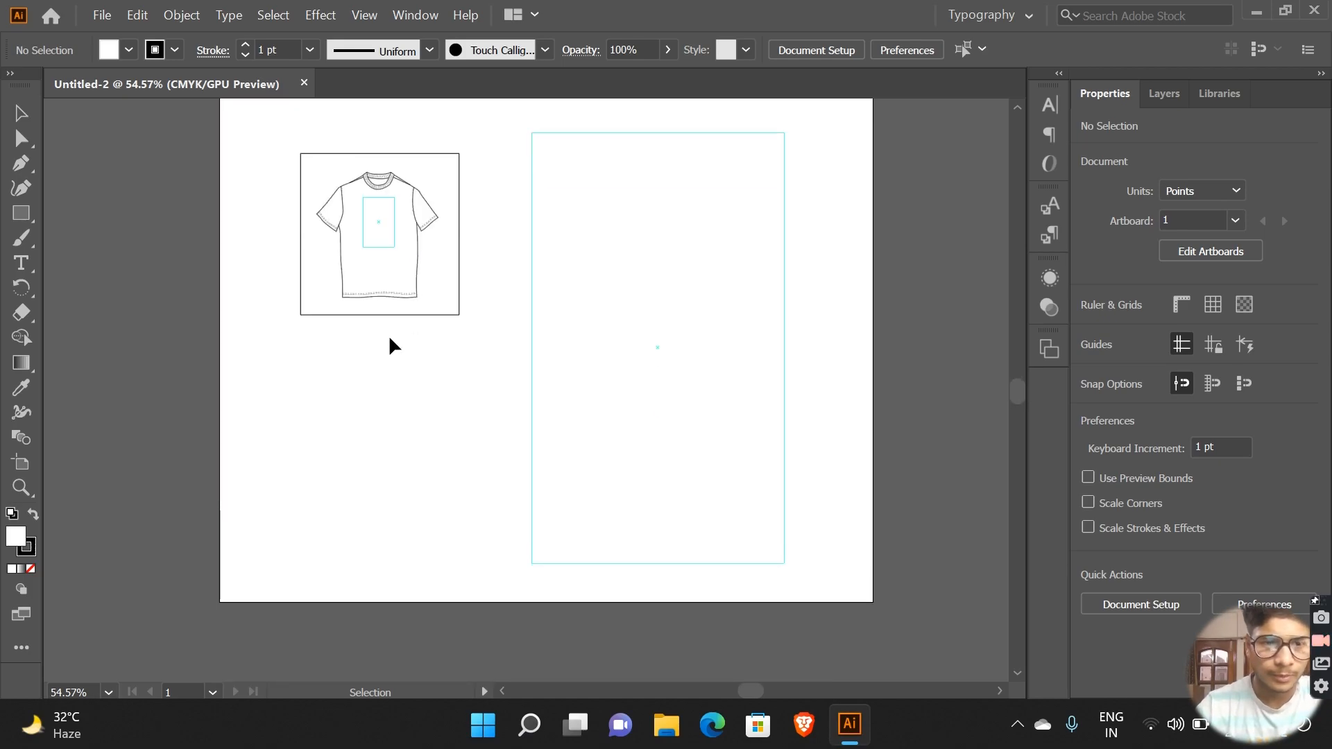
# Step: Zoom in to 1200% on an empty area of the artboard
pyautogui.hotkey('ctrl', '+')
pyautogui.hotkey('ctrl', '+')
pyautogui.hotkey('ctrl', '+')
pyautogui.hotkey('ctrl', '+')
pyautogui.scroll(-4, 389, 345)
pyautogui.scroll(-1, 389, 338)
pyautogui.hotkey('ctrl', '+')
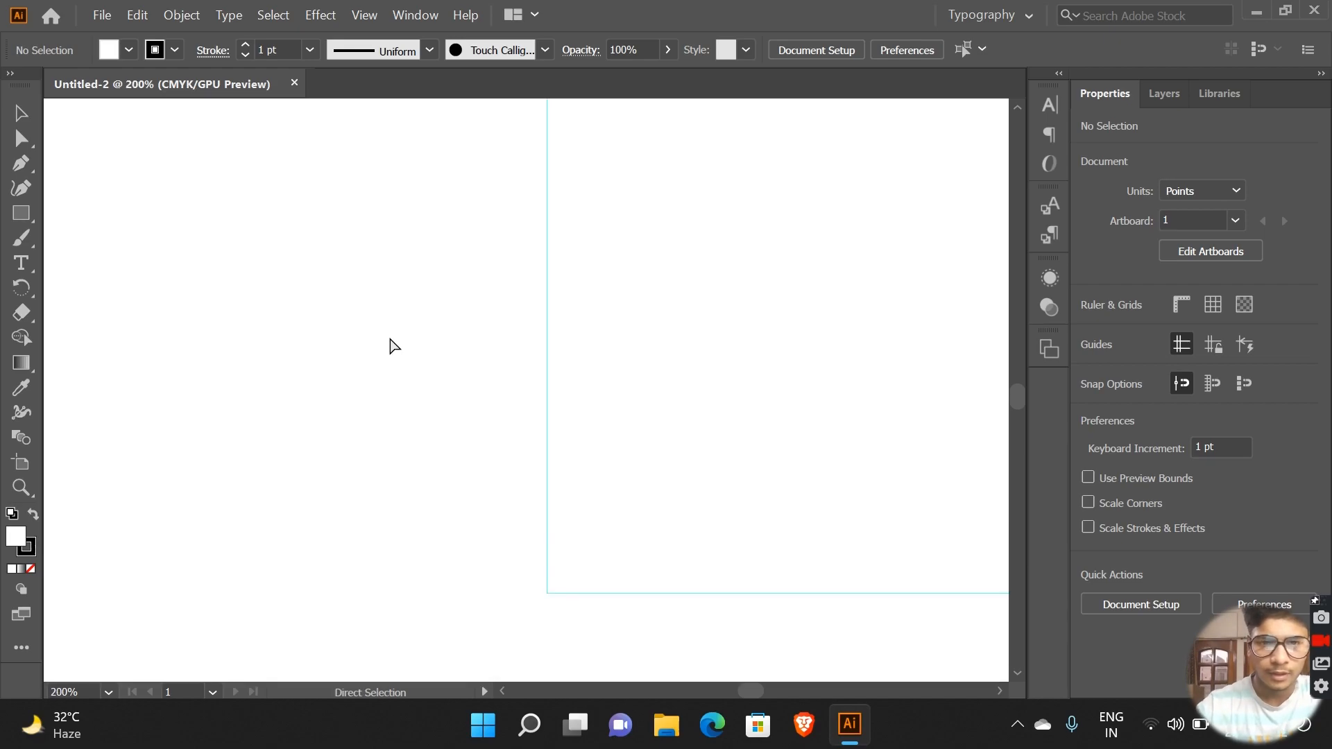
pyautogui.hotkey('ctrl', '+')
pyautogui.hscroll(-3, 390, 339)
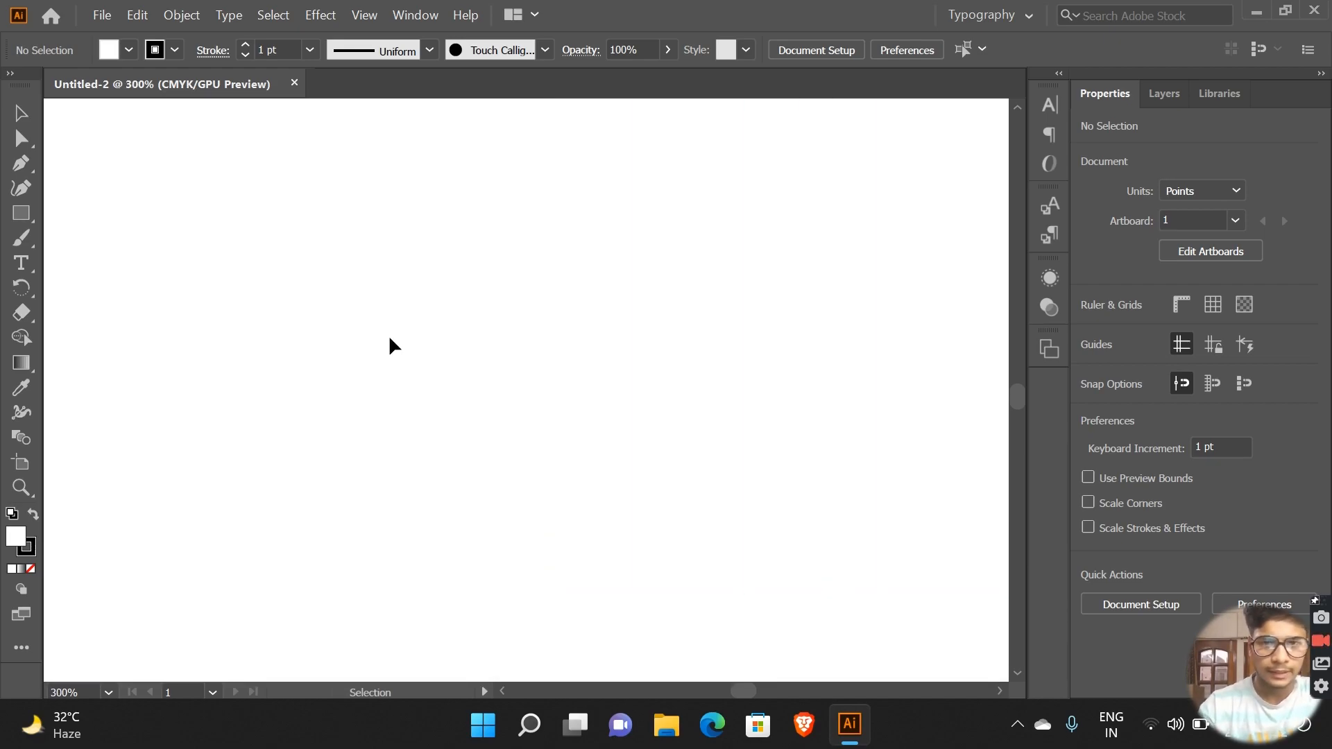
pyautogui.hscroll(-3, 389, 340)
pyautogui.press('a')
pyautogui.hotkey('ctrl', '+')
pyautogui.hotkey('ctrl', '+')
pyautogui.hotkey('ctrl', '+')
pyautogui.hotkey('ctrl', '+')
pyautogui.press('v')
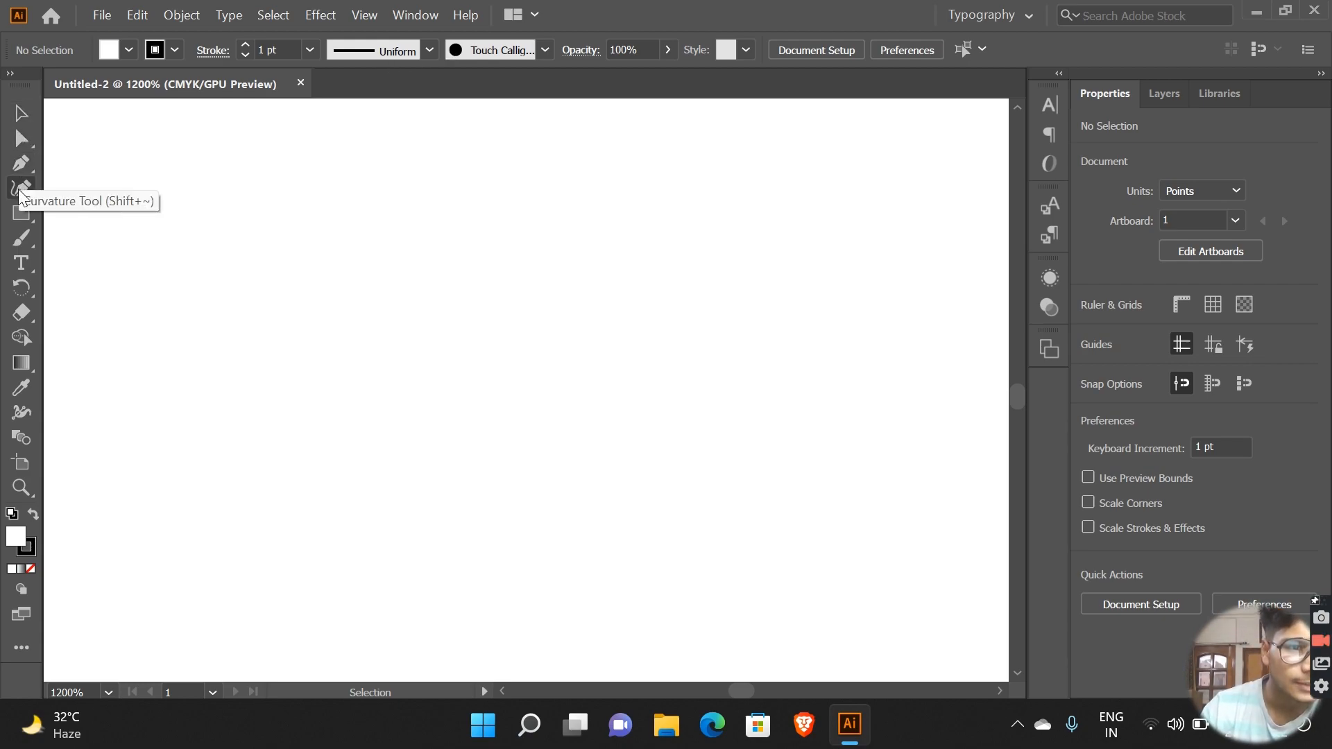
# Step: Try placing a first anchor point with long direction handles using the Pen tool, and undo it
pyautogui.click(21, 163)
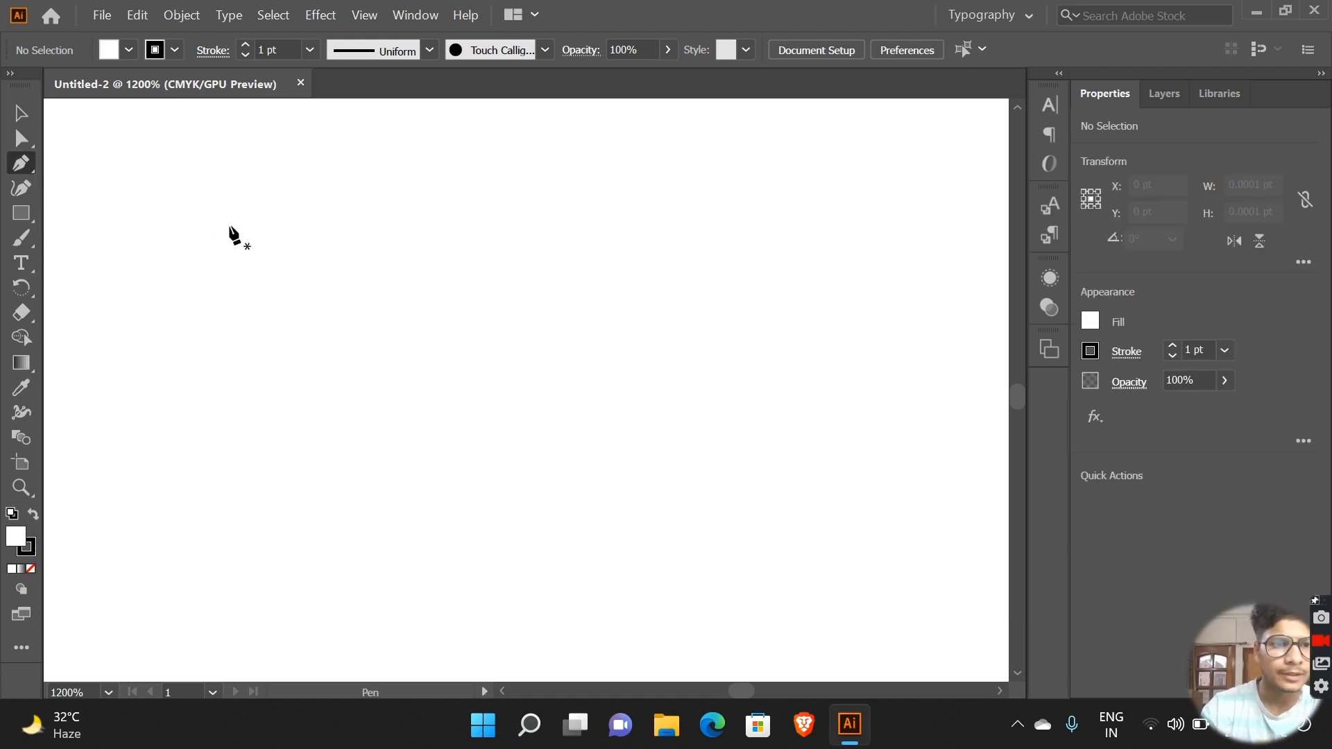
pyautogui.moveTo(264, 264); pyautogui.dragTo(517, 234)
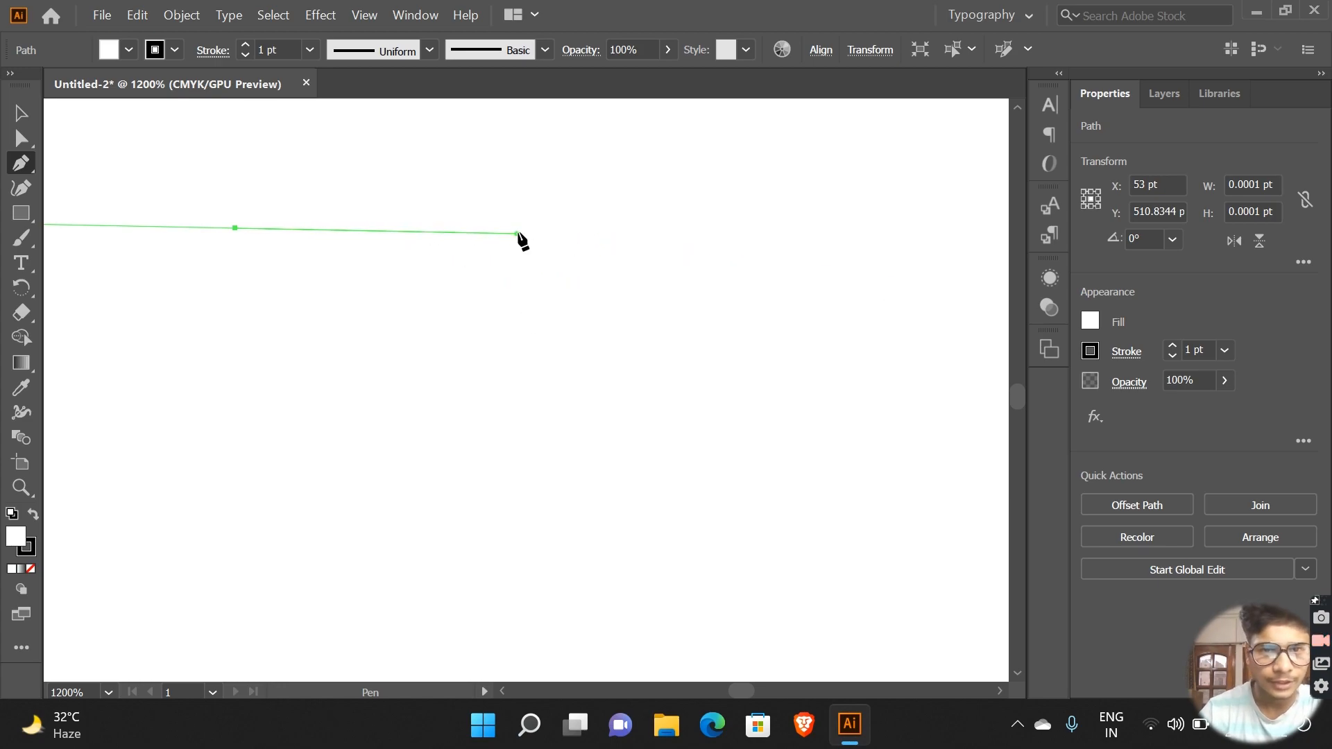
pyautogui.hotkey('ctrl', 'z')
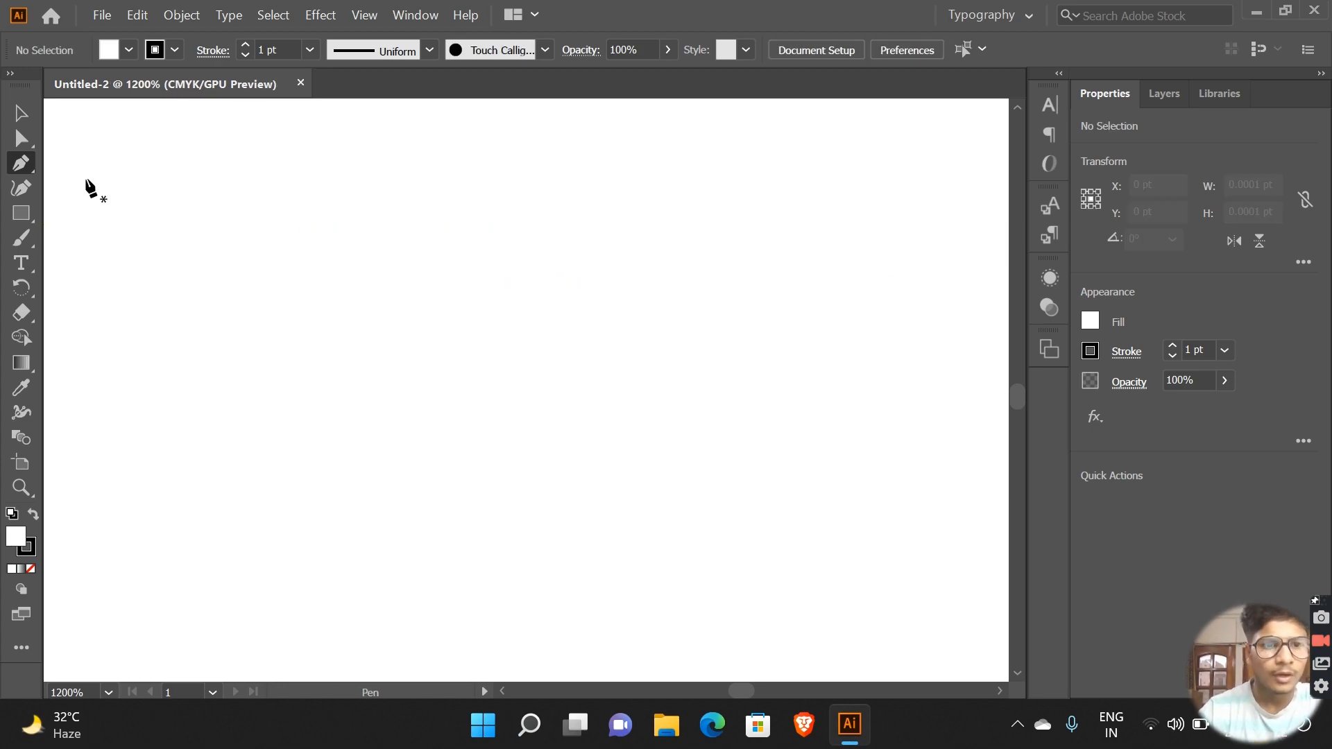
# Step: Draw a rectangle about 28 pt wide and 11 pt high on the empty area with the Rectangle tool
pyautogui.click(21, 213)
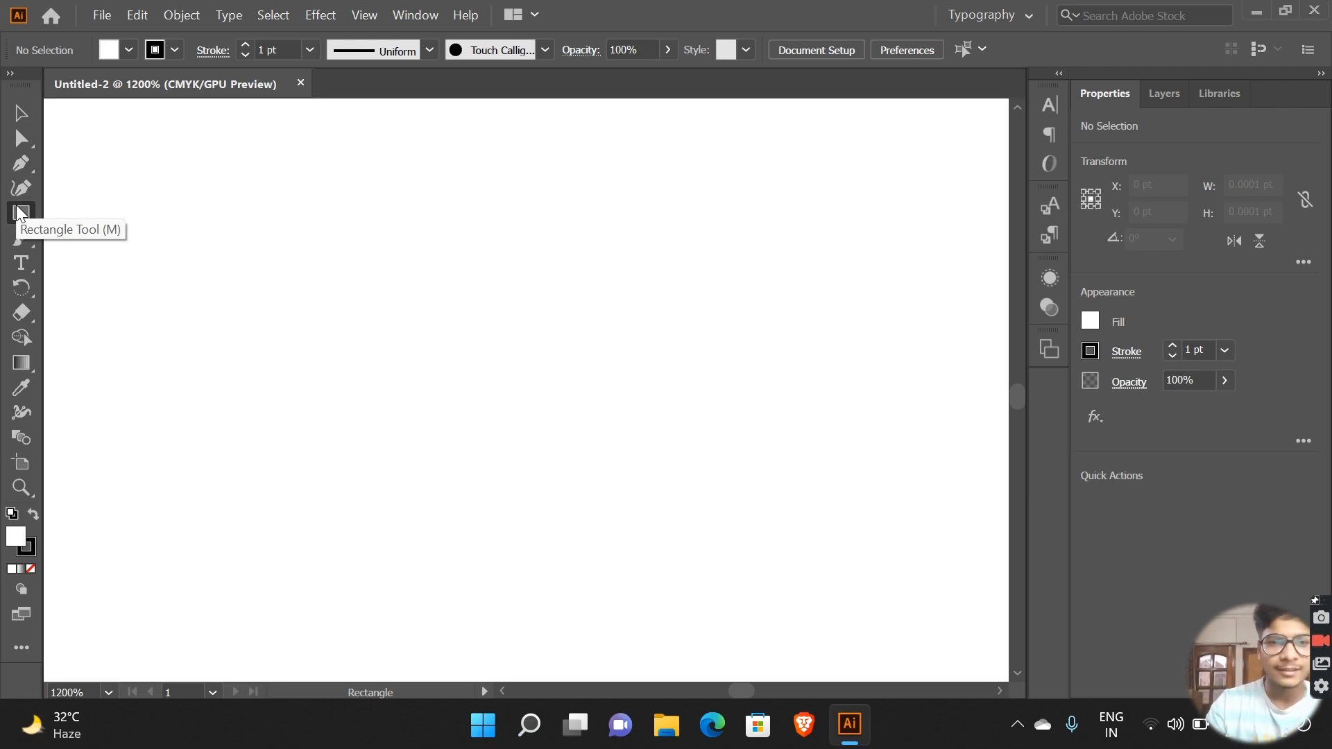
pyautogui.moveTo(183, 201)
pyautogui.mouseDown()
pyautogui.moveTo(793, 461)
pyautogui.moveTo(686, 425)
pyautogui.moveTo(693, 402)
pyautogui.mouseUp()
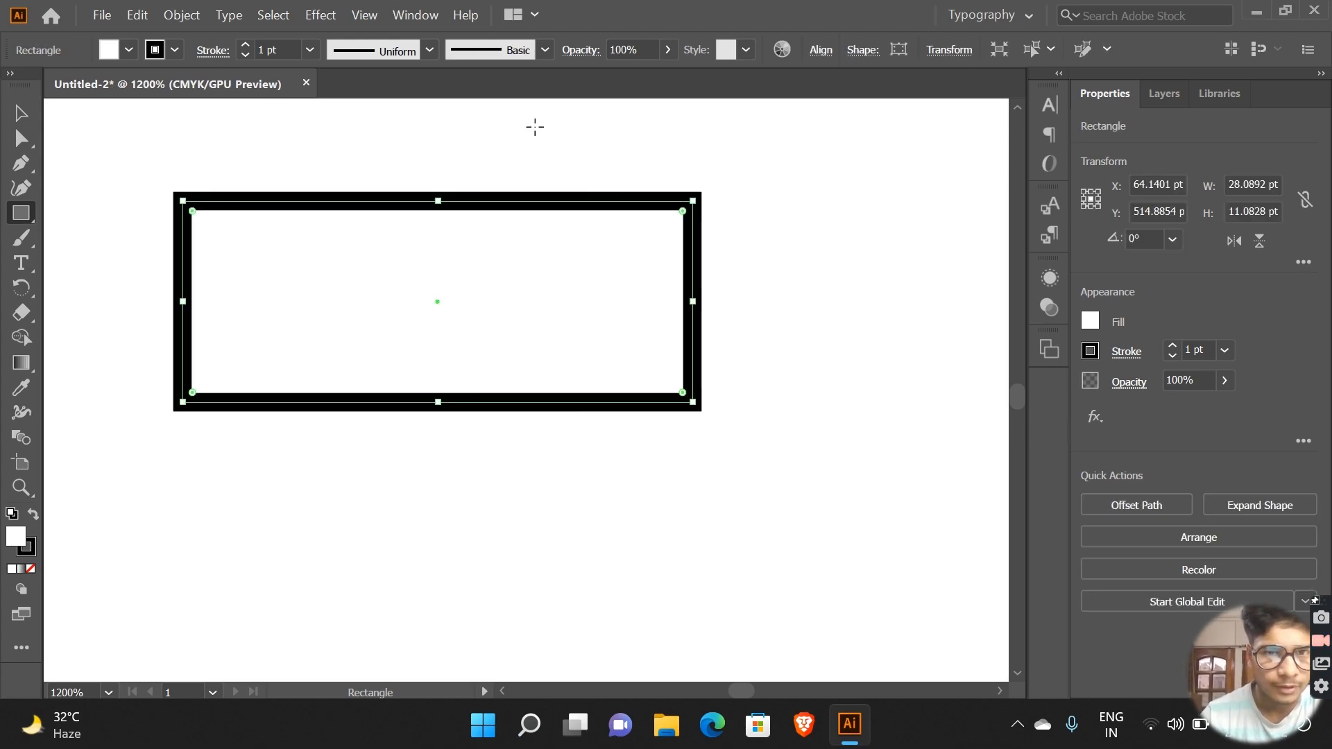
# Step: Draw an upright ellipse about 10.4 pt wide and 11.5 pt high to the right of the rectangle
pyautogui.click(31, 223)
pyautogui.click(101, 240)
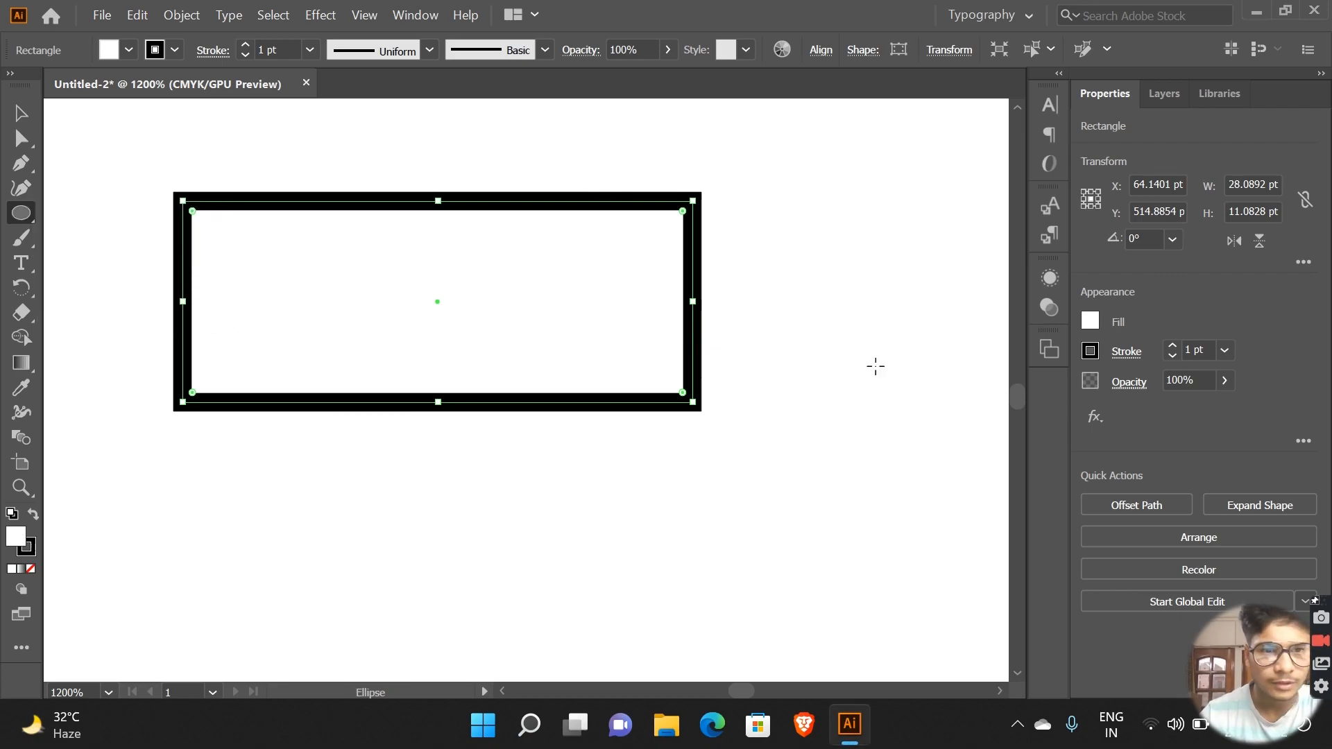
pyautogui.moveTo(775, 245)
pyautogui.mouseDown()
pyautogui.moveTo(913, 374)
pyautogui.moveTo(963, 454)
pyautogui.mouseUp()
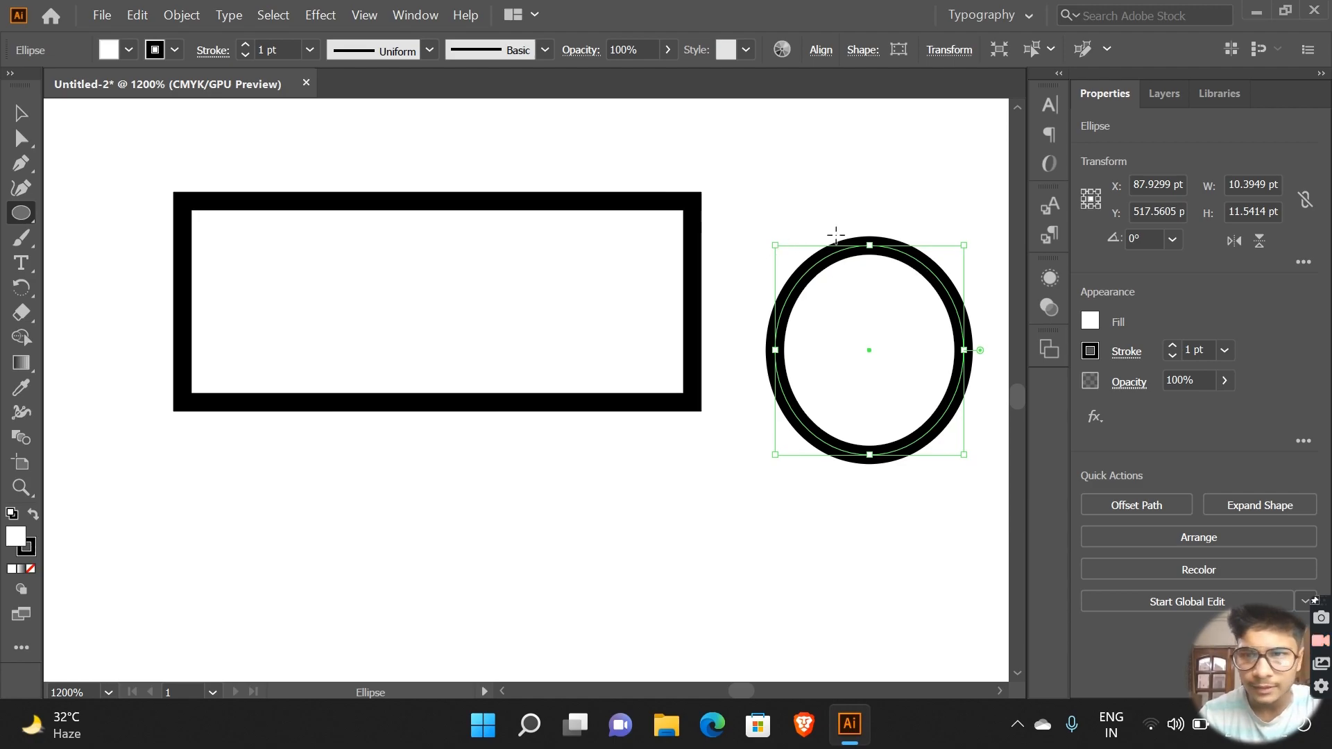
# Step: Fill the ellipse with black, and undo both the fill and the ellipse
pyautogui.click(1097, 316)
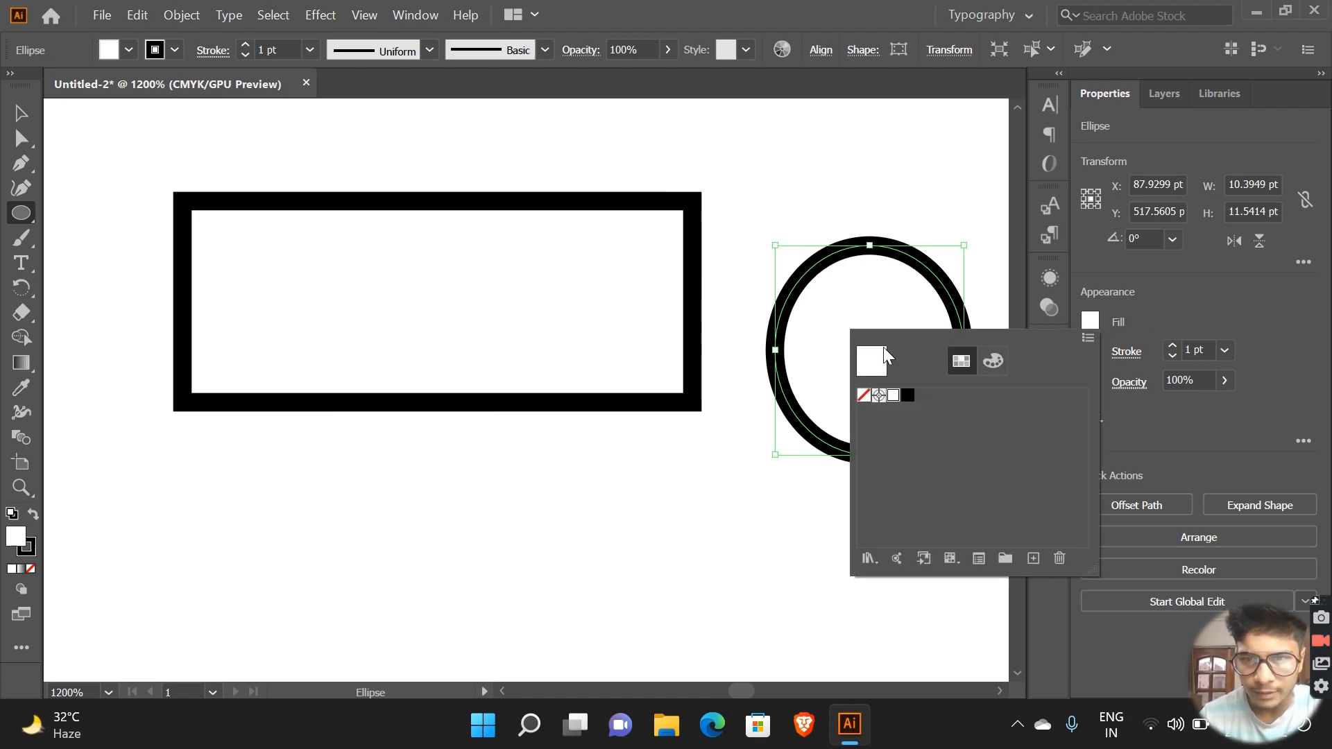
pyautogui.click(907, 396)
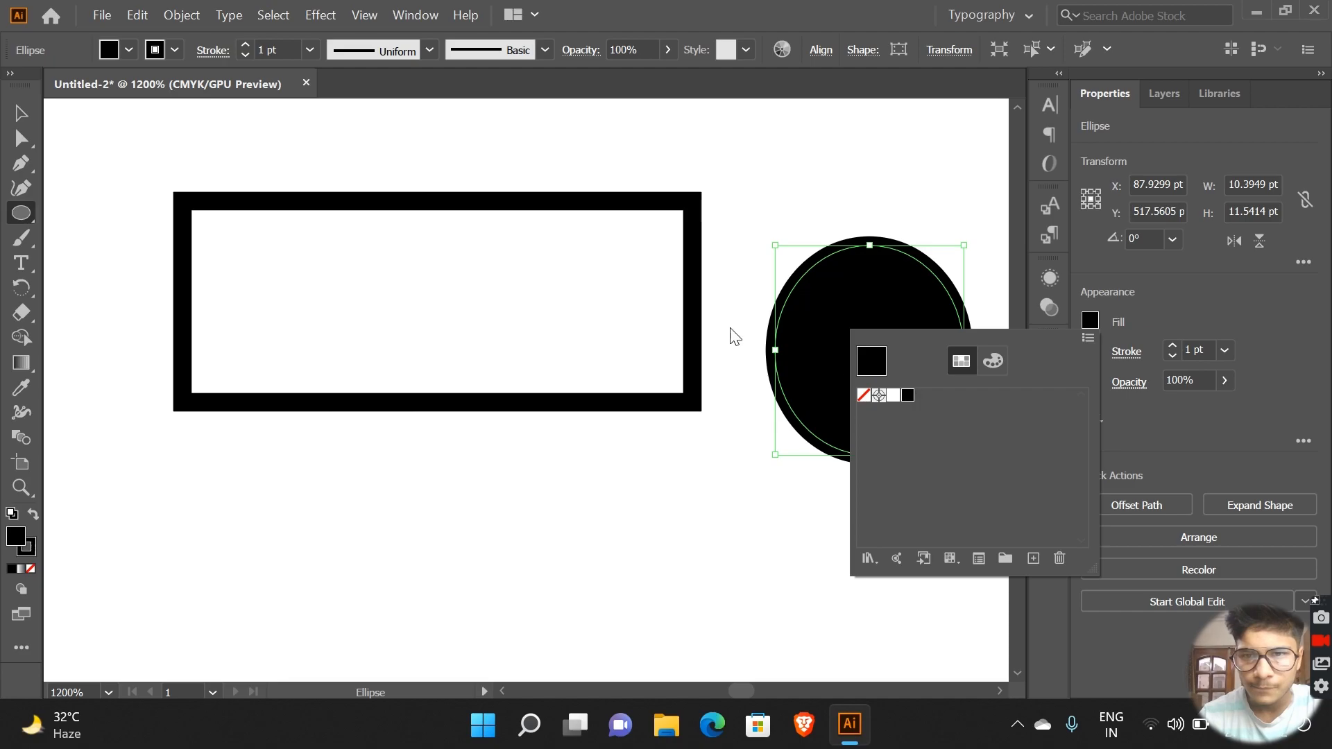
pyautogui.click(1085, 306)
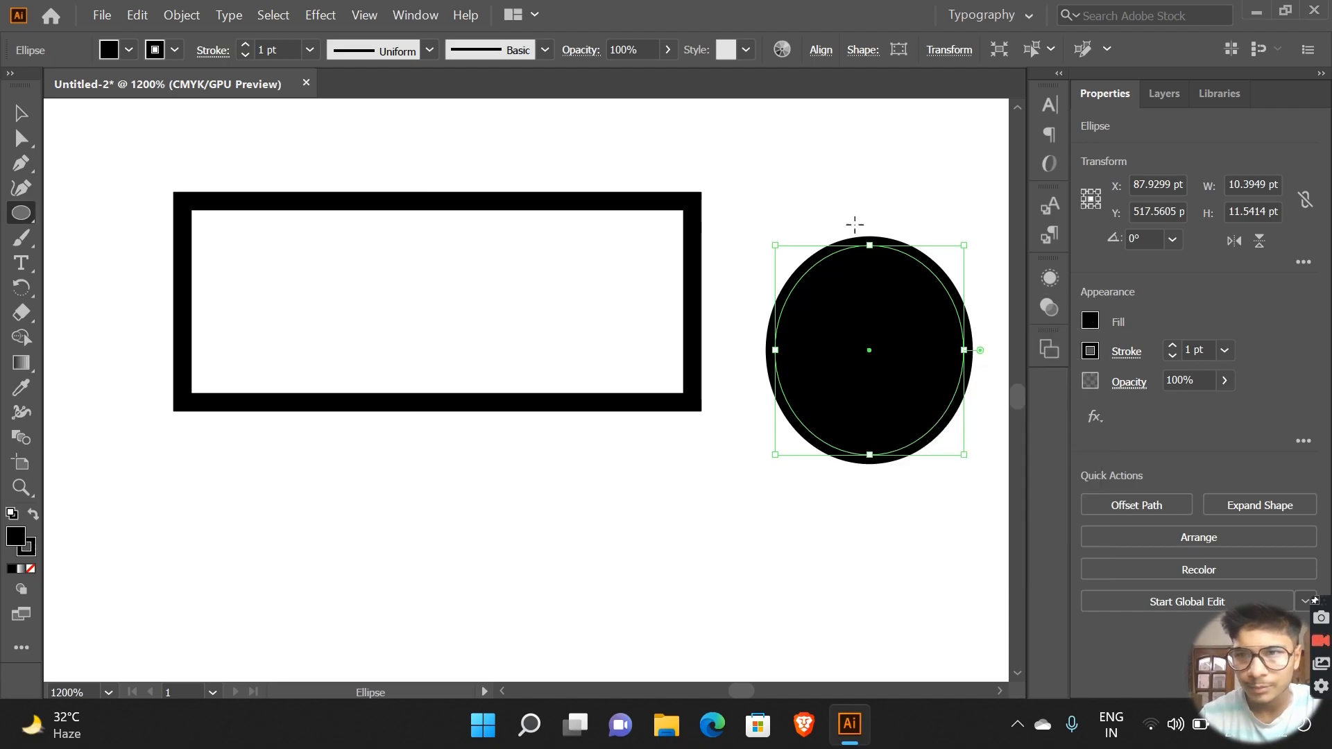
pyautogui.hotkey('ctrl', 'z')
pyautogui.hotkey('ctrl', 'z')
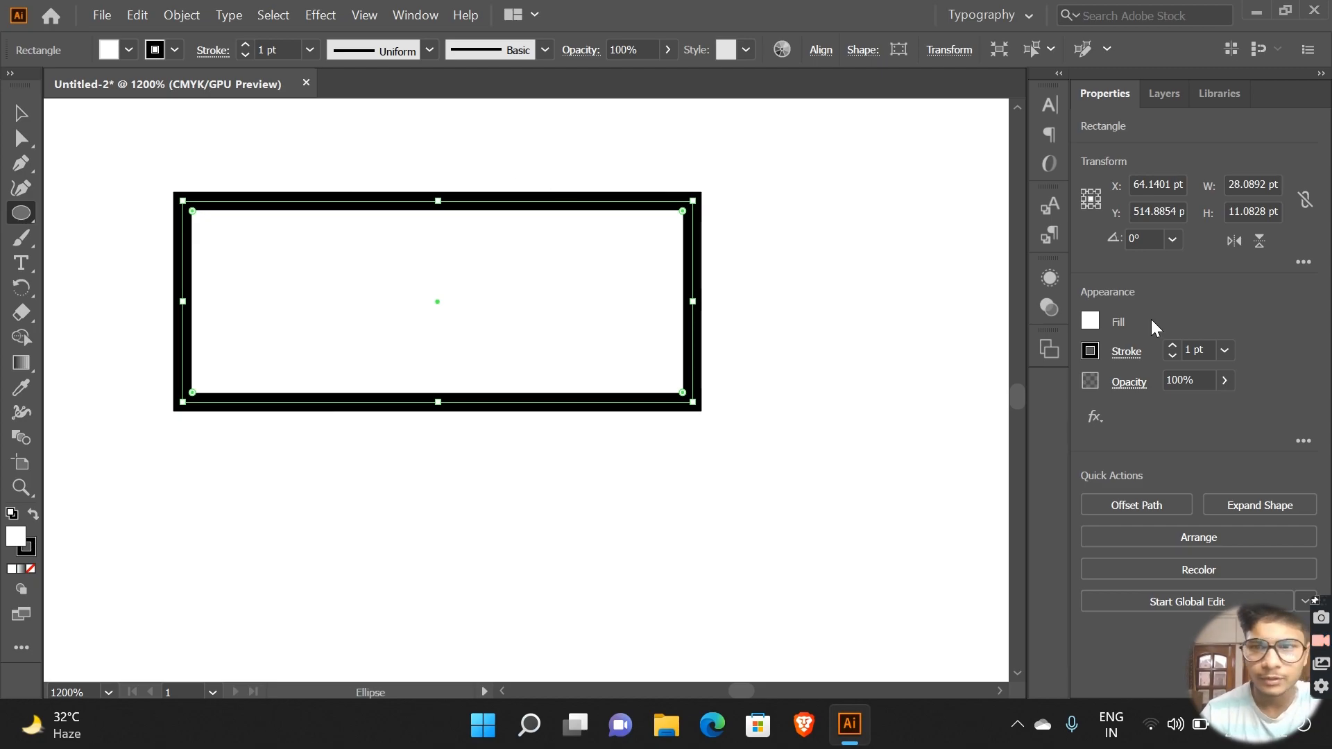
# Step: Set the rectangle's stroke weight to 0.75 pt
pyautogui.click(1173, 355)
pyautogui.click(1172, 355)
pyautogui.click(1172, 355)
pyautogui.click(1172, 355)
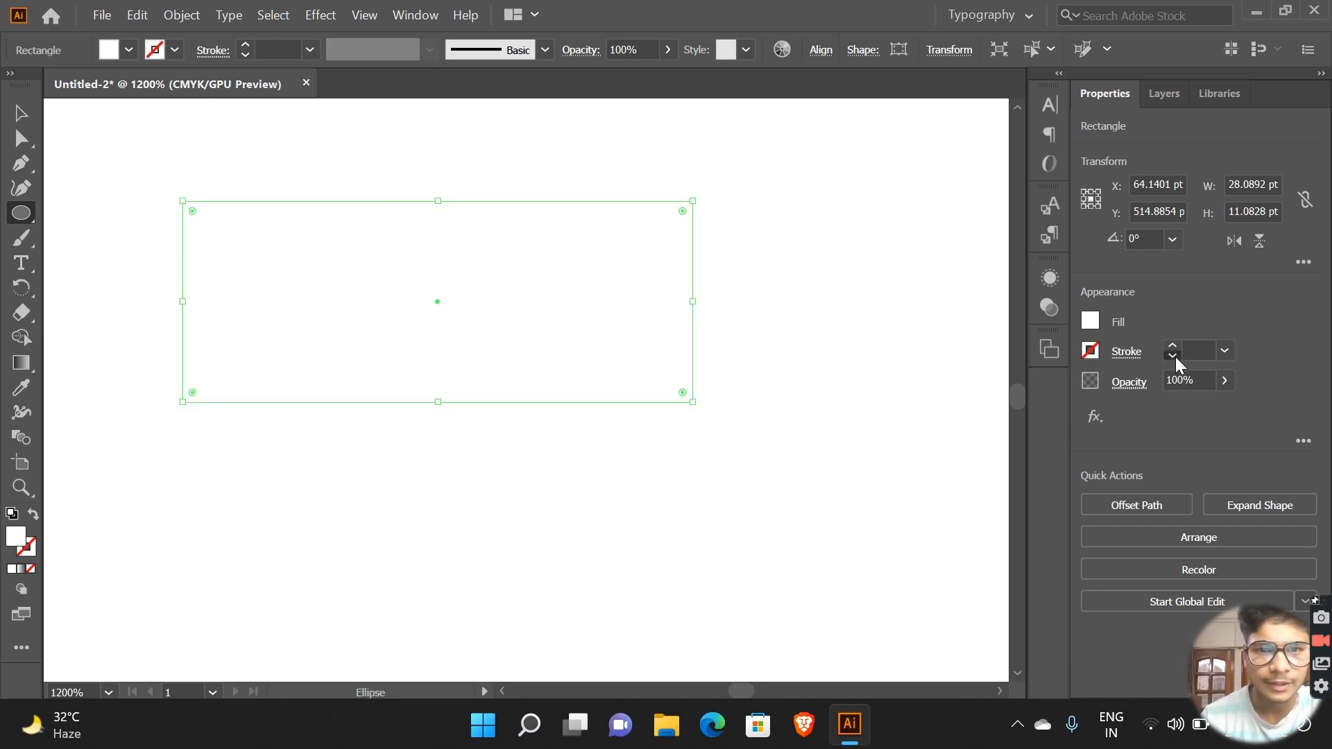
pyautogui.click(1171, 343)
pyautogui.click(1171, 343)
pyautogui.click(1171, 342)
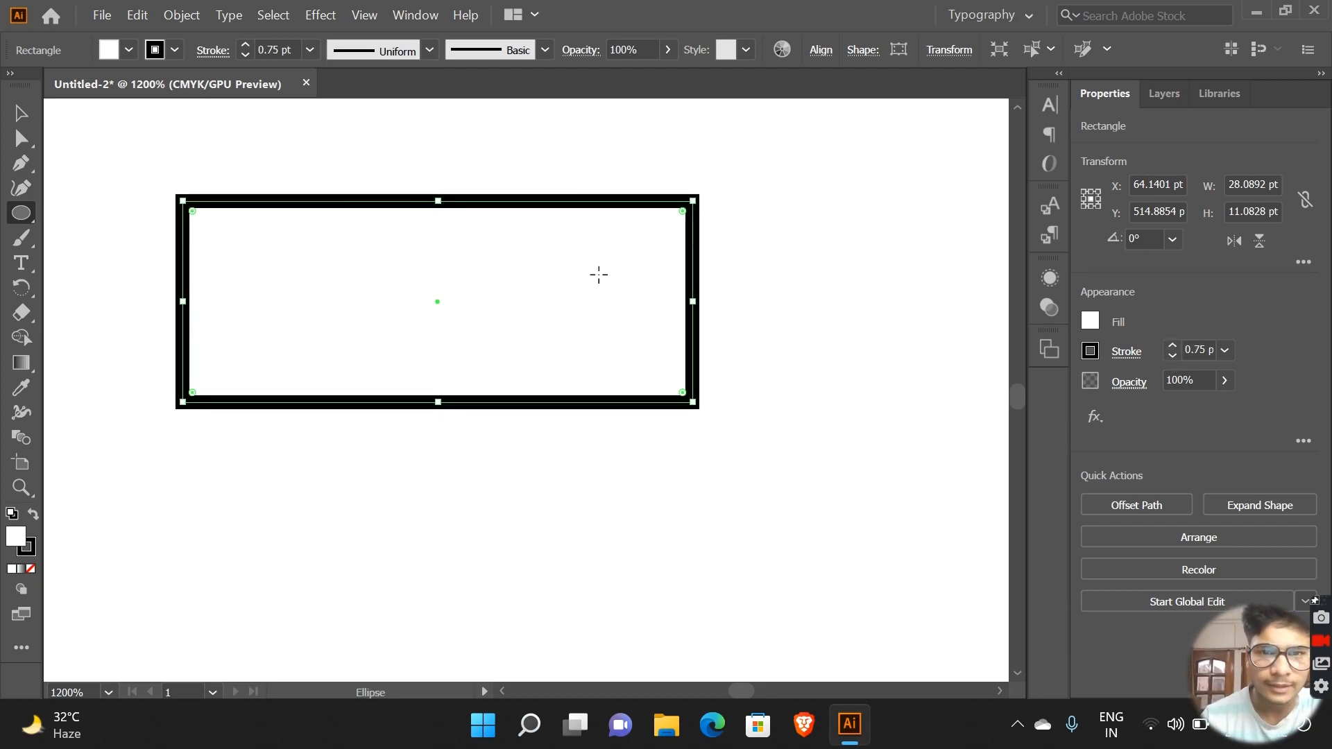
# Step: Draw a star about 18.5 pt wide beside the rectangle with the Star tool, and a smaller one about 3.5 pt wide inside it
pyautogui.click(769, 280)
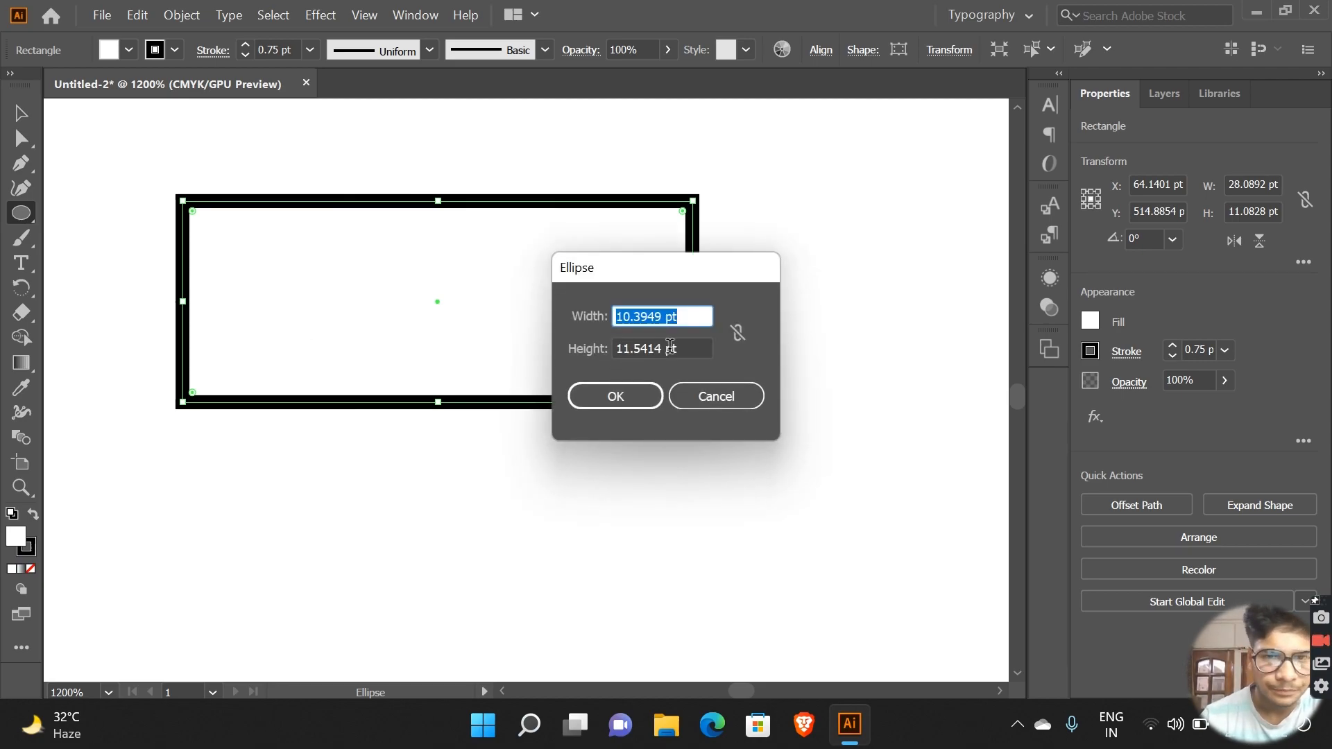
pyautogui.click(697, 397)
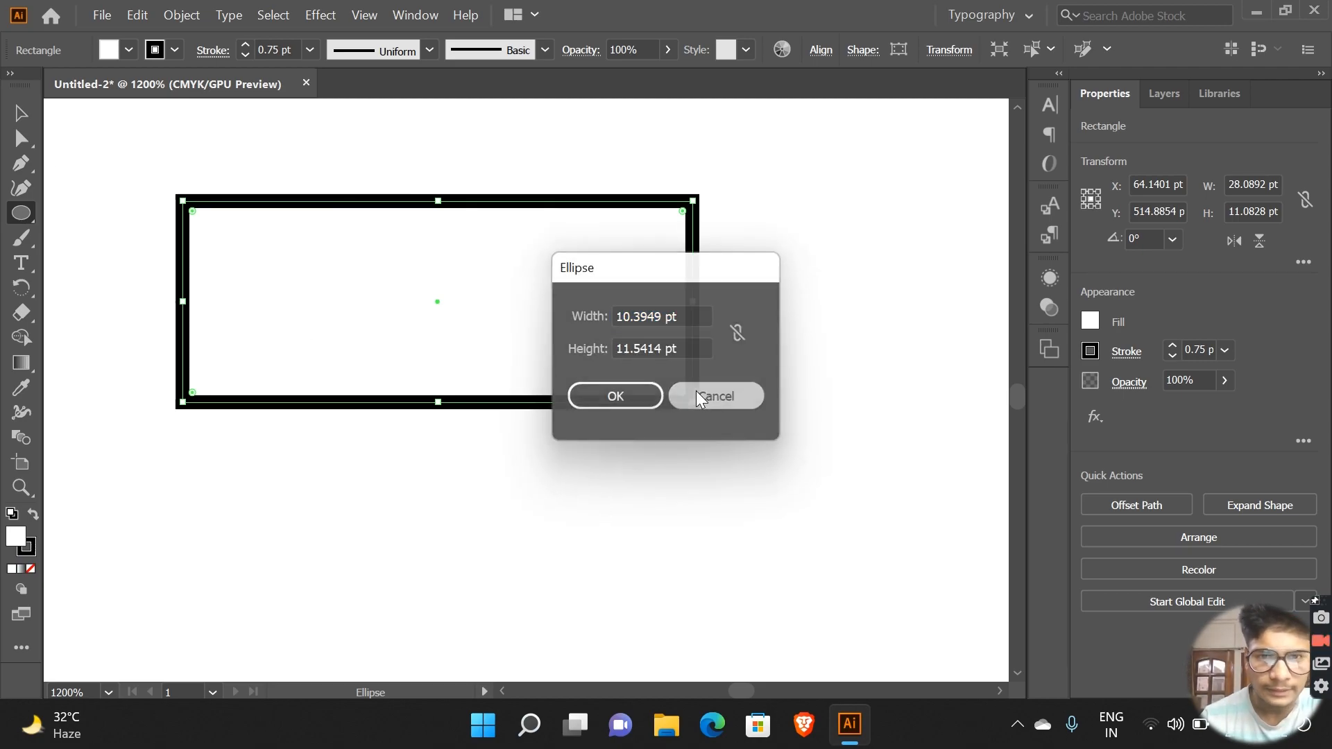
pyautogui.click(32, 218)
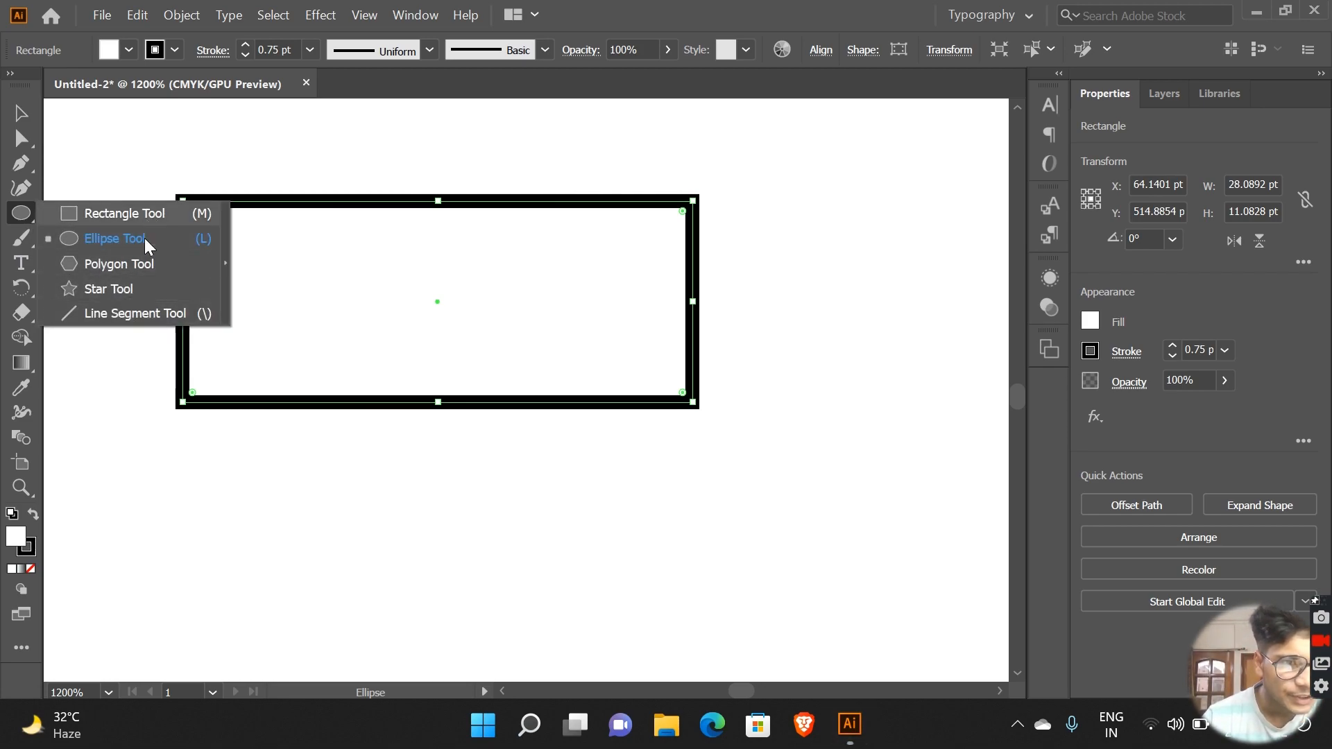
pyautogui.click(145, 282)
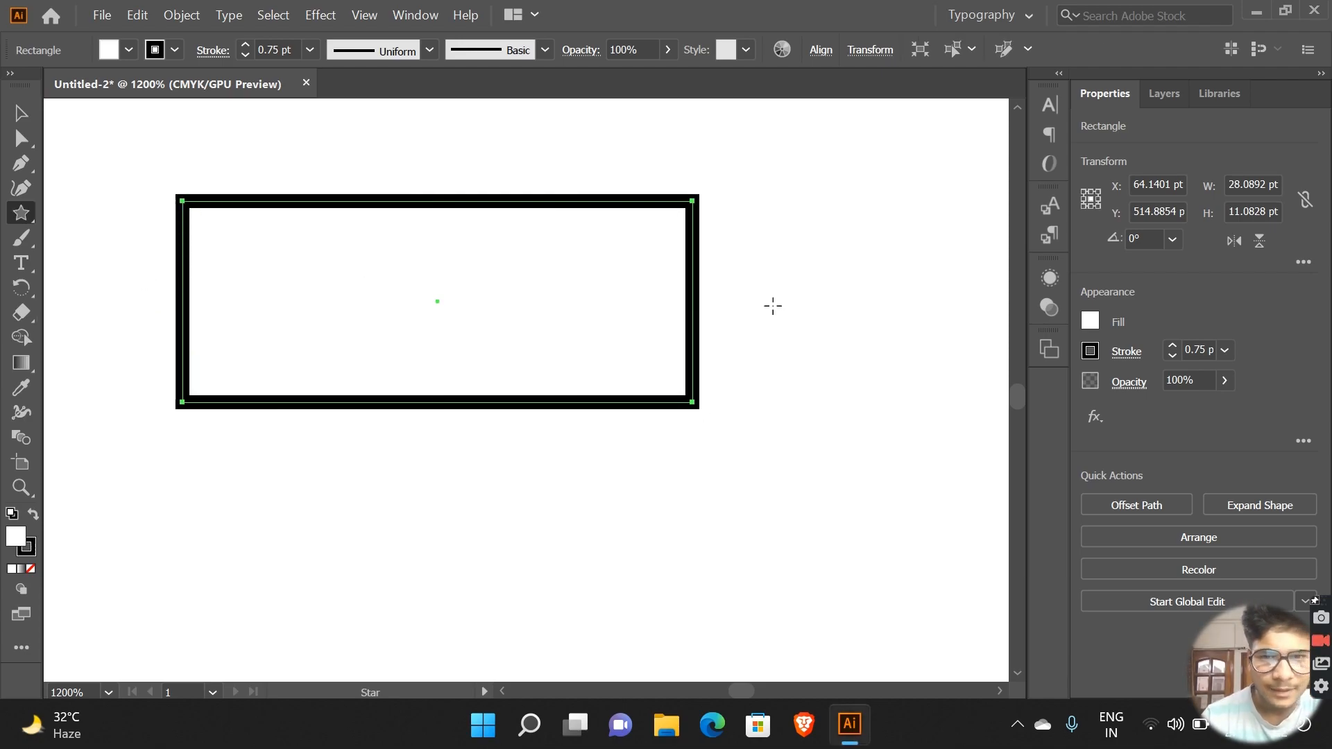
pyautogui.moveTo(773, 203)
pyautogui.mouseDown()
pyautogui.moveTo(971, 440)
pyautogui.moveTo(824, 377)
pyautogui.moveTo(829, 393)
pyautogui.mouseUp()
pyautogui.moveTo(808, 218)
pyautogui.mouseDown()
pyautogui.moveTo(829, 303)
pyautogui.moveTo(825, 251)
pyautogui.mouseUp()
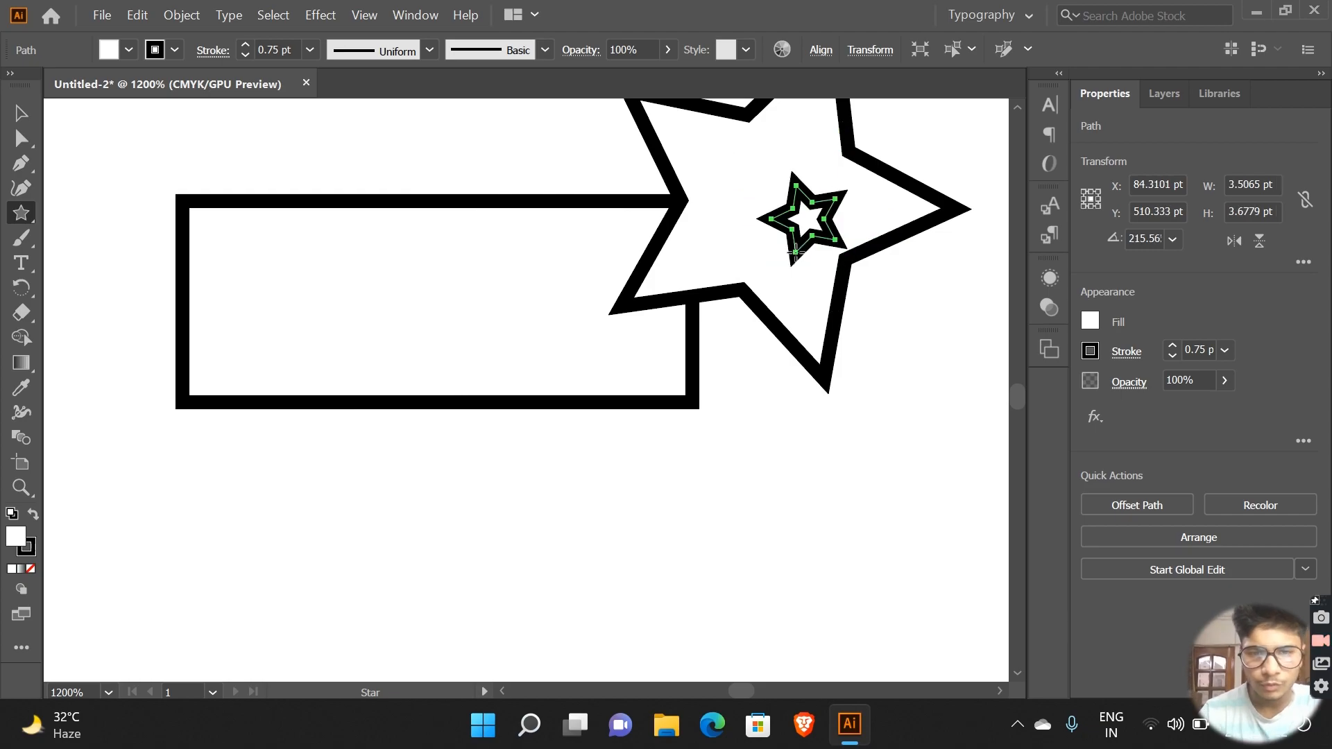
# Step: Undo the small star, try two more small stars near the large one, and undo every star including the large one
pyautogui.hotkey('ctrl', 'z')
pyautogui.moveTo(771, 187); pyautogui.dragTo(784, 214)
pyautogui.hotkey('ctrl', 'z')
pyautogui.moveTo(905, 324); pyautogui.dragTo(850, 351)
pyautogui.hotkey('ctrl', 'z')
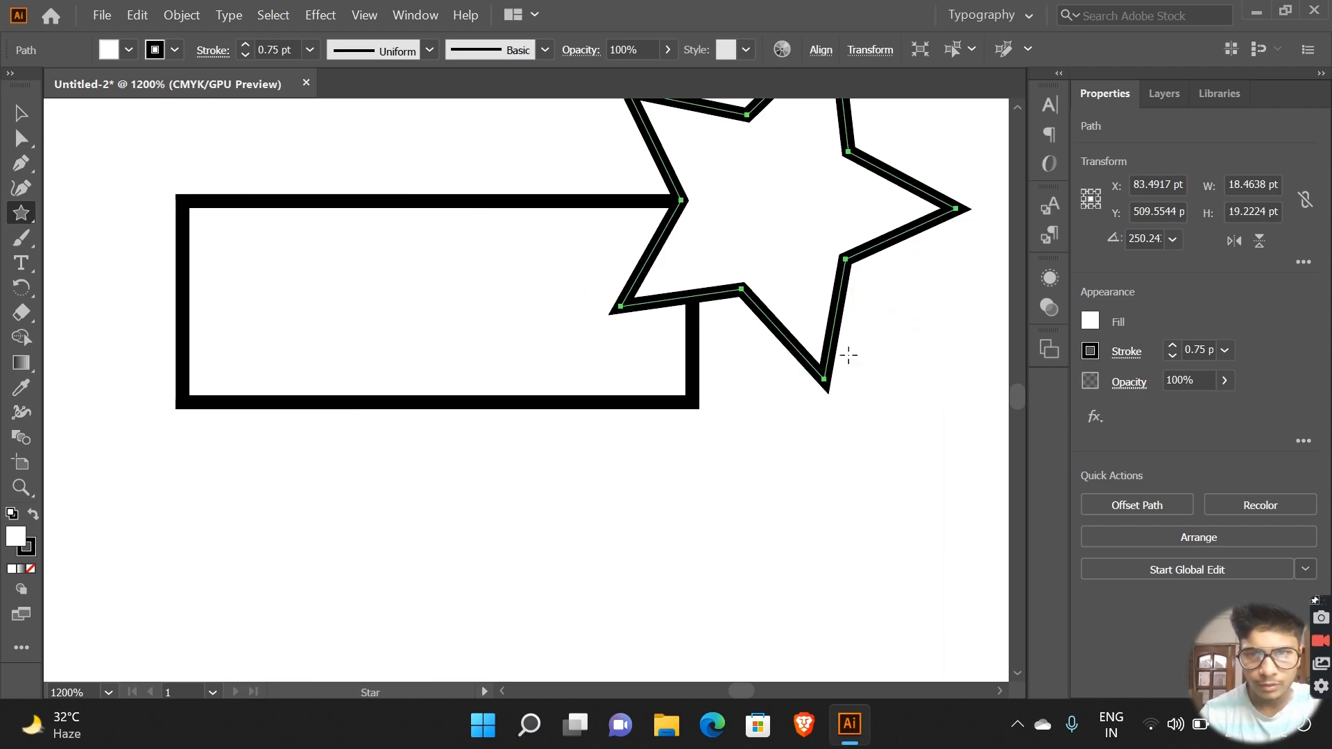
pyautogui.hotkey('ctrl', 'z')
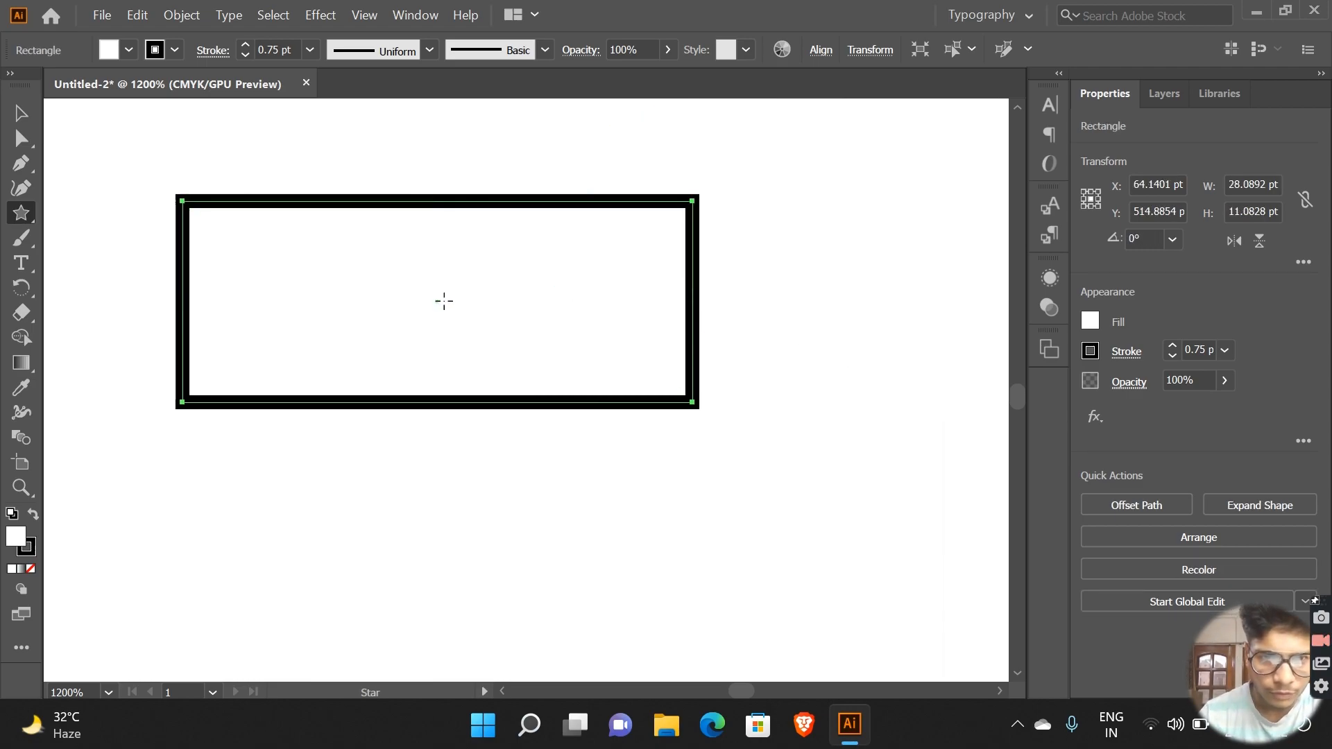
# Step: Draw a small star about 1.6 pt wide at the rectangle's center, undoing the first attempt
pyautogui.moveTo(436, 301); pyautogui.dragTo(489, 277)
pyautogui.hotkey('ctrl', 'z')
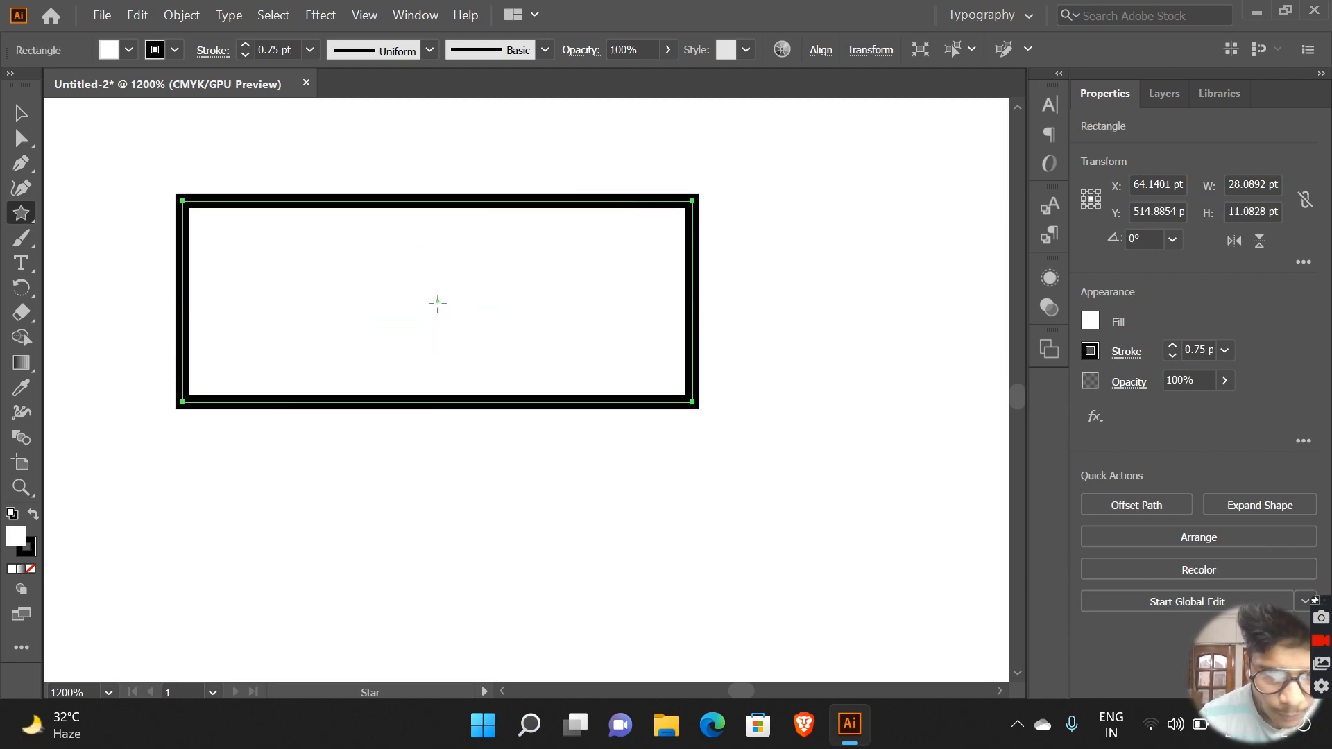
pyautogui.moveTo(439, 303); pyautogui.dragTo(461, 291)
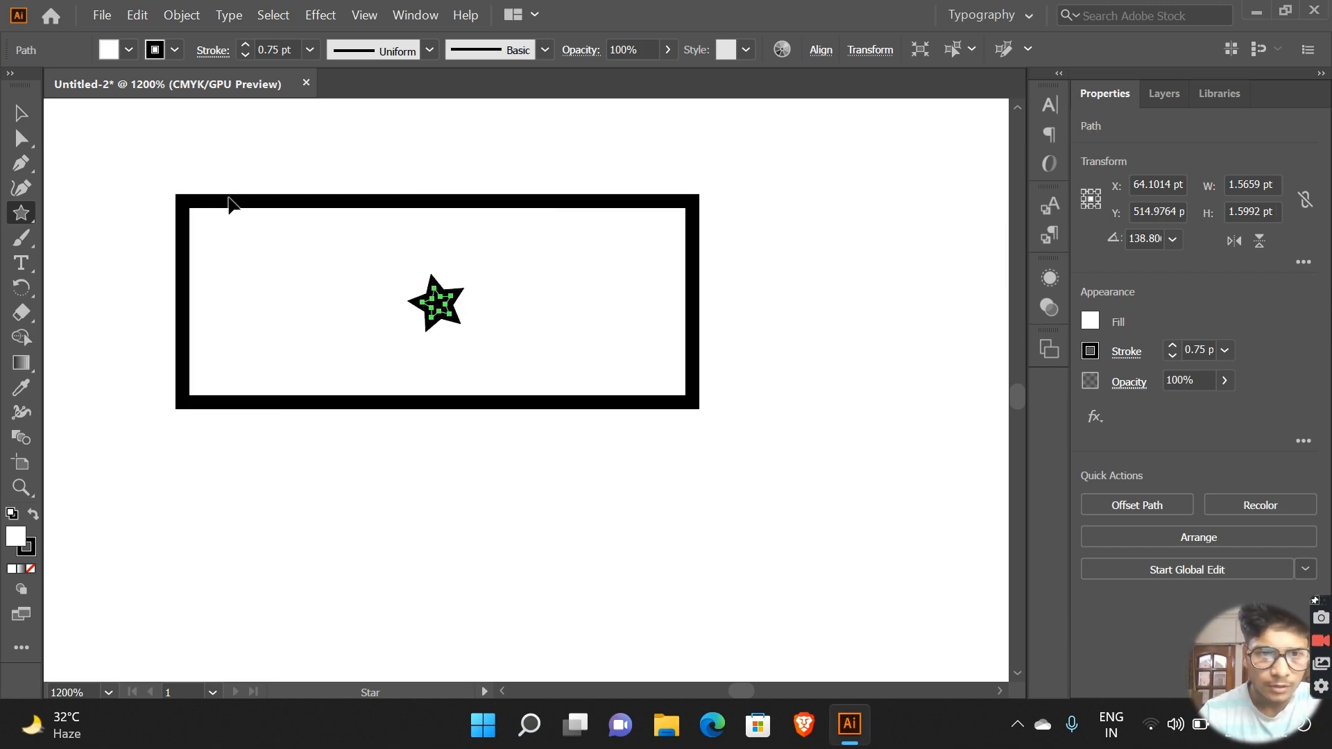
# Step: Undo the center star and the rectangle's stroke weight changes until the rectangle has no stroke
pyautogui.hotkey('ctrl', 'z')
pyautogui.hotkey('ctrl', 'z')
pyautogui.hotkey('ctrl', 'z')
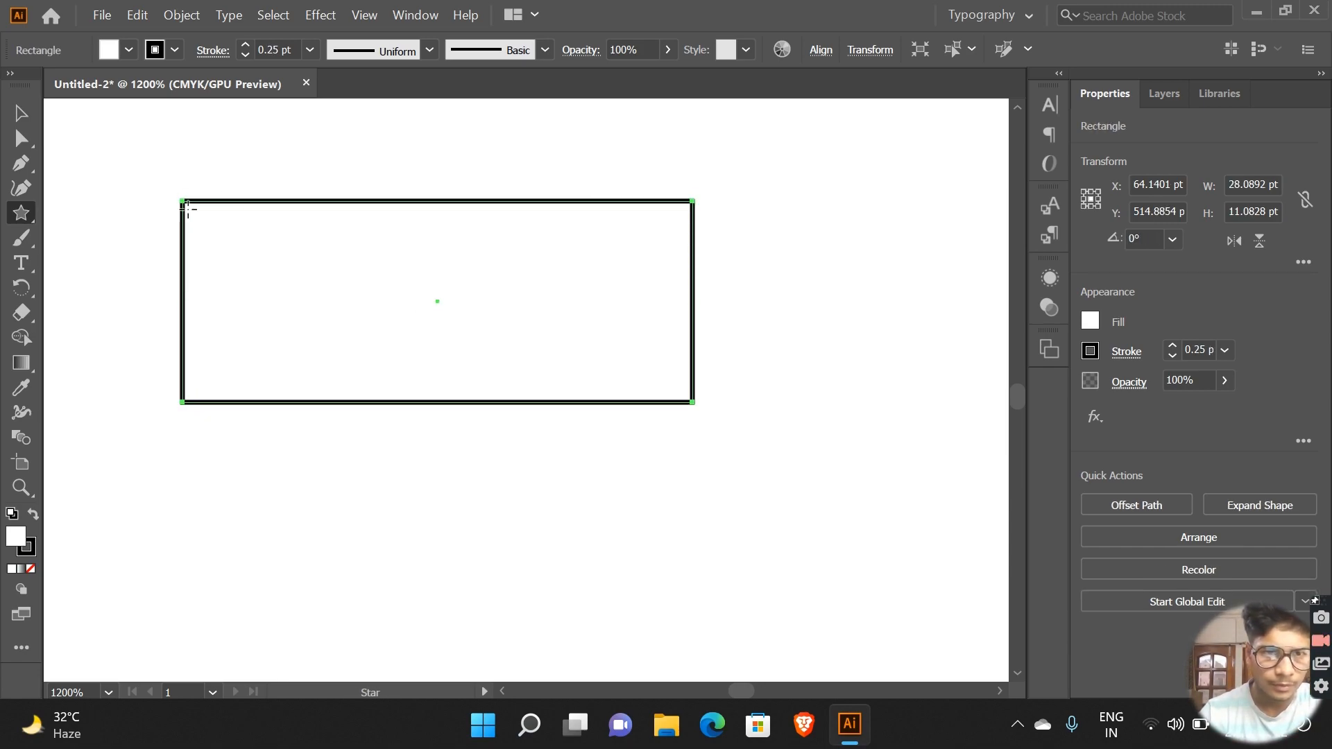
pyautogui.moveTo(185, 206)
pyautogui.mouseDown()
pyautogui.moveTo(446, 273)
pyautogui.moveTo(410, 280)
pyautogui.mouseUp()
pyautogui.hotkey('ctrl', 'z')
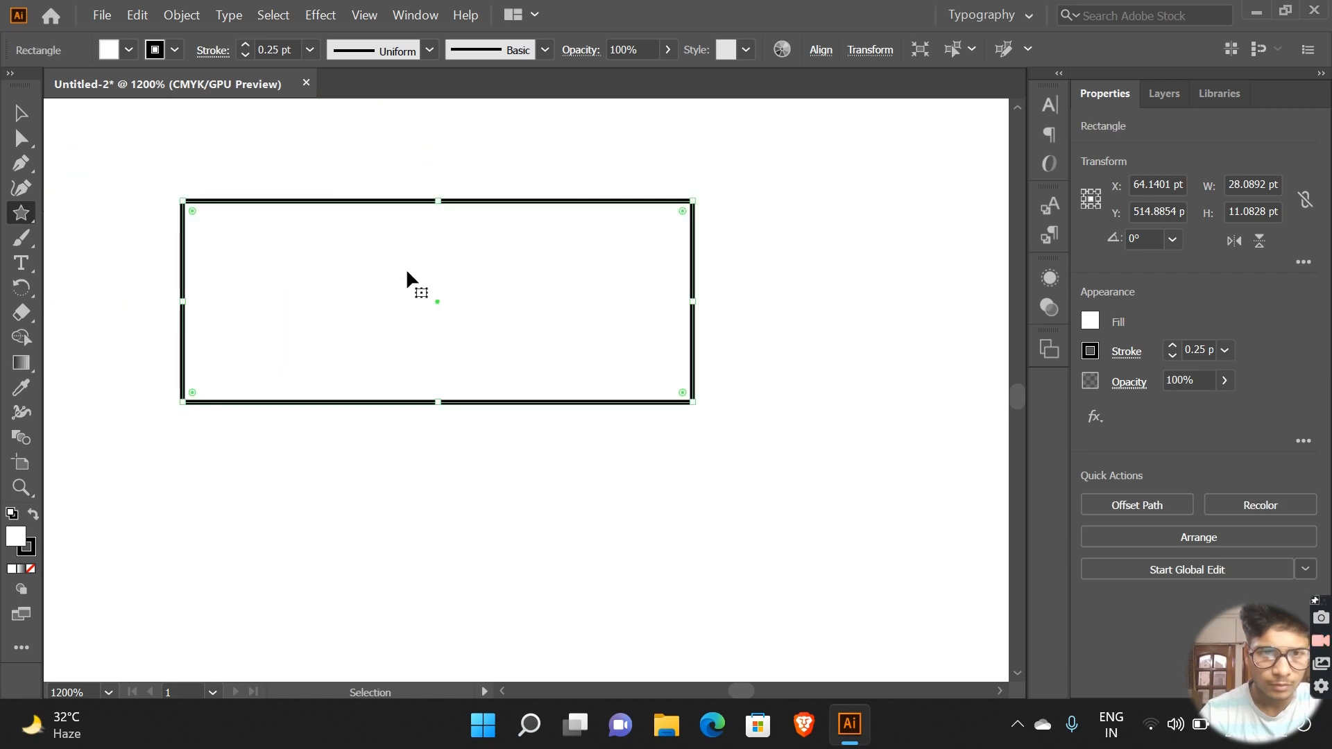
pyautogui.hotkey('ctrl', 'z')
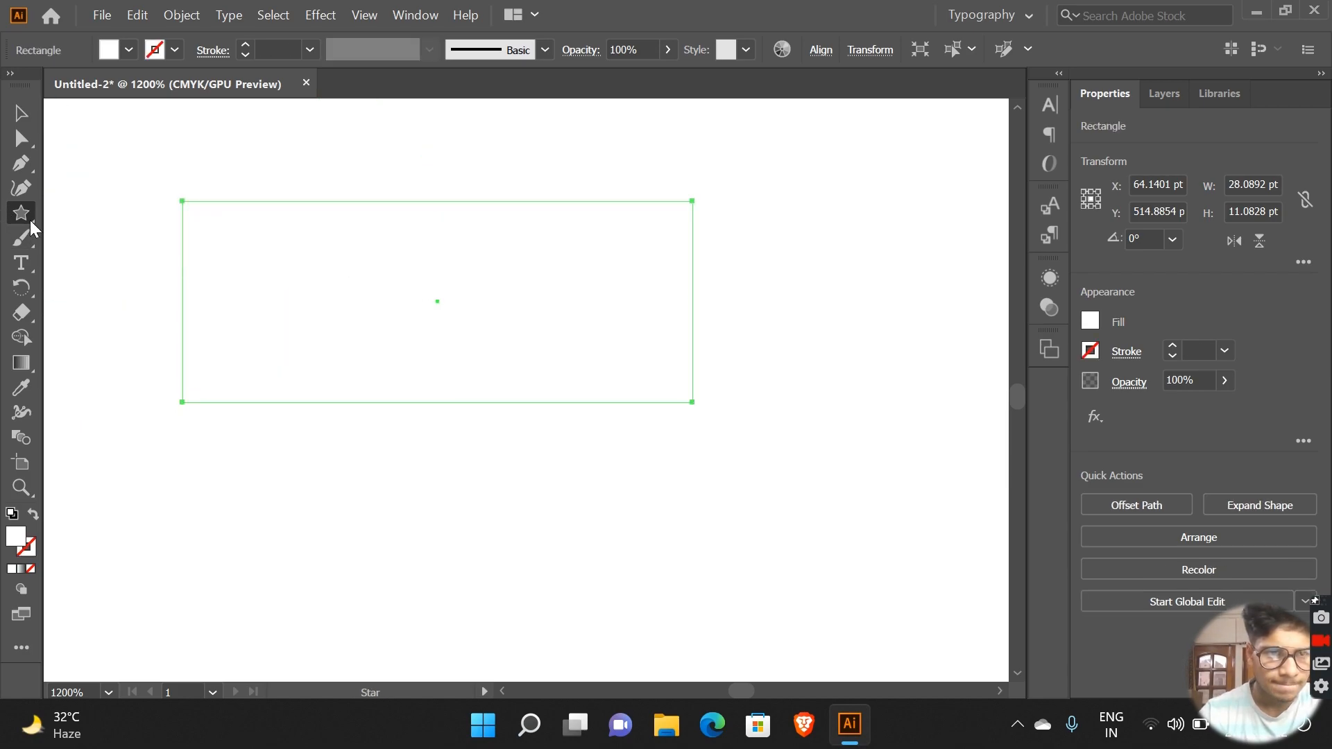
# Step: Detach the group of shape tools as a floating toolbar and place it over the canvas
pyautogui.click(31, 220)
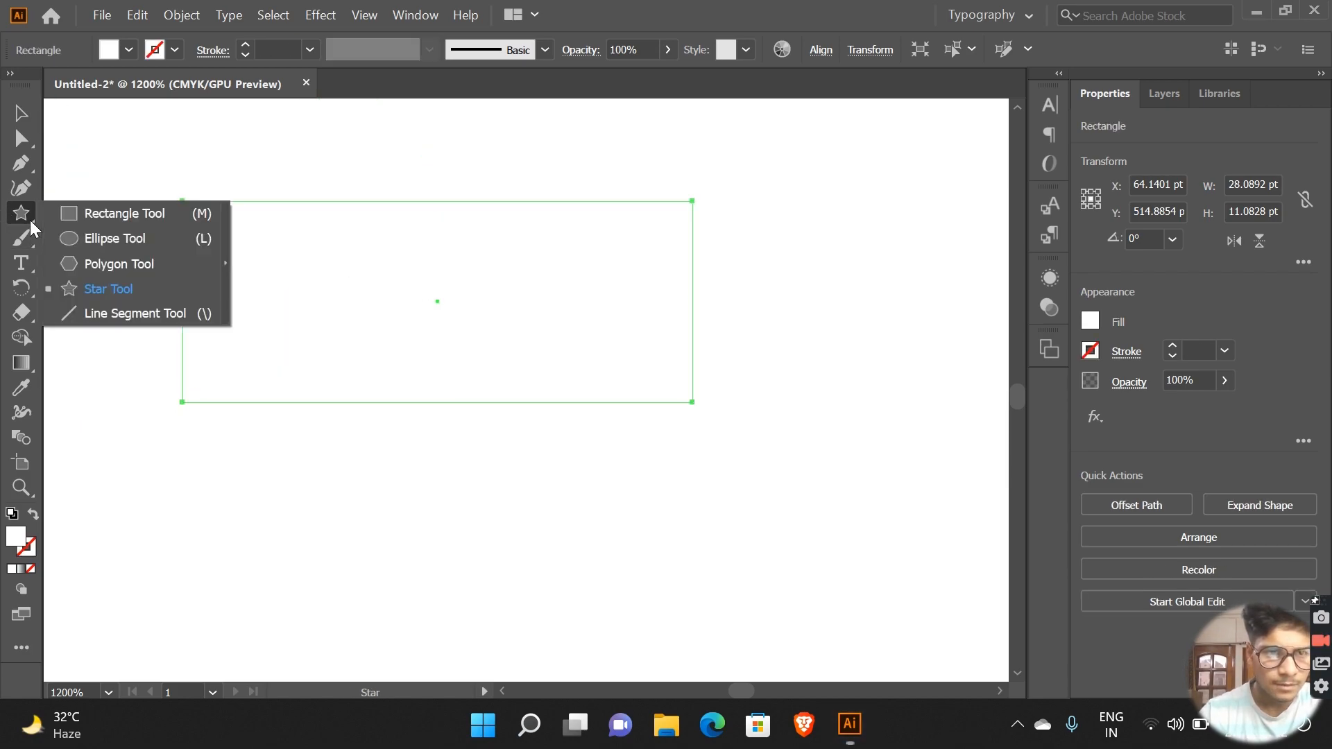
pyautogui.click(226, 263)
pyautogui.moveTo(114, 222); pyautogui.dragTo(174, 117)
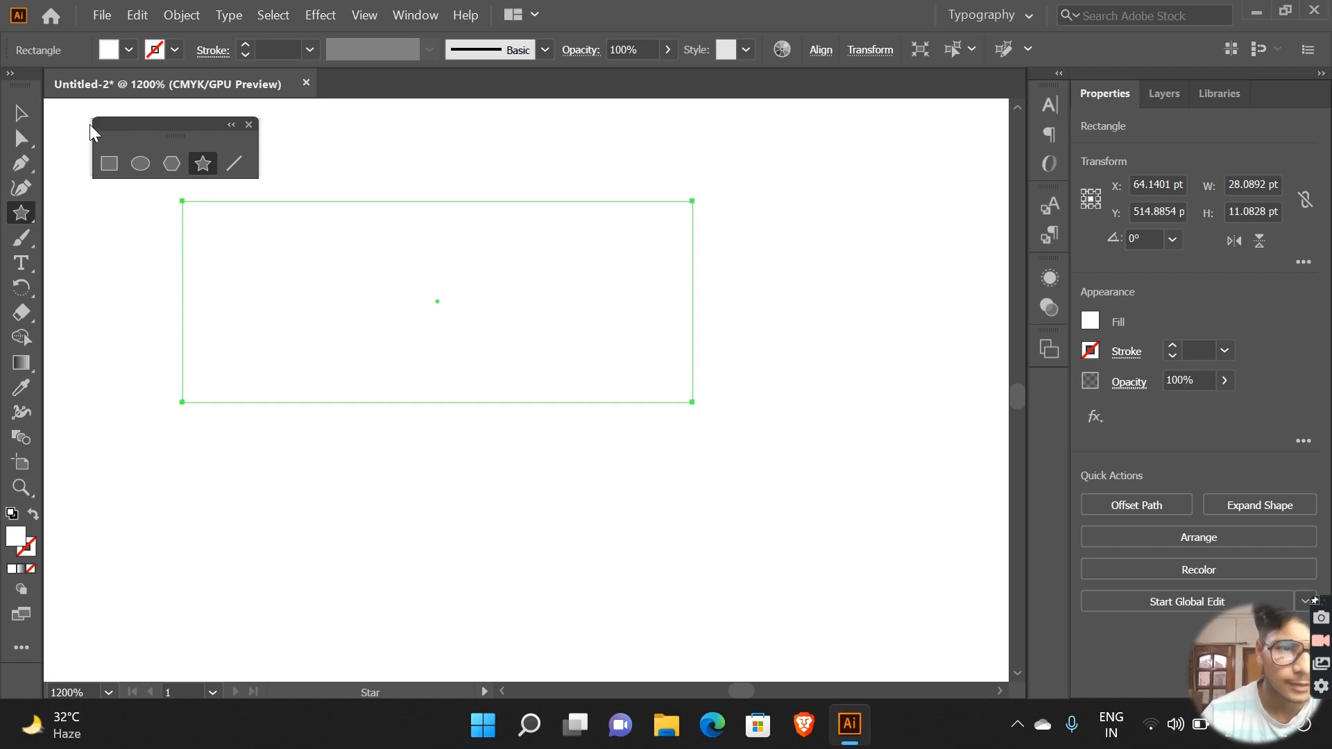
# Step: Draw a rectangle about 20.7 pt wide and 7.4 pt high and move it up over the unstroked rectangle
pyautogui.click(109, 163)
pyautogui.moveTo(373, 444); pyautogui.dragTo(749, 577)
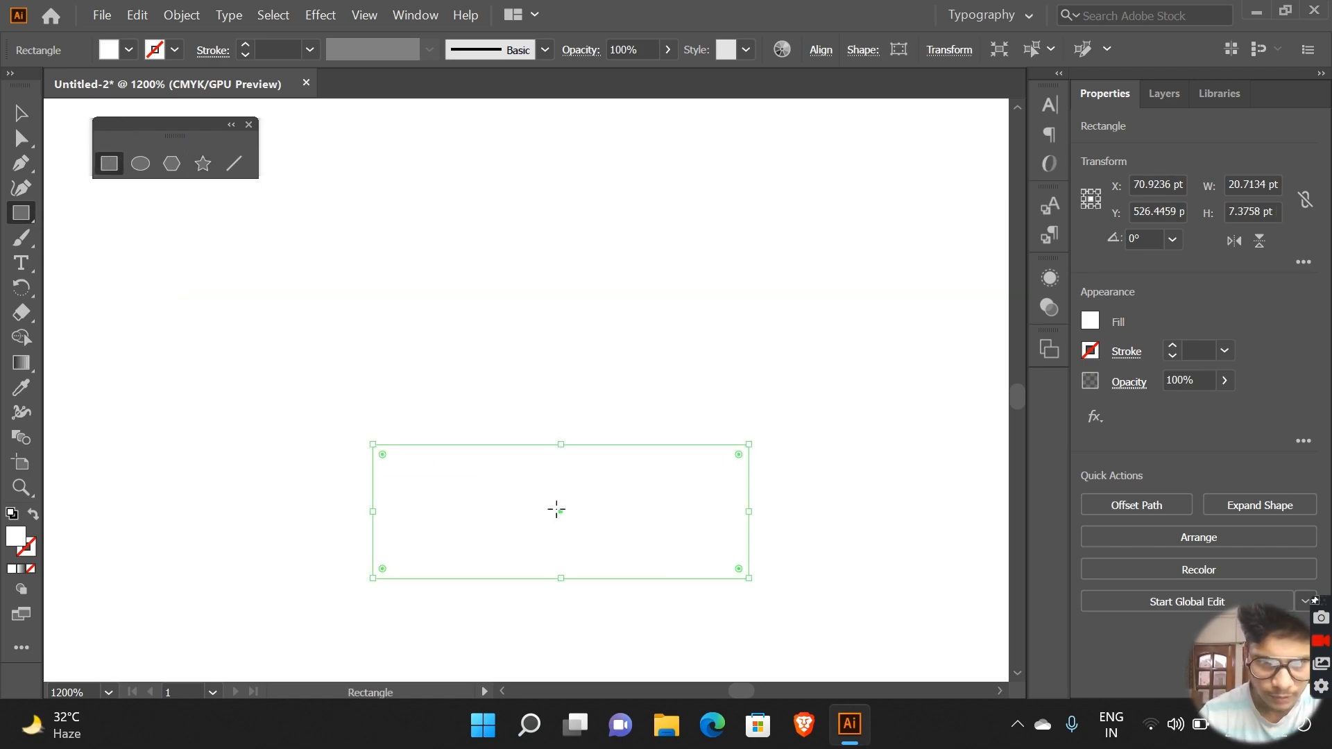
pyautogui.moveTo(532, 467); pyautogui.dragTo(425, 361)
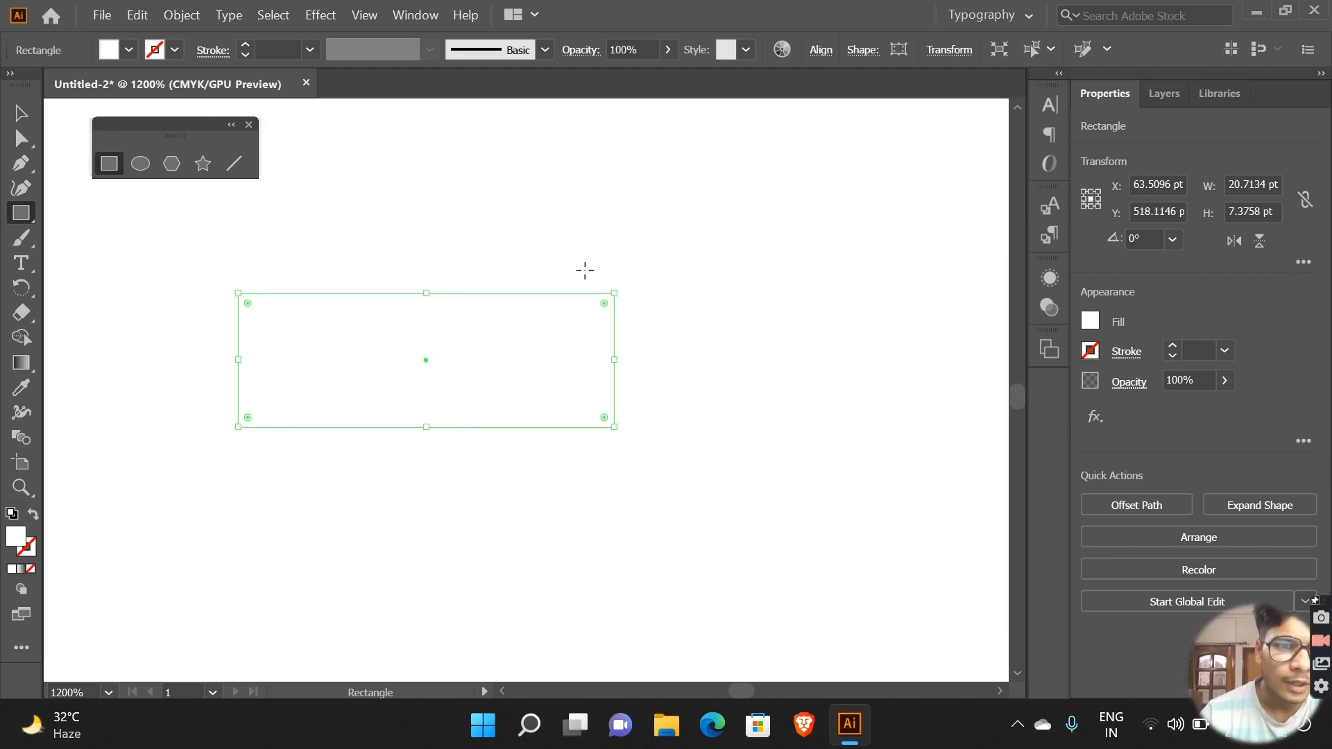
# Step: Draw and undo an extra rectangle about 21.1 by 9.9 pt, and give the remaining smaller rectangle a 0.25 pt stroke
pyautogui.moveTo(291, 253)
pyautogui.mouseDown()
pyautogui.moveTo(490, 327)
pyautogui.moveTo(674, 433)
pyautogui.mouseUp()
pyautogui.hotkey('ctrl', 'z')
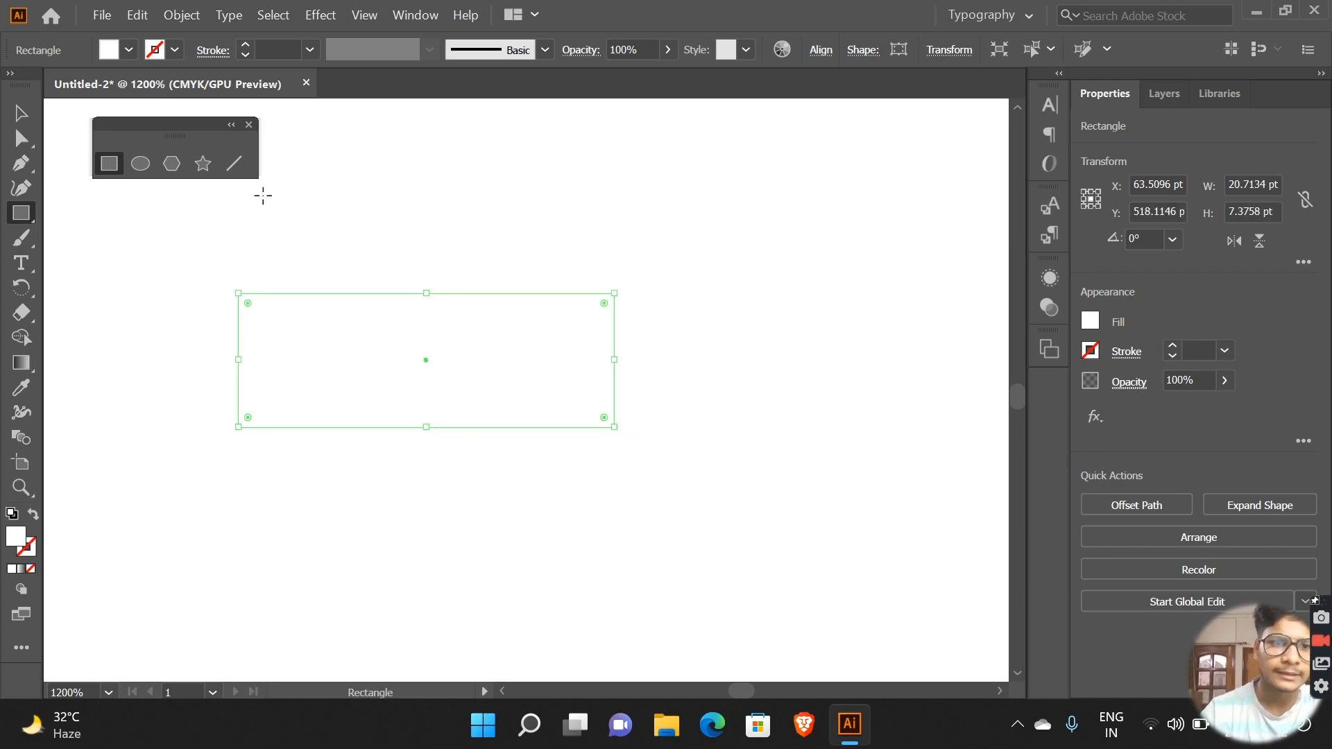
pyautogui.click(1172, 347)
# Step: Create a rectangle exactly 25 pt wide and 10 pt high beside the stroked one, and undo it
pyautogui.click(639, 289)
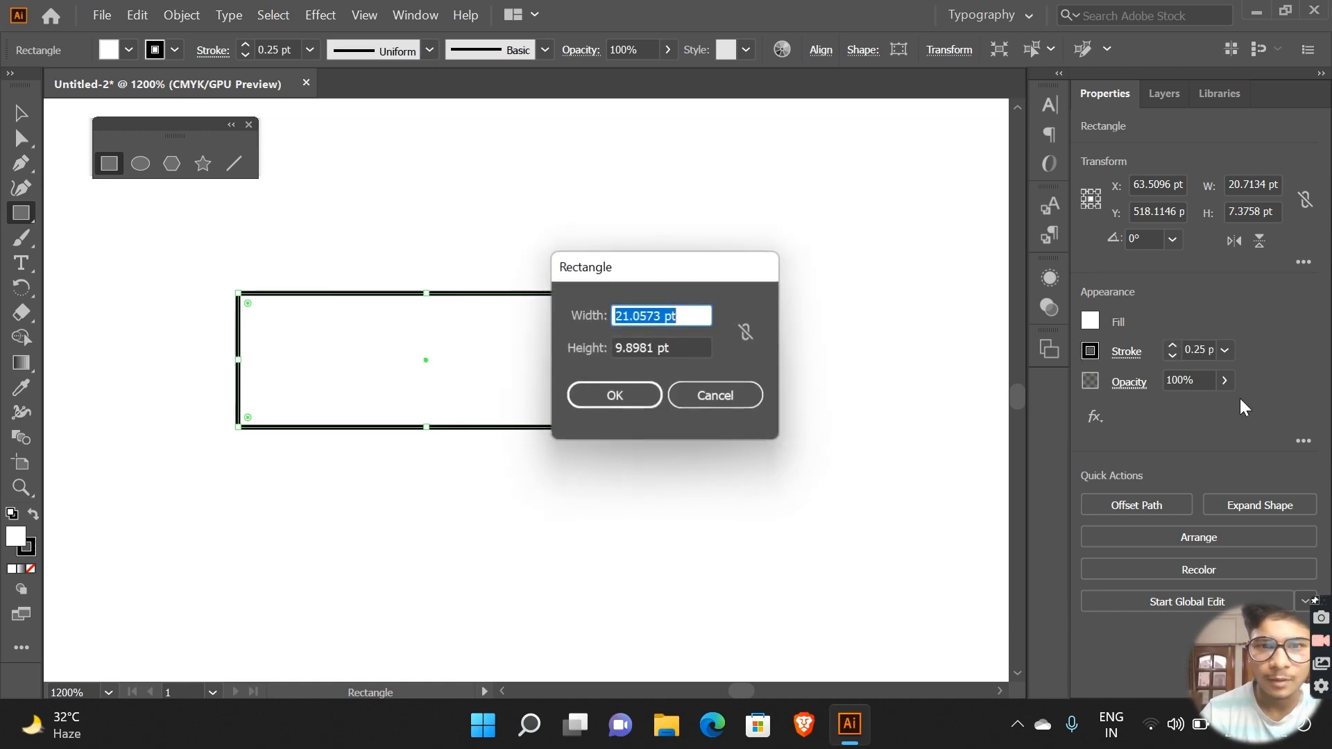
pyautogui.click(696, 317)
pyautogui.press('BackSpace')
pyautogui.press('BackSpace')
pyautogui.press('BackSpace')
pyautogui.press('BackSpace')
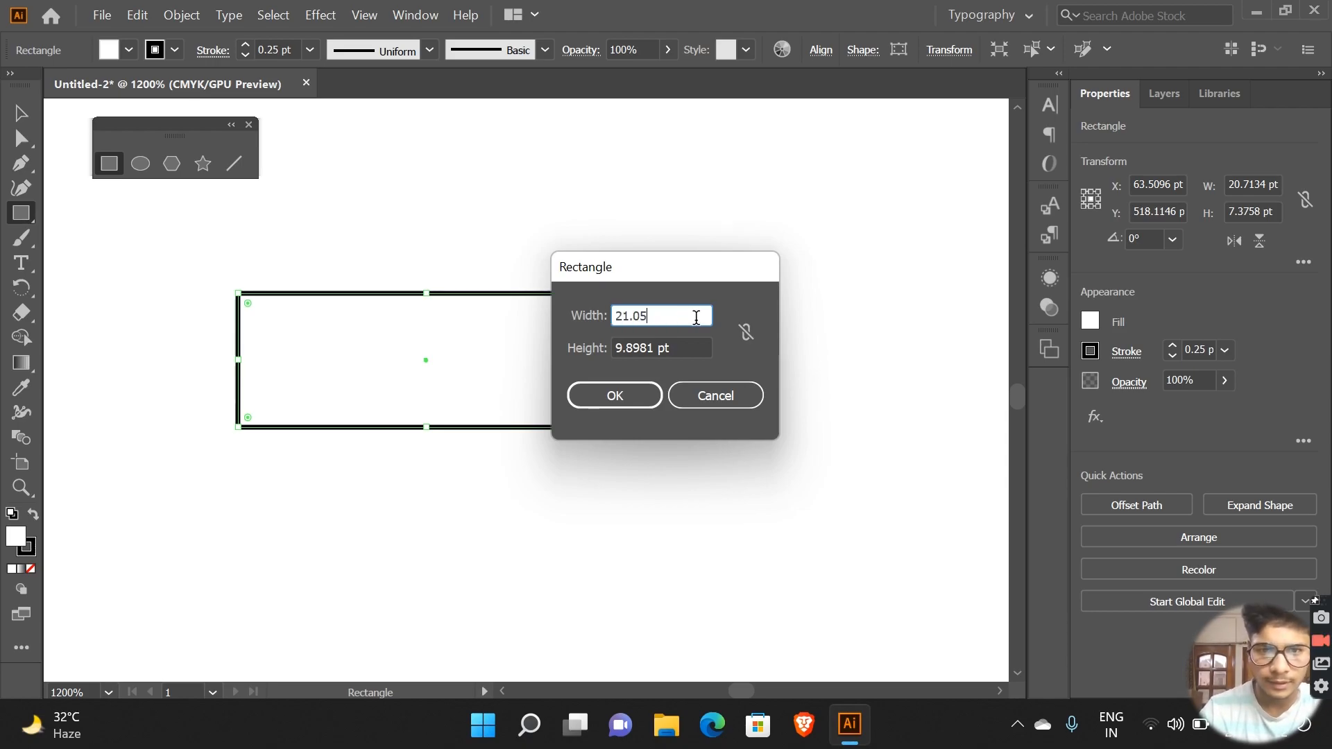
pyautogui.write('25')
pyautogui.press('Tab')
pyautogui.write('1')
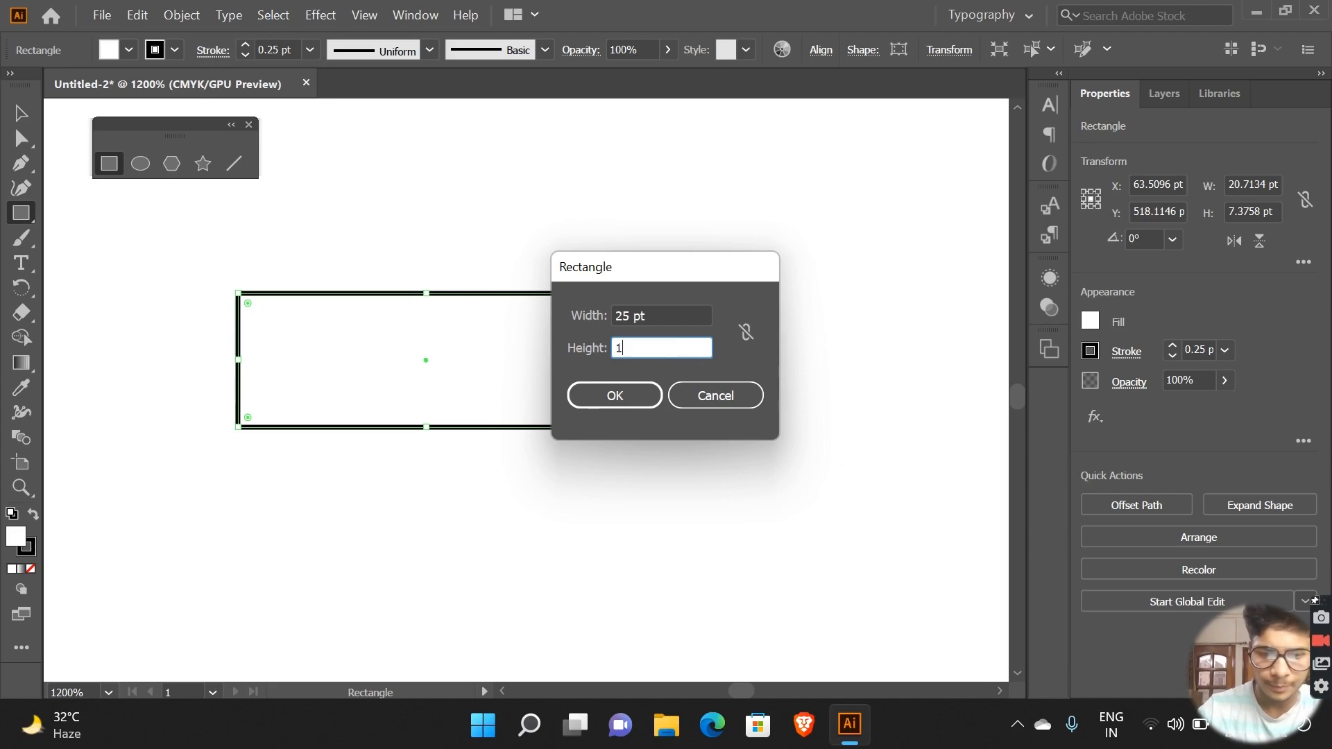
pyautogui.write('0')
pyautogui.click(596, 392)
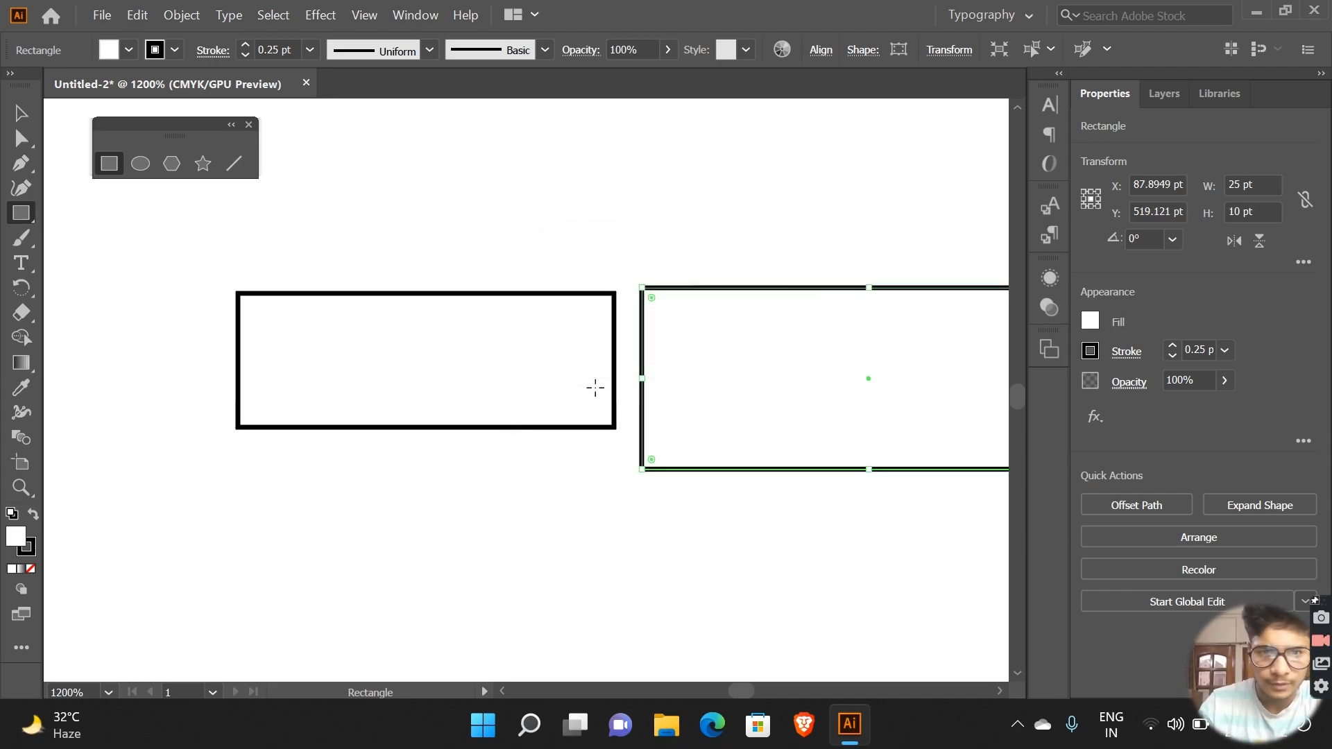
pyautogui.hotkey('ctrl', 'z')
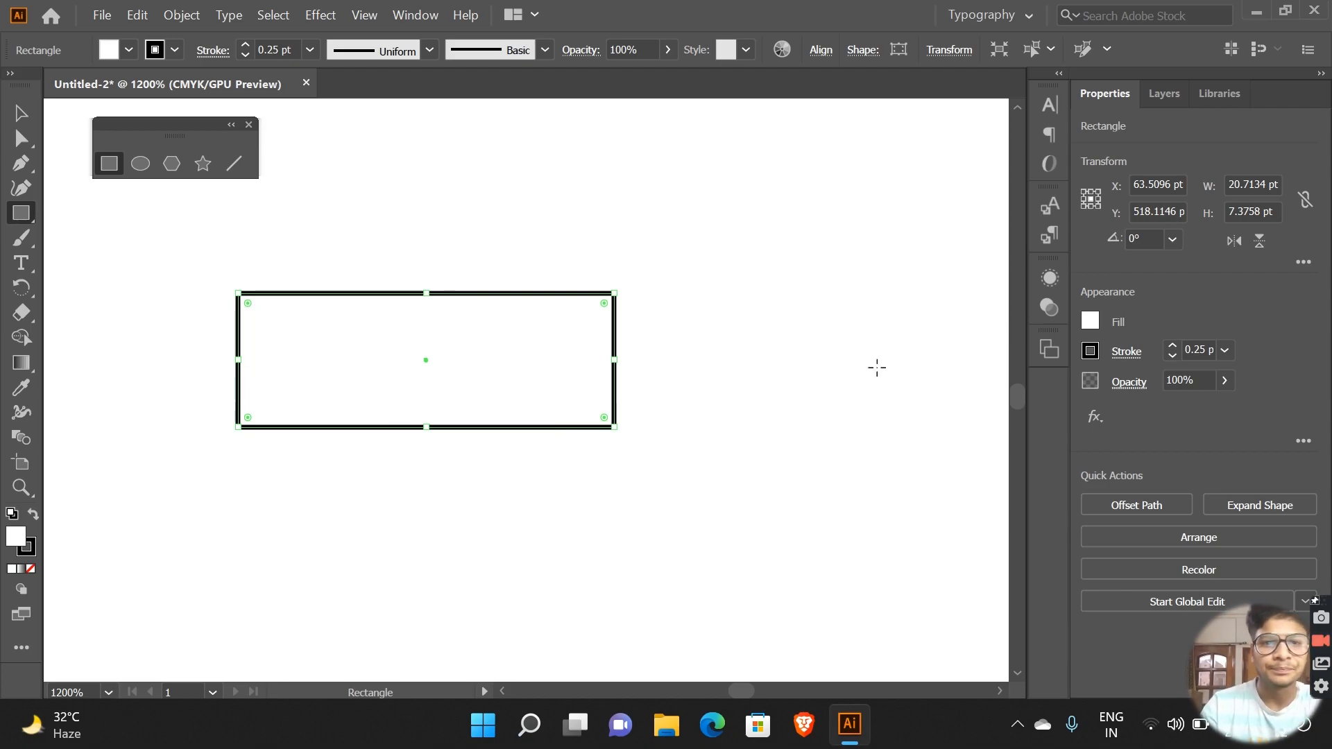
# Step: Select both rectangles together with the Selection tool and move them slightly up and sideways on the artboard
pyautogui.click(20, 113)
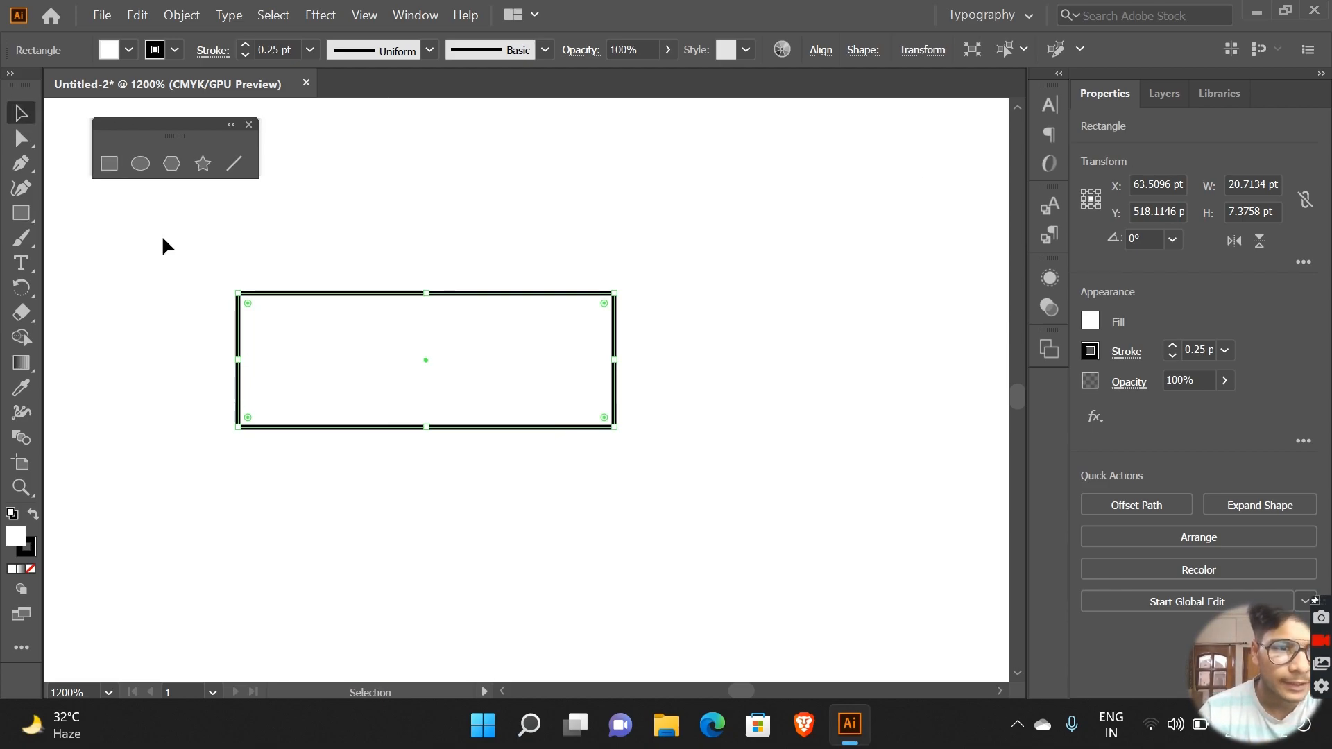
pyautogui.moveTo(182, 241); pyautogui.dragTo(693, 454)
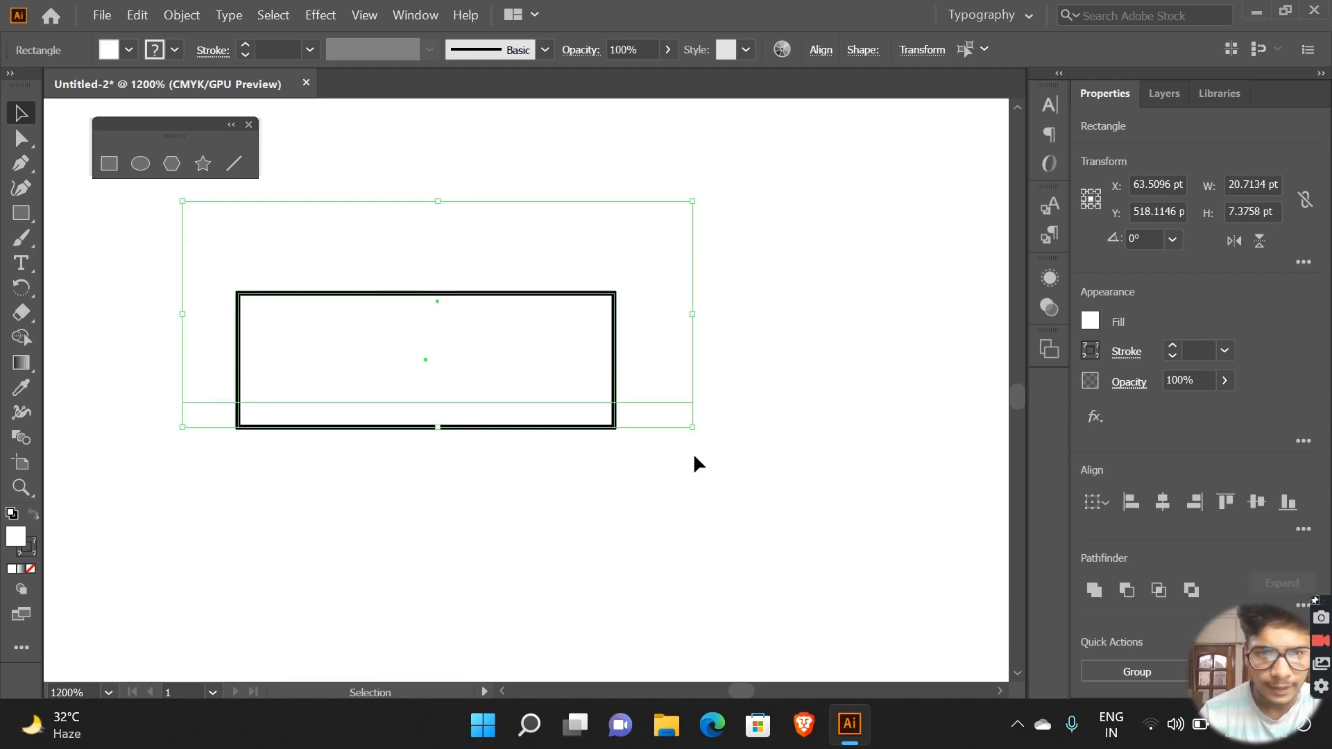
pyautogui.moveTo(455, 364); pyautogui.dragTo(671, 559)
pyautogui.moveTo(524, 526); pyautogui.dragTo(548, 300)
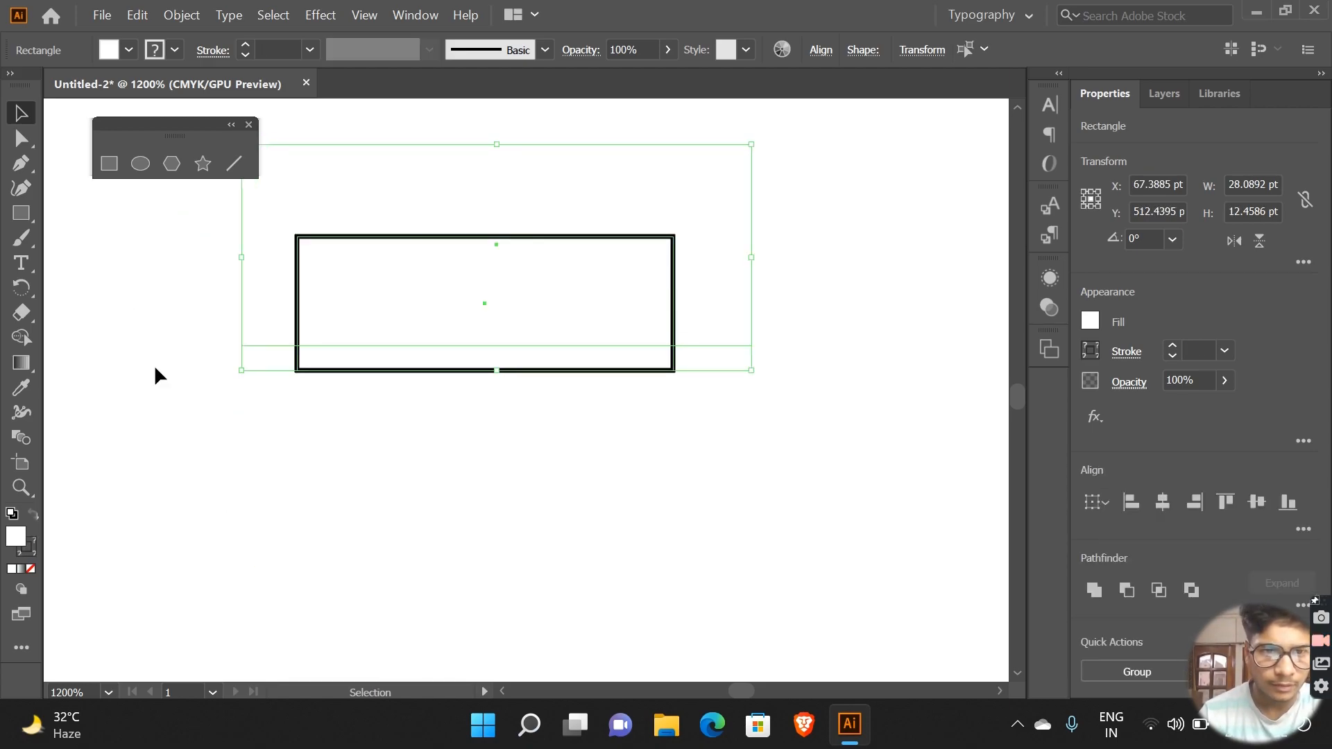
# Step: Try moving the two rectangles down individually, and undo both moves
pyautogui.click(185, 315)
pyautogui.moveTo(273, 186); pyautogui.dragTo(277, 252)
pyautogui.moveTo(396, 326); pyautogui.dragTo(384, 407)
pyautogui.hotkey('ctrl', 'z')
pyautogui.hotkey('ctrl', 'z')
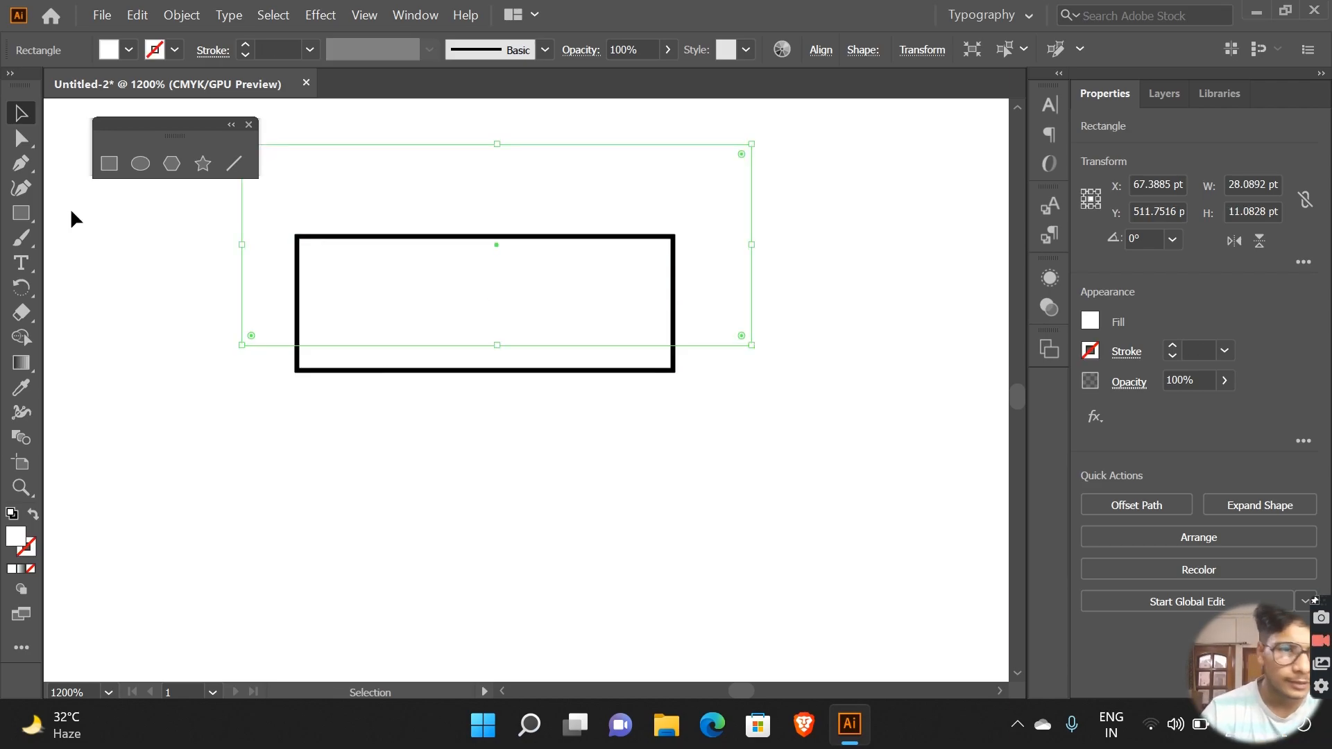
# Step: Draw a zigzag path with the Pen tool below the stroked rectangle, starting with a long, nearly horizontal line
pyautogui.click(29, 160)
pyautogui.moveTo(215, 469); pyautogui.dragTo(829, 470)
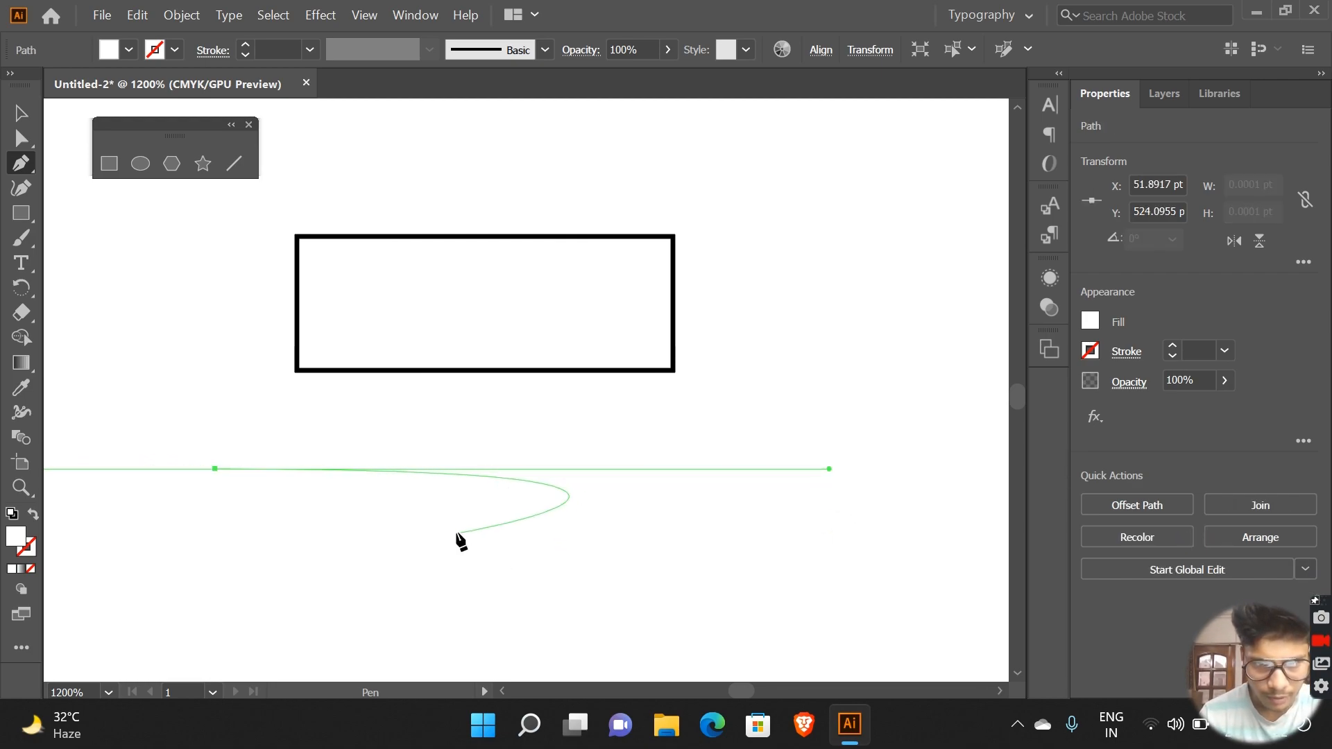
pyautogui.moveTo(829, 470); pyautogui.dragTo(796, 487)
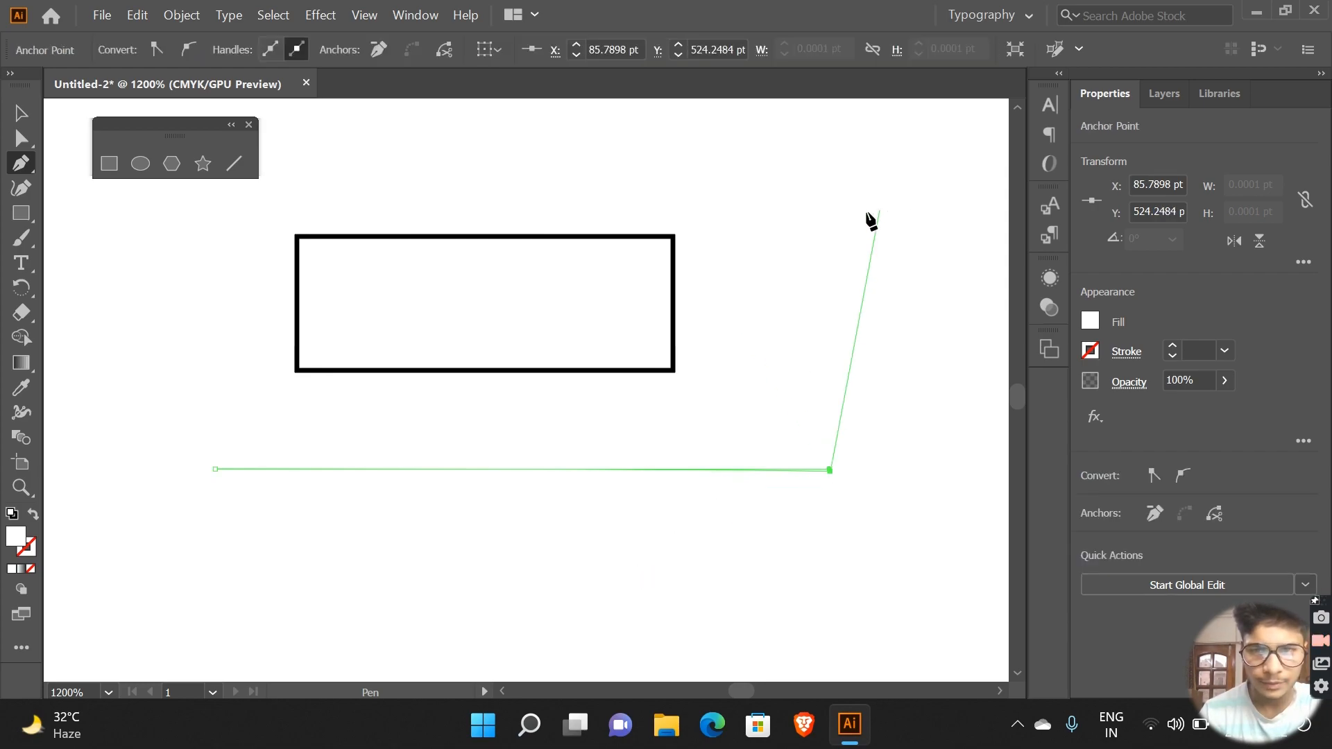
pyautogui.click(519, 537)
pyautogui.click(484, 458)
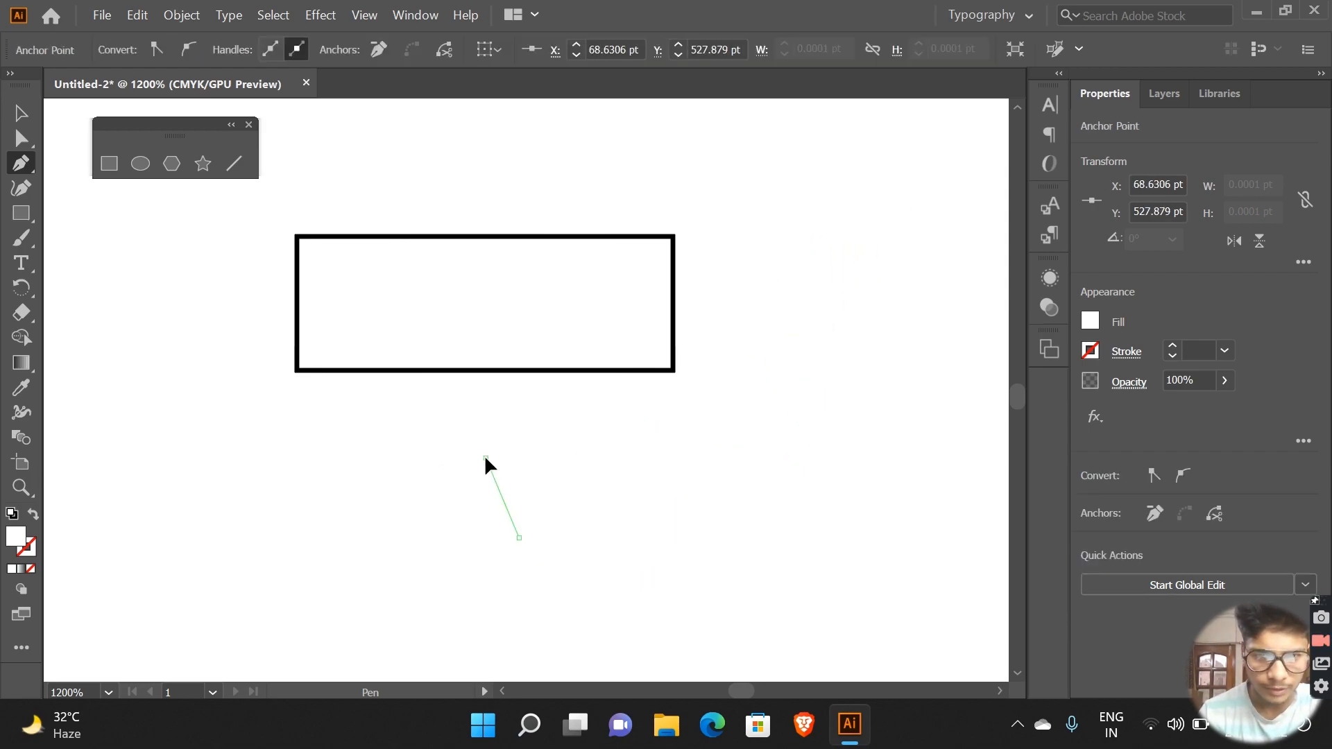
pyautogui.click(765, 497)
pyautogui.click(816, 371)
# Step: Undo the zigzag path's last anchor point, and extend the path with a triangular peak before ending it
pyautogui.rightClick(816, 372)
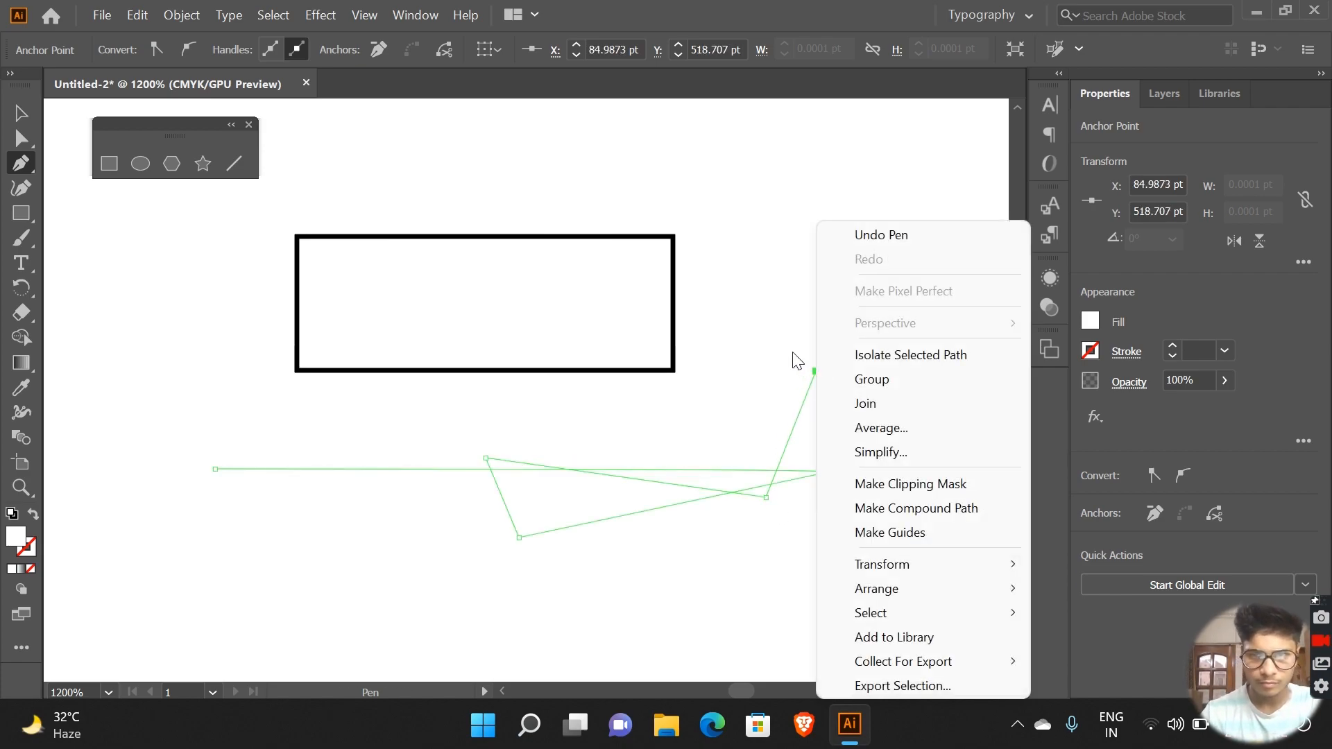
pyautogui.click(915, 235)
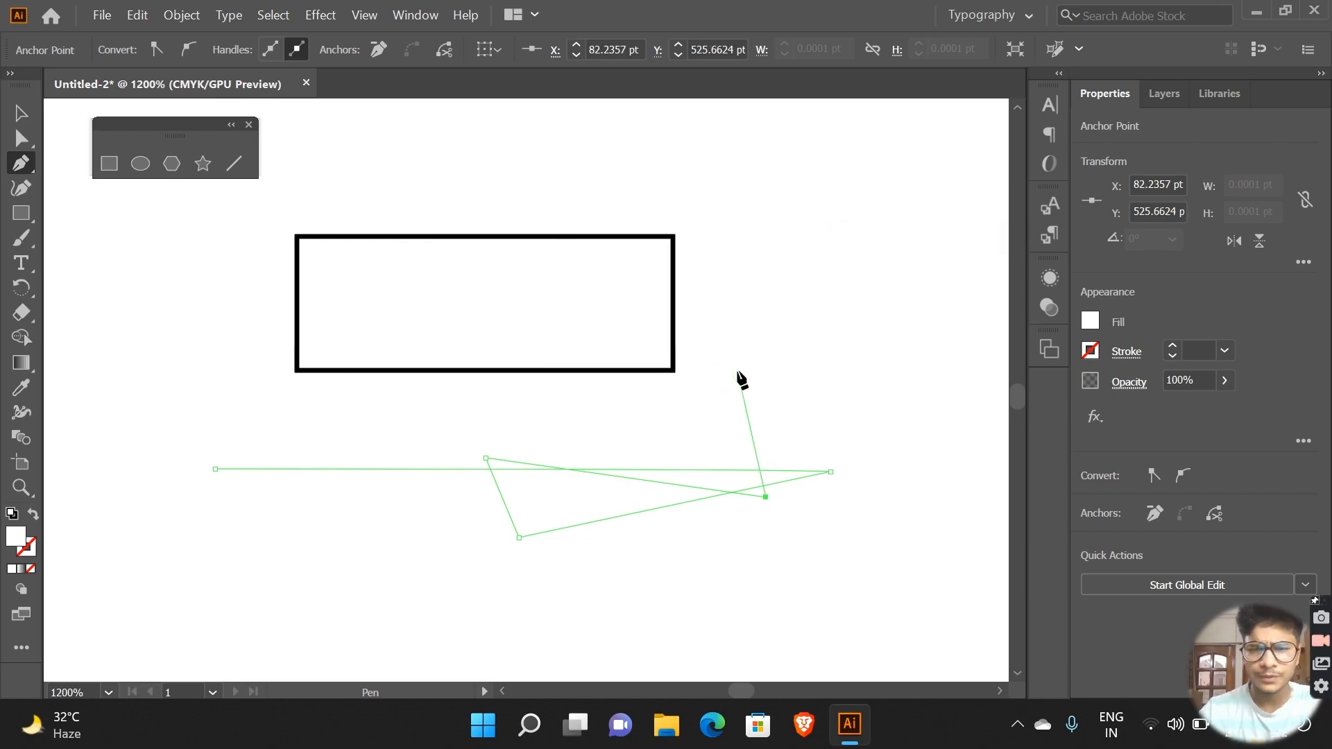
pyautogui.click(736, 372)
pyautogui.moveTo(679, 422); pyautogui.dragTo(662, 502)
pyautogui.click(662, 503)
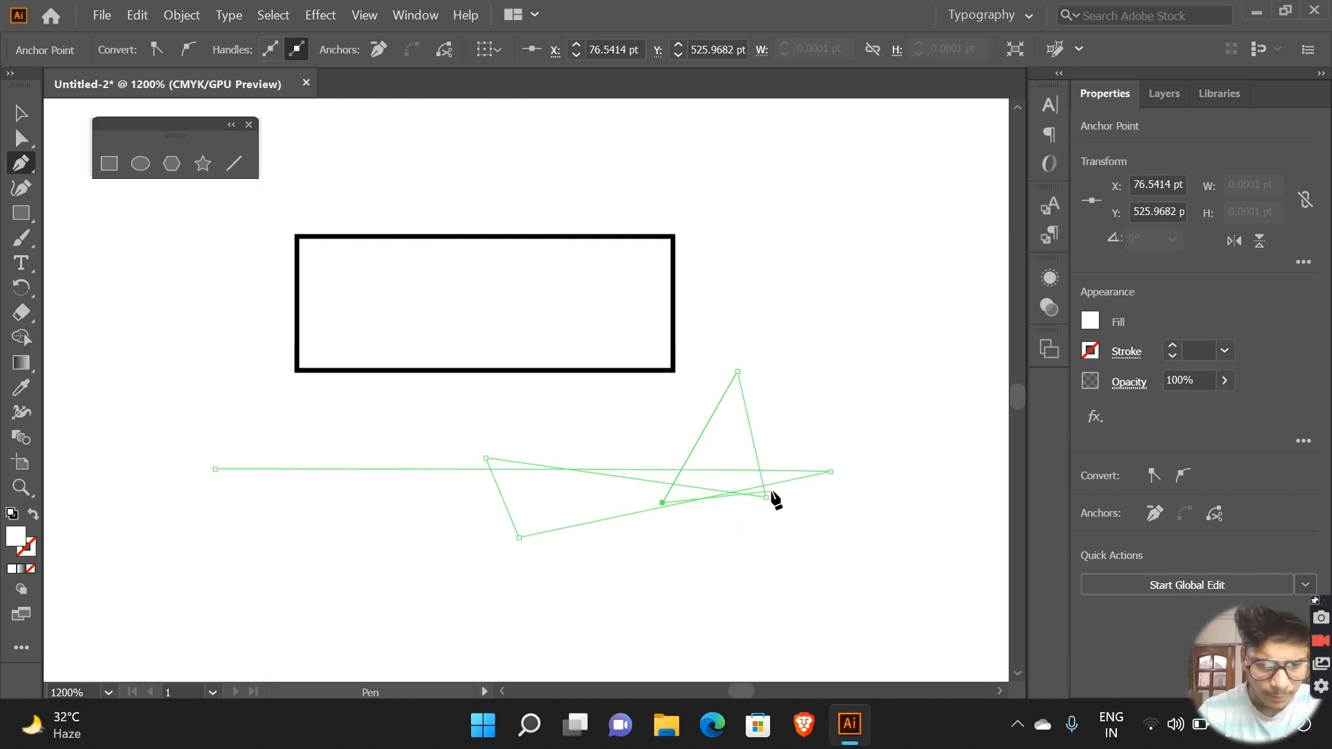
pyautogui.keyDown('ctrl'); pyautogui.click(821, 523); pyautogui.keyUp('ctrl')
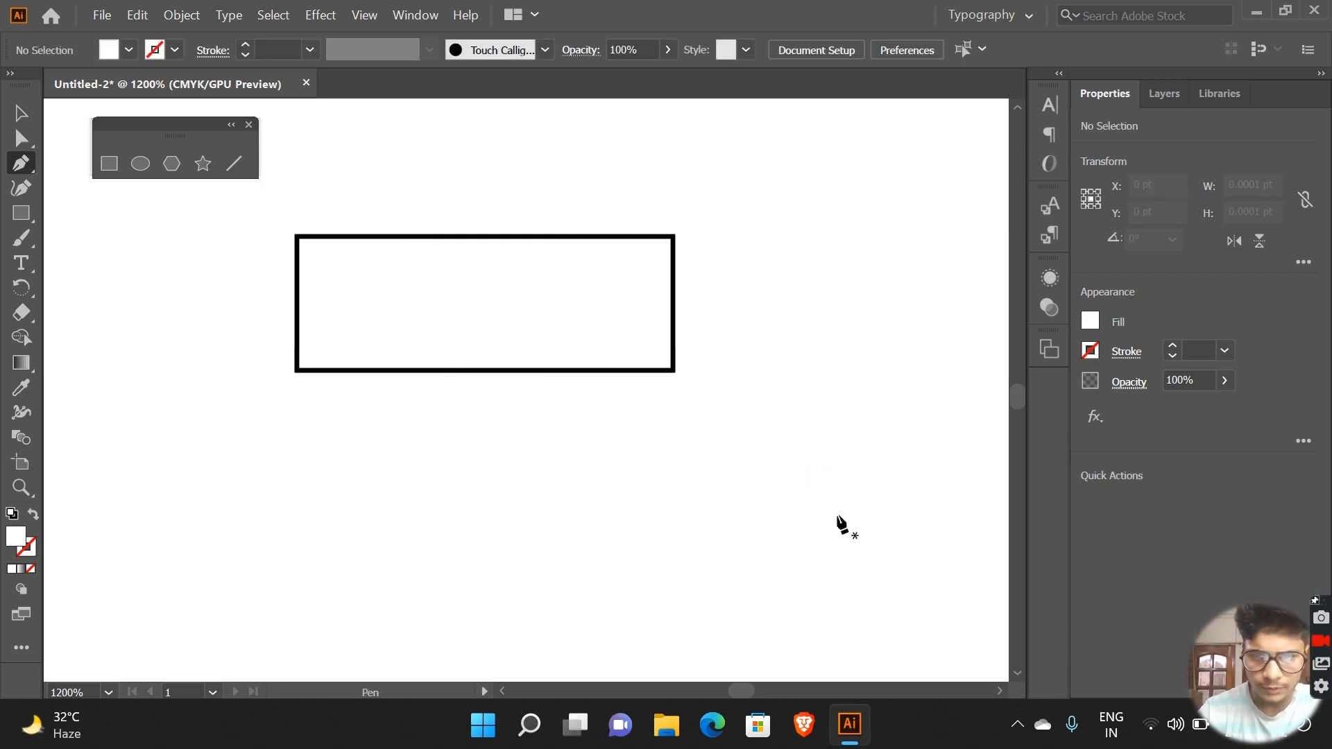
# Step: Draw a looping curved path below the stroked rectangle with the Pen tool, and undo it
pyautogui.moveTo(681, 488); pyautogui.dragTo(425, 525)
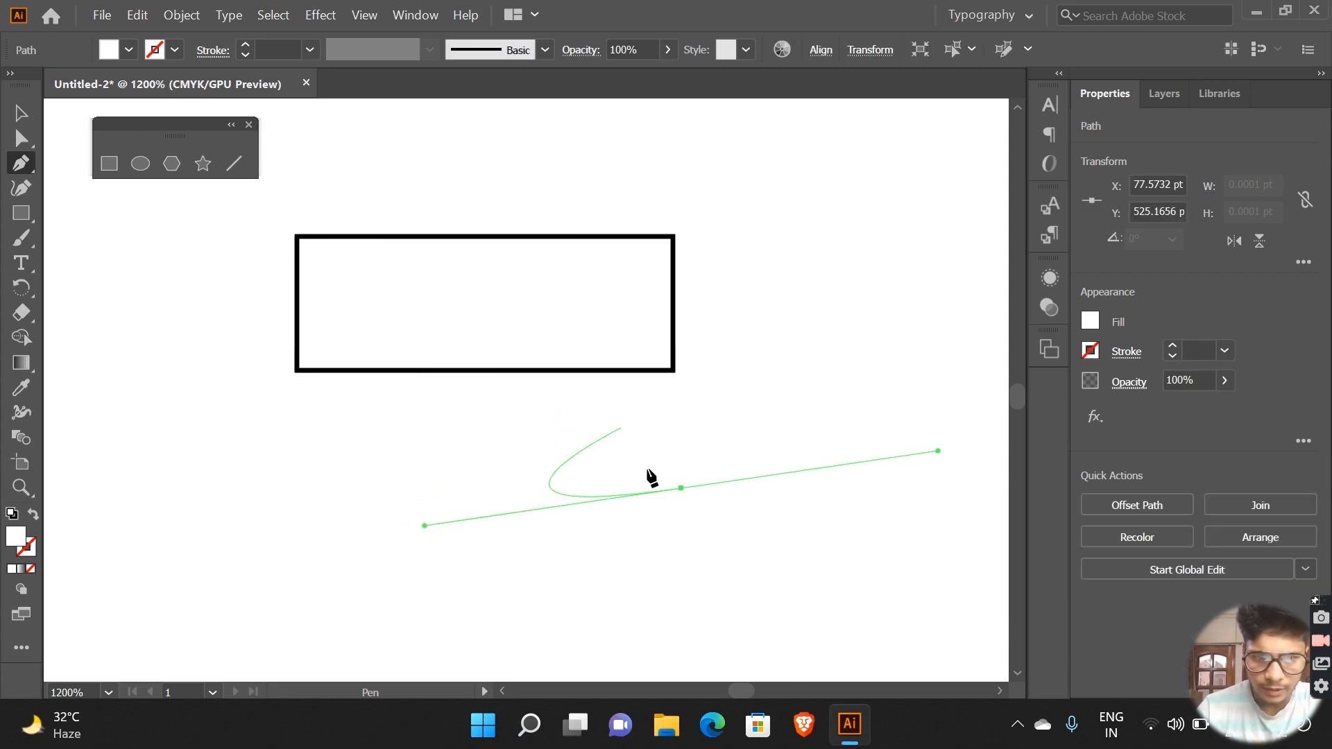
pyautogui.rightClick(790, 587)
pyautogui.click(705, 406)
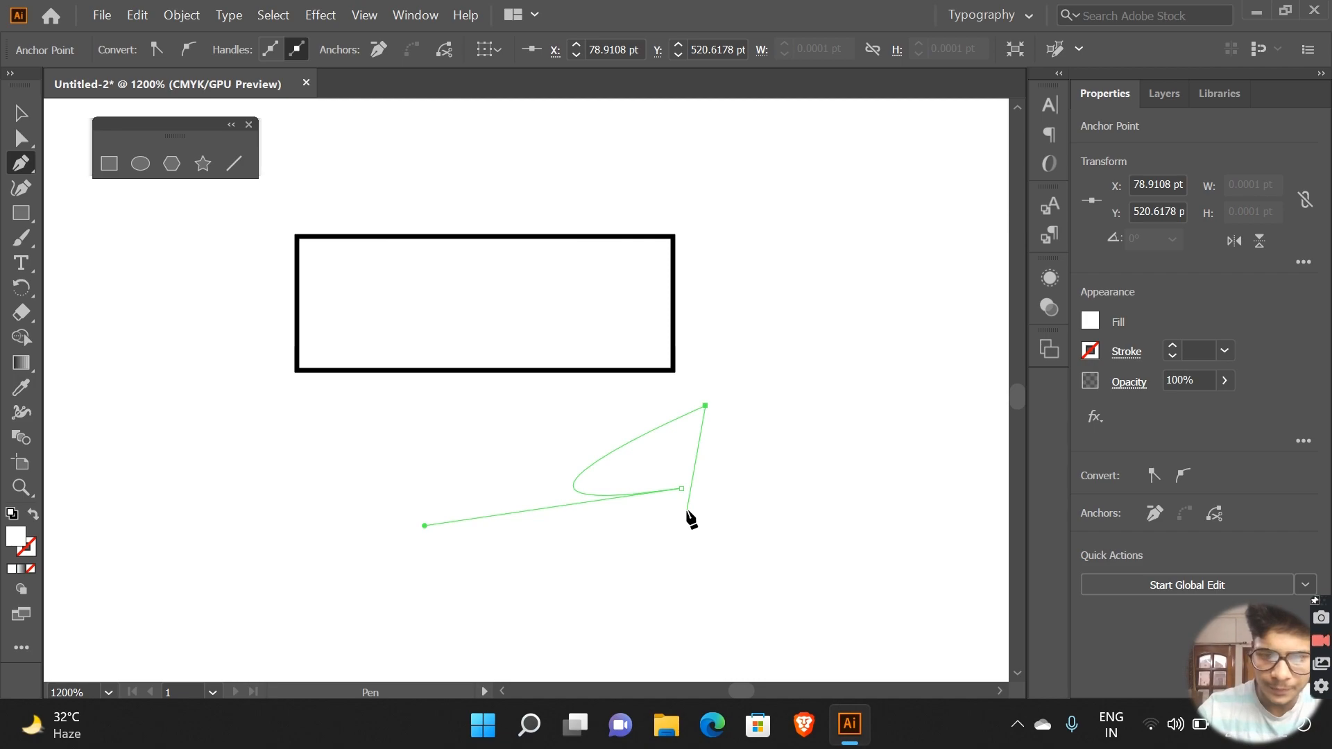
pyautogui.press('Escape')
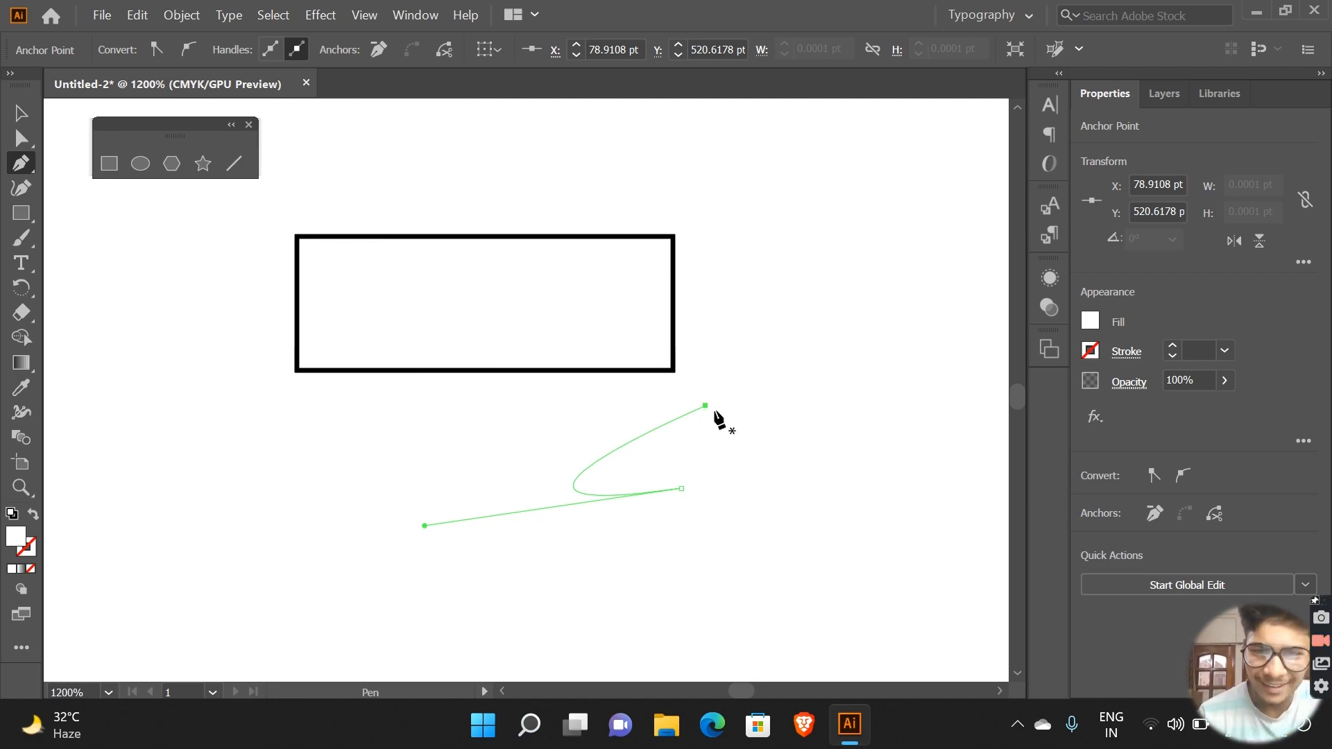
pyautogui.hotkey('ctrl', 'z')
pyautogui.hotkey('ctrl', 'z')
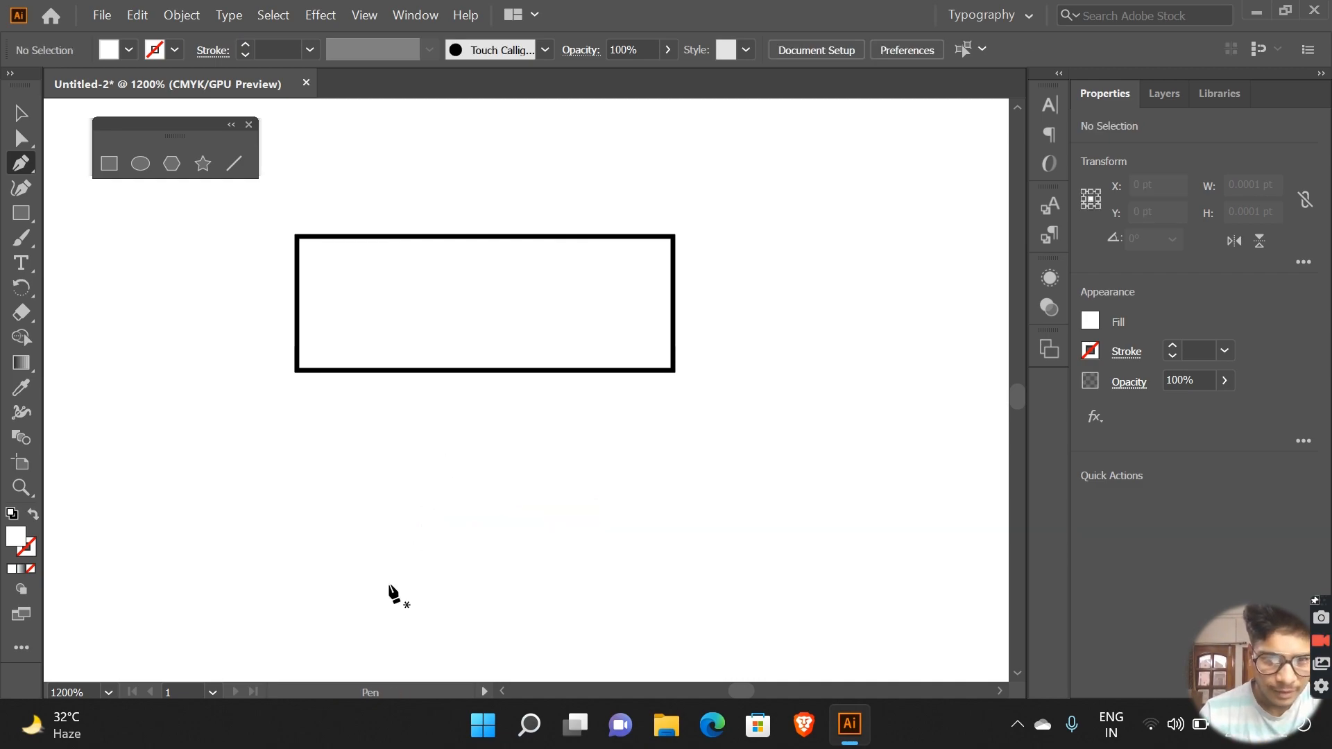
# Step: Try drawing a steep, narrow curved path beside the rectangle's lower-right corner with the Pen tool, and undo it
pyautogui.moveTo(705, 309); pyautogui.dragTo(738, 221)
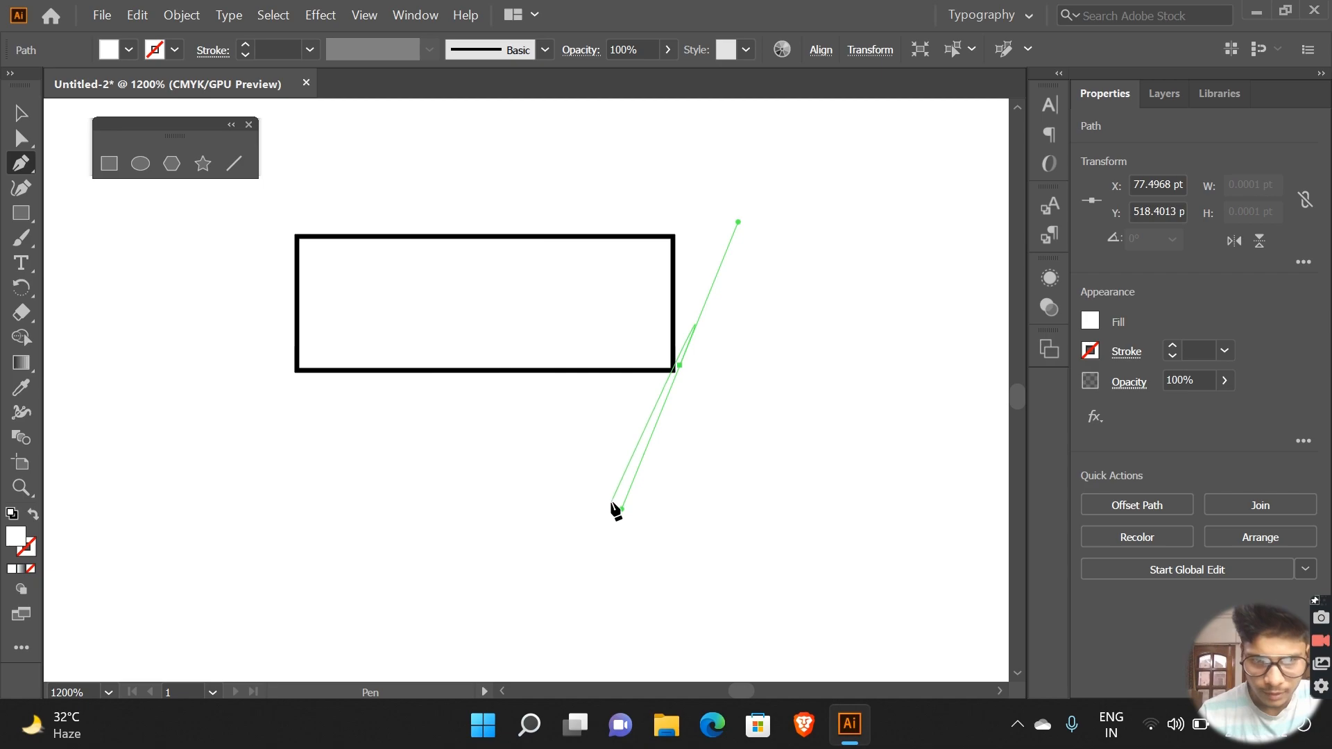
pyautogui.moveTo(621, 512); pyautogui.dragTo(683, 355)
pyautogui.hotkey('ctrl', 'z')
pyautogui.hotkey('ctrl', 'z')
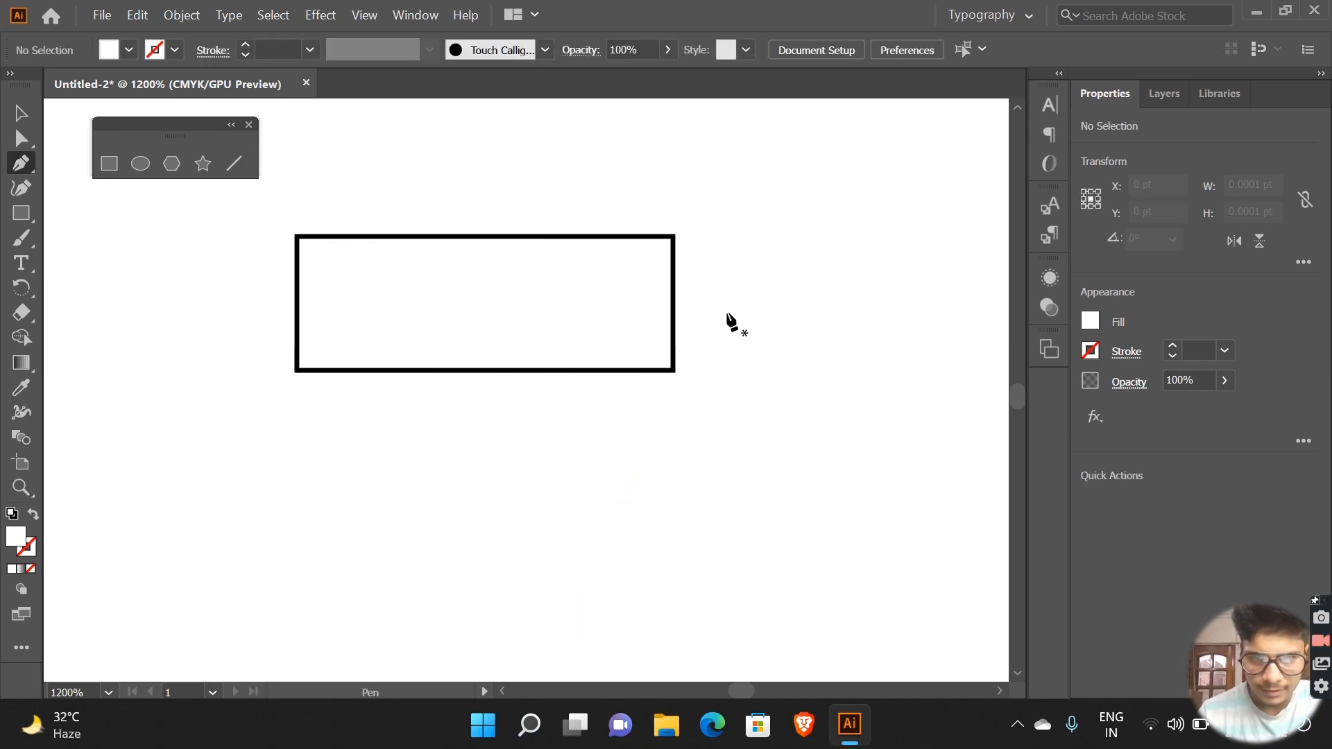
# Step: Try placing smooth anchor points with slanted direction handles to the right of the rectangle, and undo the last one
pyautogui.moveTo(762, 217); pyautogui.dragTo(759, 219)
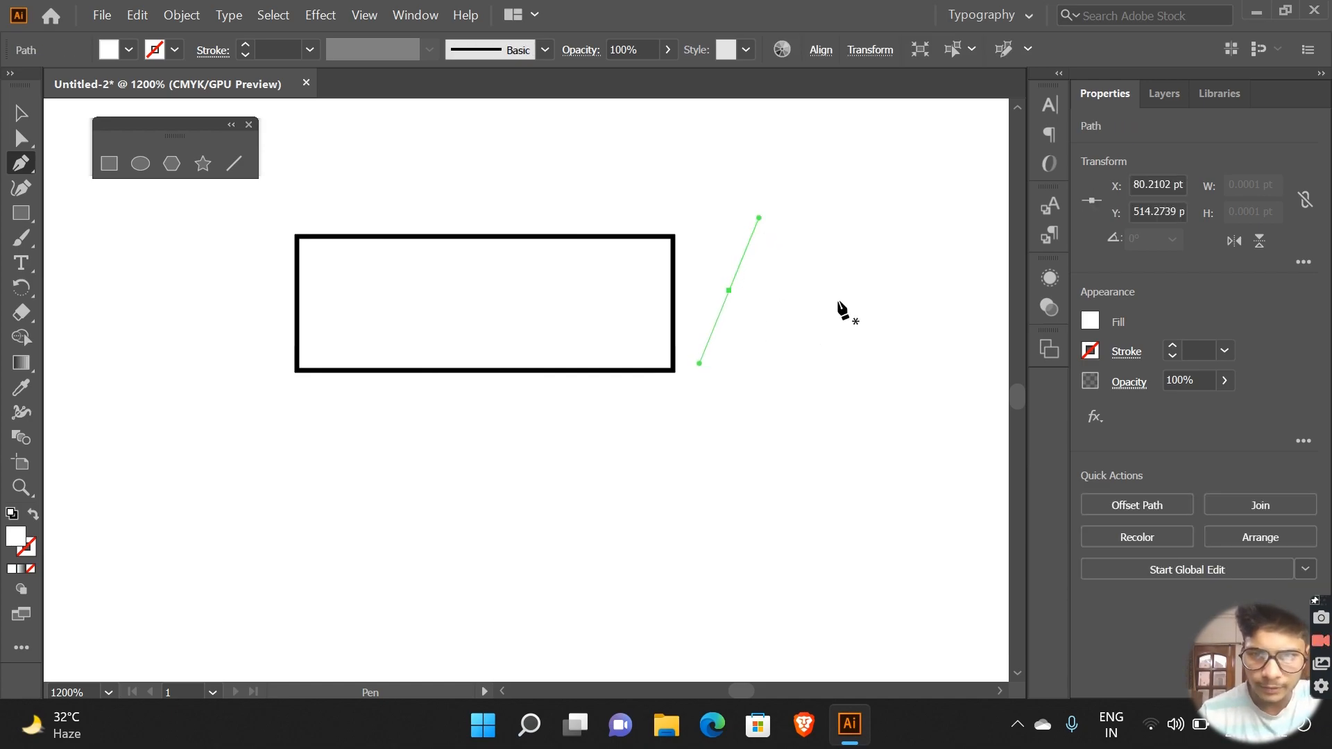
pyautogui.moveTo(793, 282); pyautogui.dragTo(822, 345)
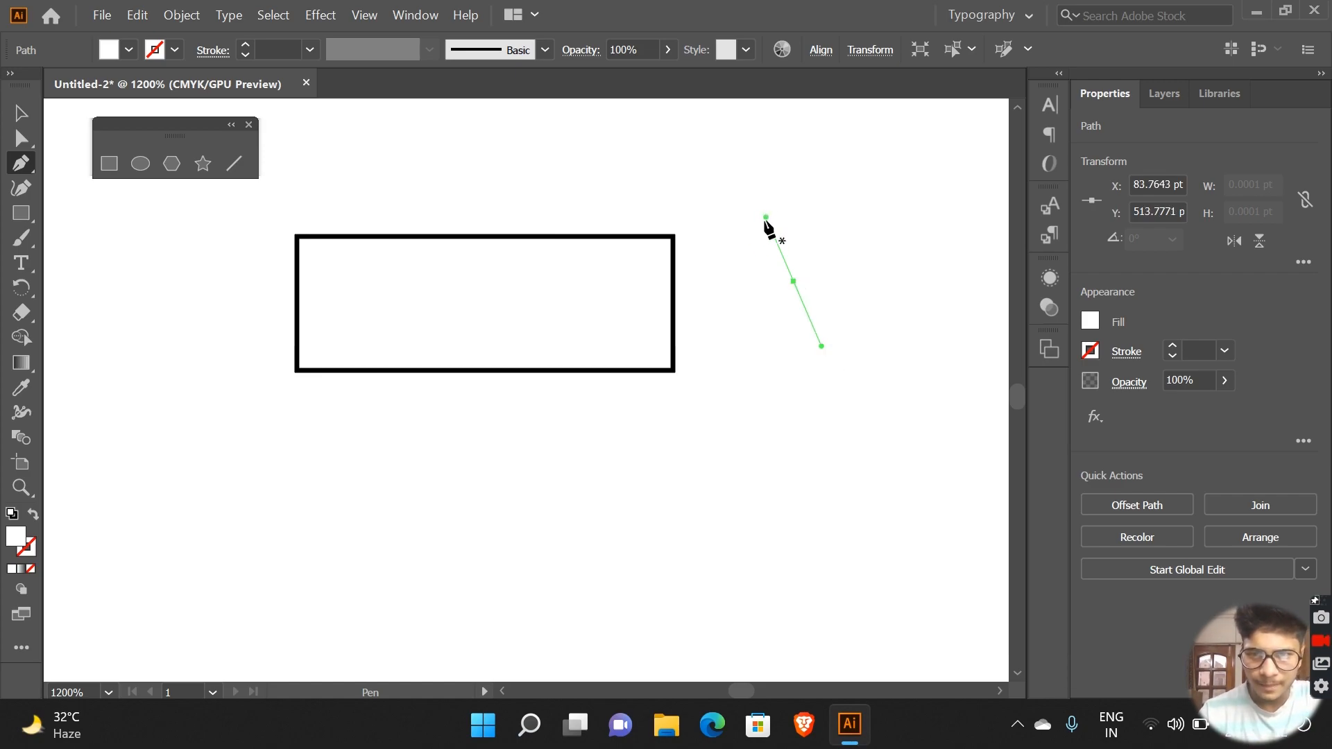
pyautogui.moveTo(761, 216); pyautogui.dragTo(718, 347)
pyautogui.hotkey('ctrl', 'z')
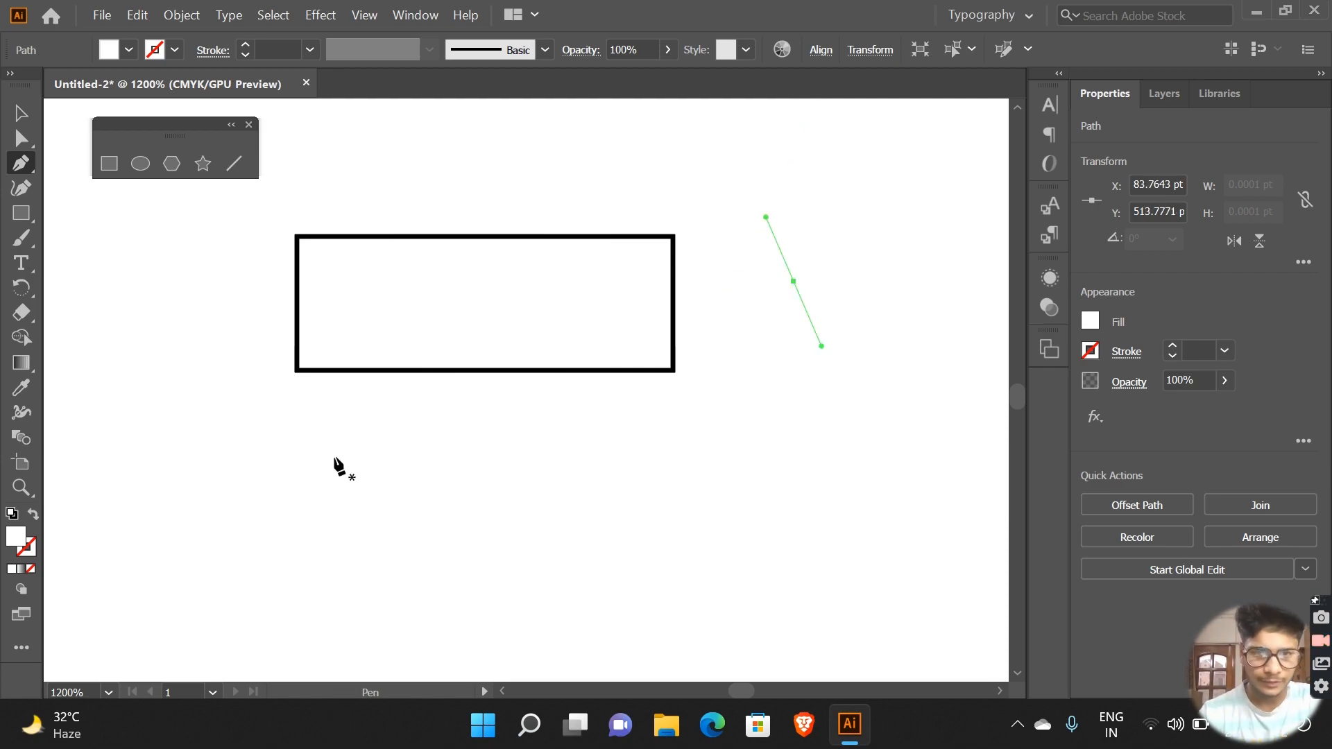
# Step: Draw a long wavy path below and to the right of the rectangle with the Pen tool, and undo all the practice paths
pyautogui.moveTo(382, 450); pyautogui.dragTo(670, 587)
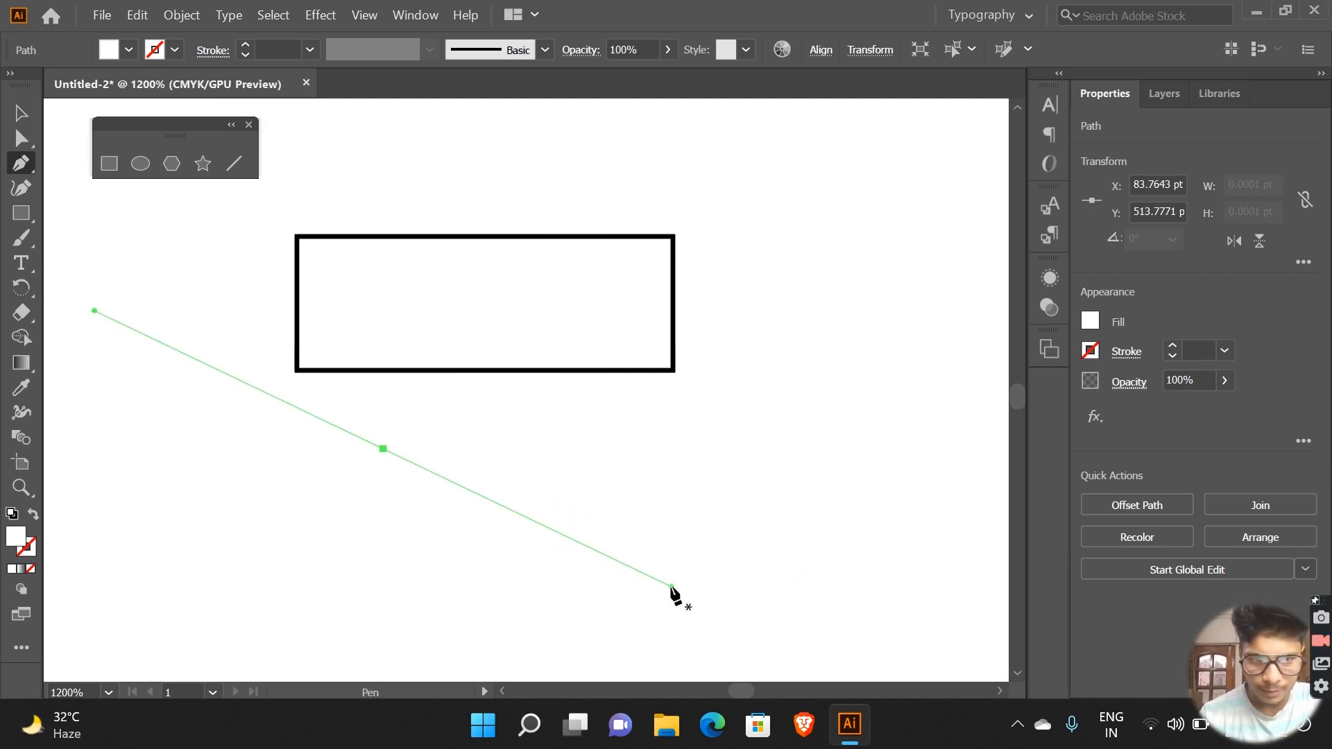
pyautogui.moveTo(628, 548); pyautogui.dragTo(917, 476)
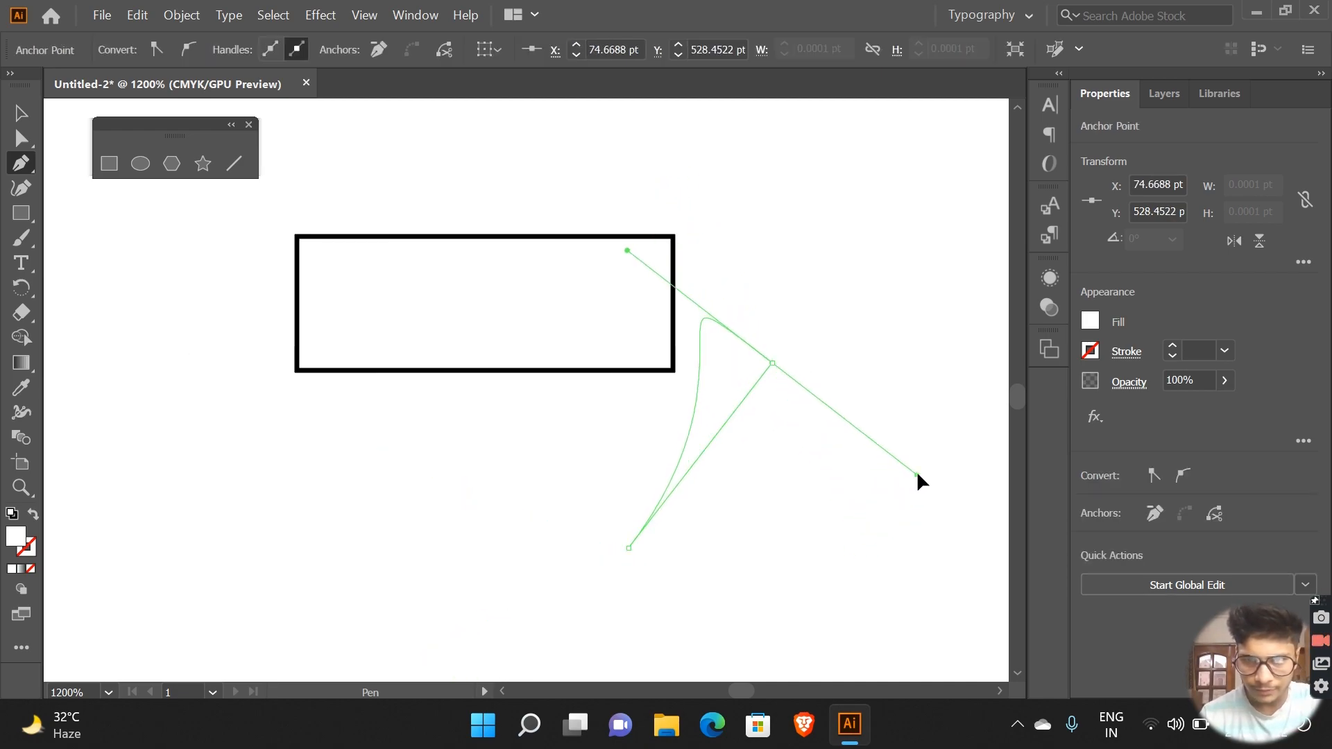
pyautogui.rightClick(918, 476)
pyautogui.click(838, 462)
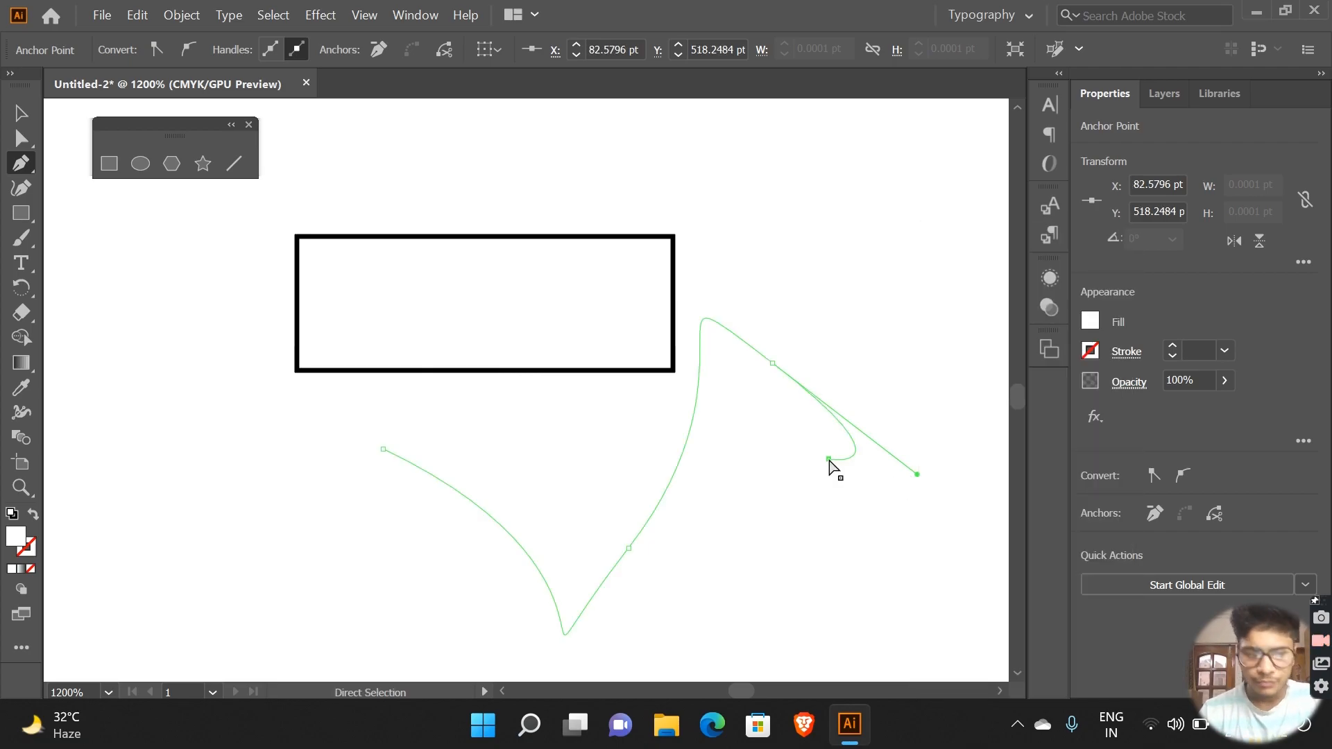
pyautogui.hotkey('ctrl', 'z')
pyautogui.hotkey('ctrl', 'z')
pyautogui.hotkey('ctrl', 'z')
pyautogui.hotkey('ctrl', 'z')
pyautogui.hotkey('ctrl', 'z')
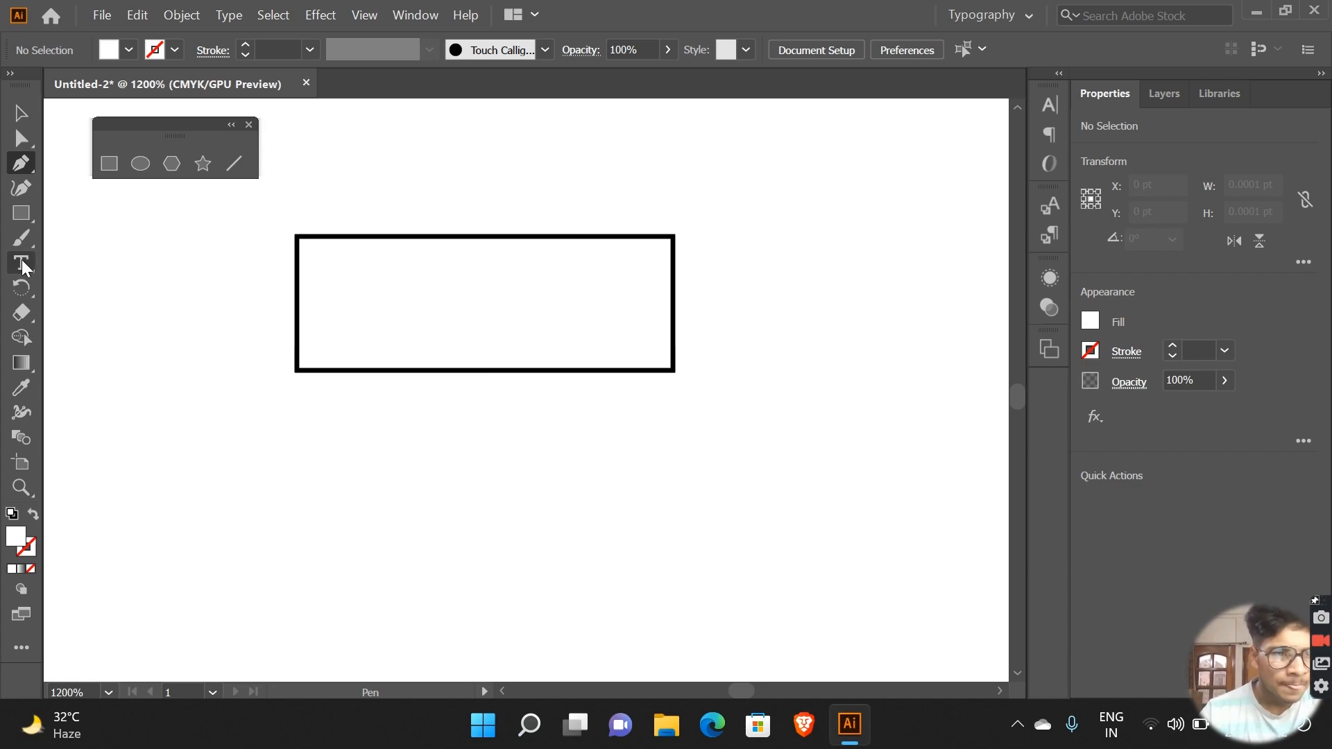
# Step: Draw a horizontal text frame about 31 by 8 pt below the stroked rectangle with the Type tool
pyautogui.moveTo(183, 426); pyautogui.dragTo(750, 568)
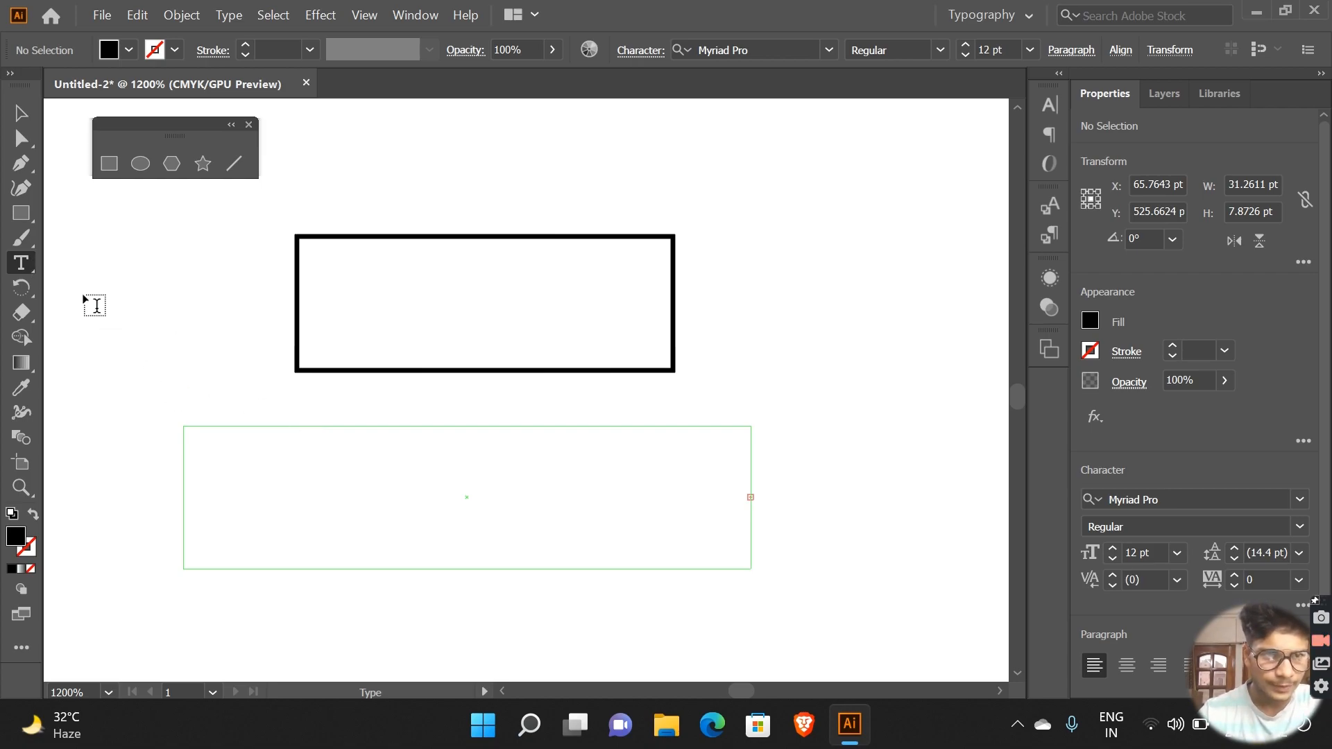
# Step: Try to start text with the Type on a Path tool at spots around the rectangle and inside the text frame
pyautogui.moveTo(31, 269); pyautogui.dragTo(86, 285)
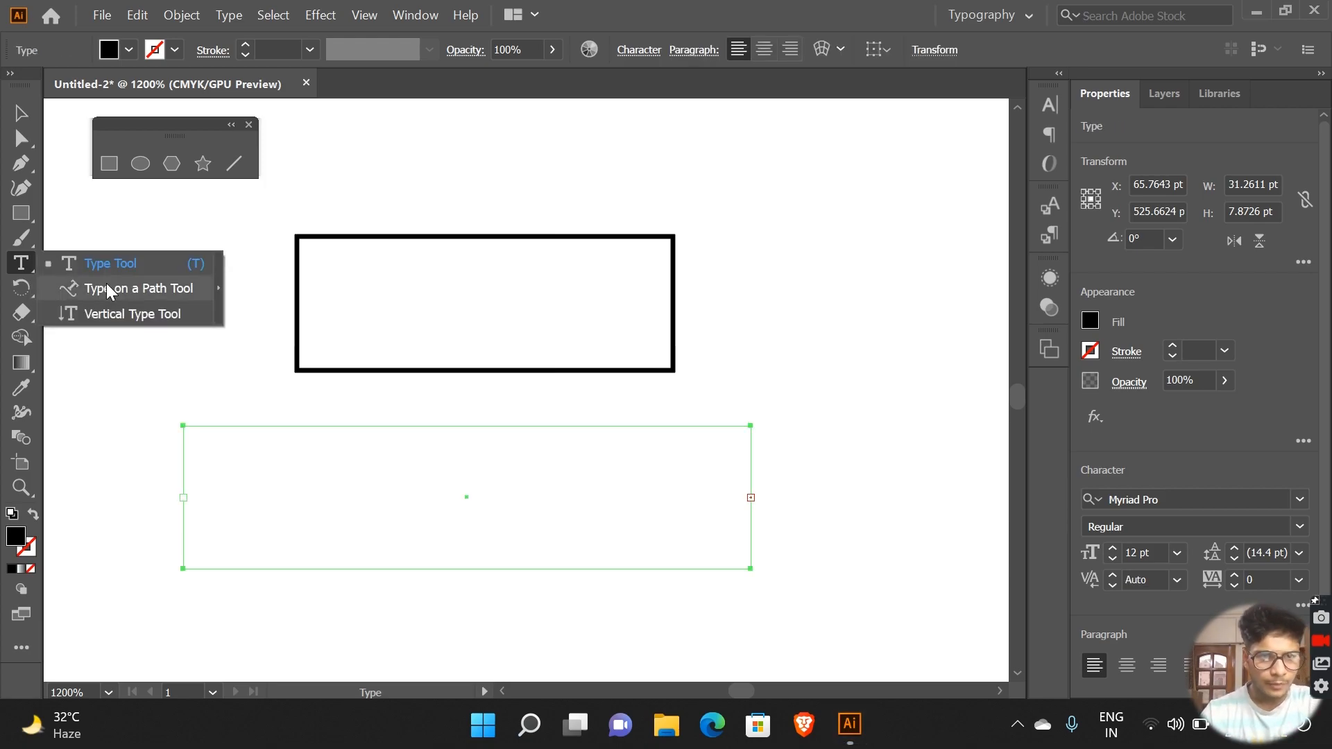
pyautogui.click(107, 286)
pyautogui.click(264, 205)
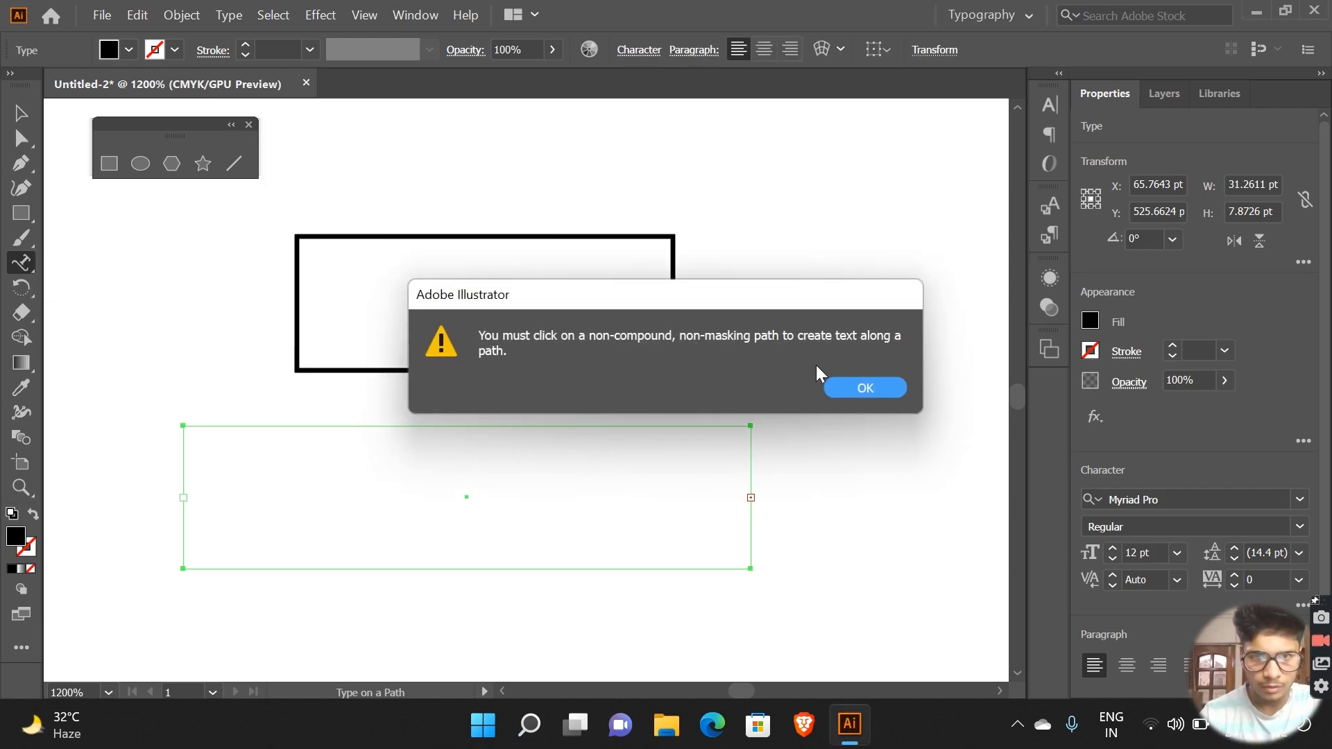
pyautogui.click(858, 387)
pyautogui.click(259, 226)
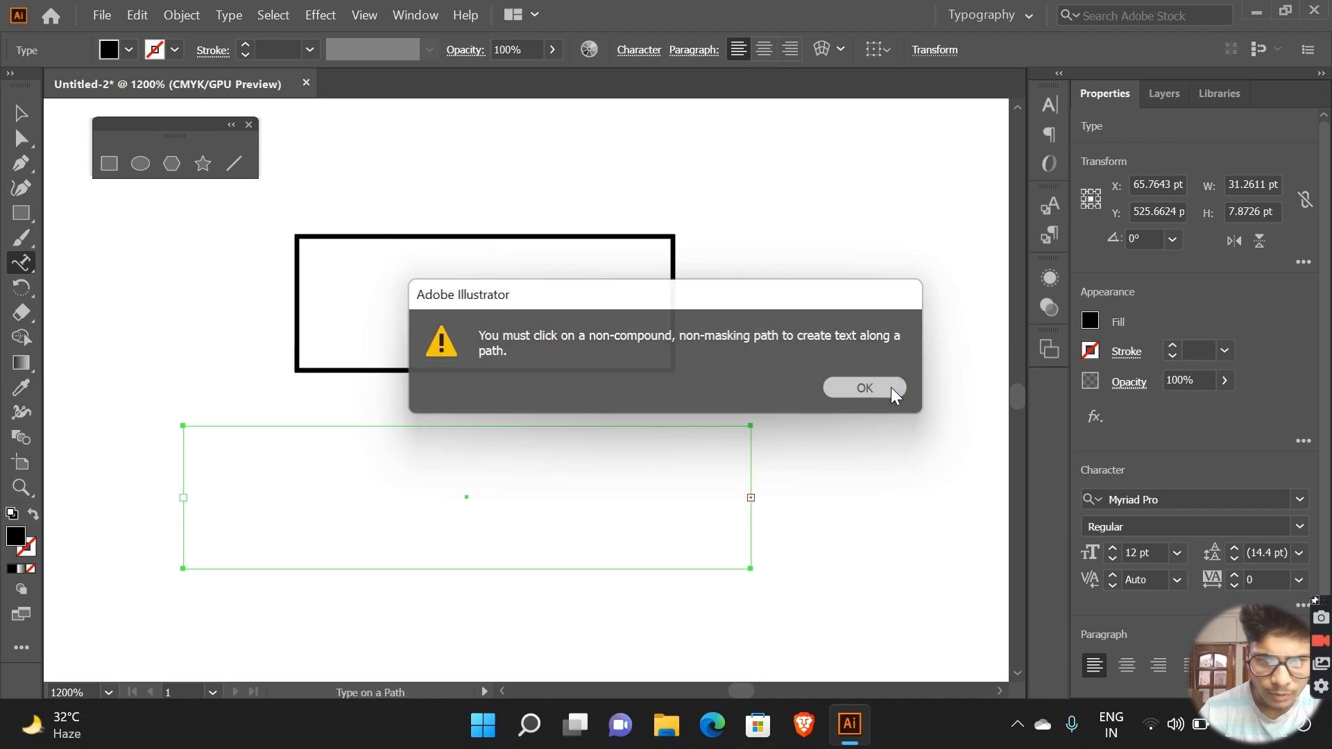
pyautogui.click(891, 387)
pyautogui.click(742, 233)
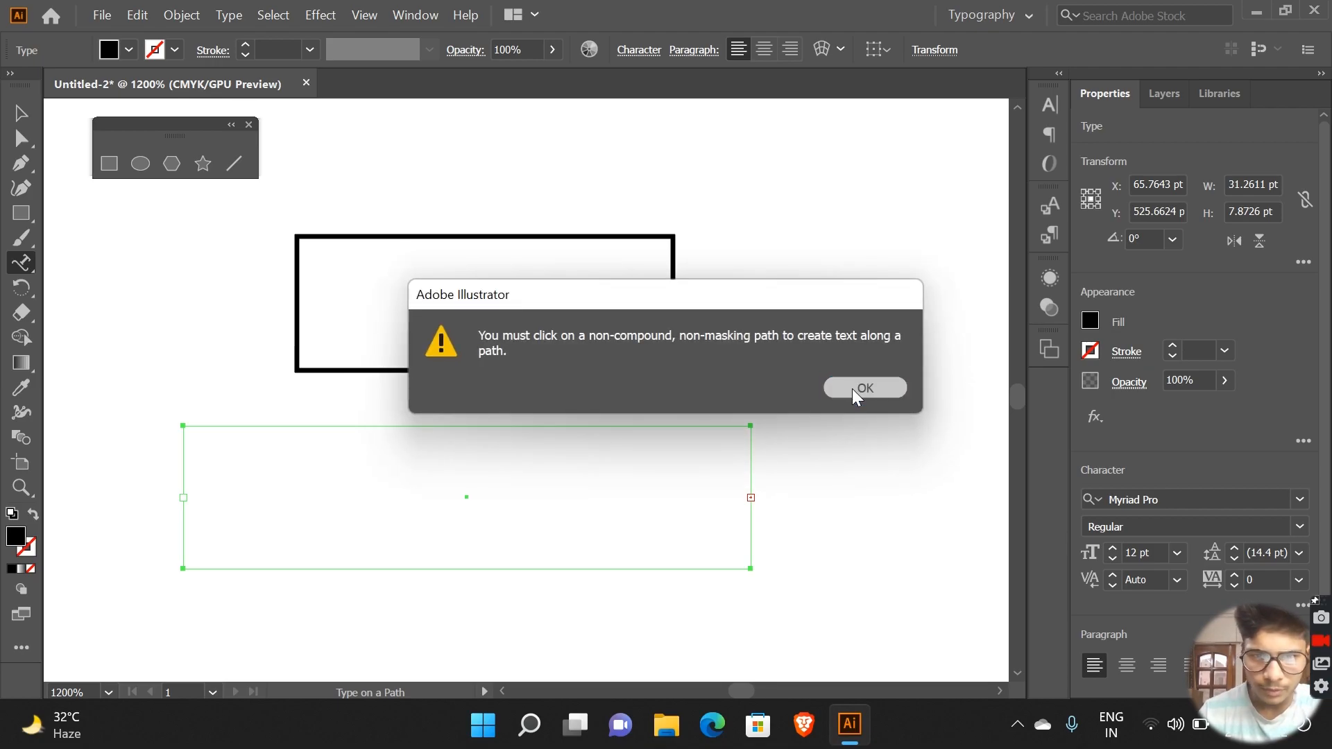
pyautogui.click(852, 388)
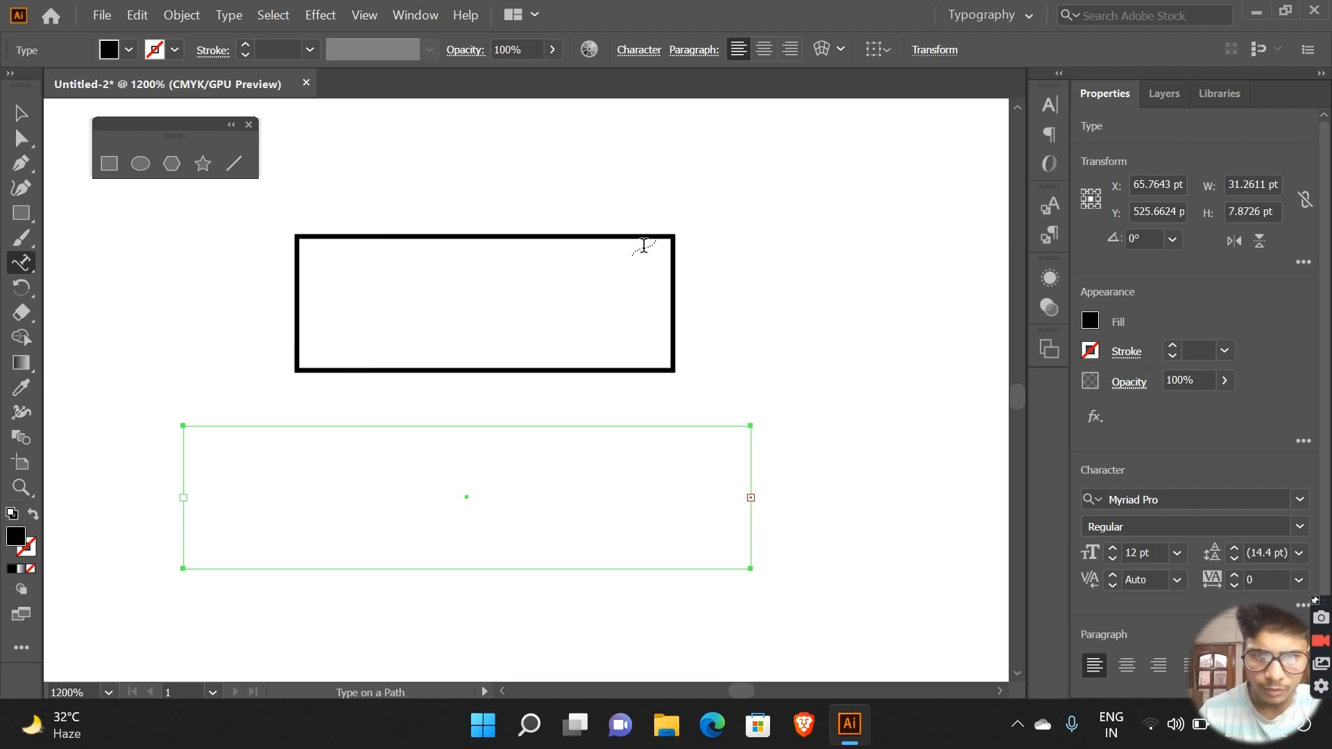
pyautogui.click(199, 442)
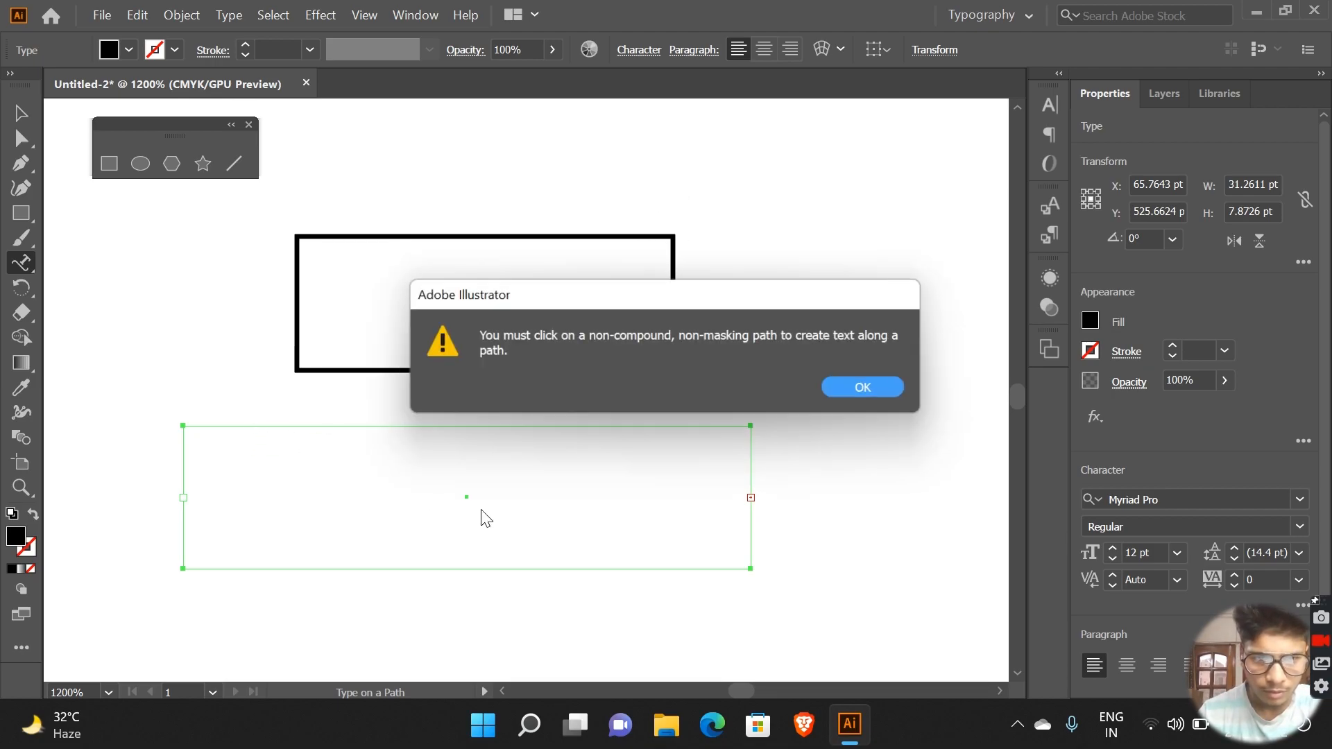
pyautogui.click(872, 385)
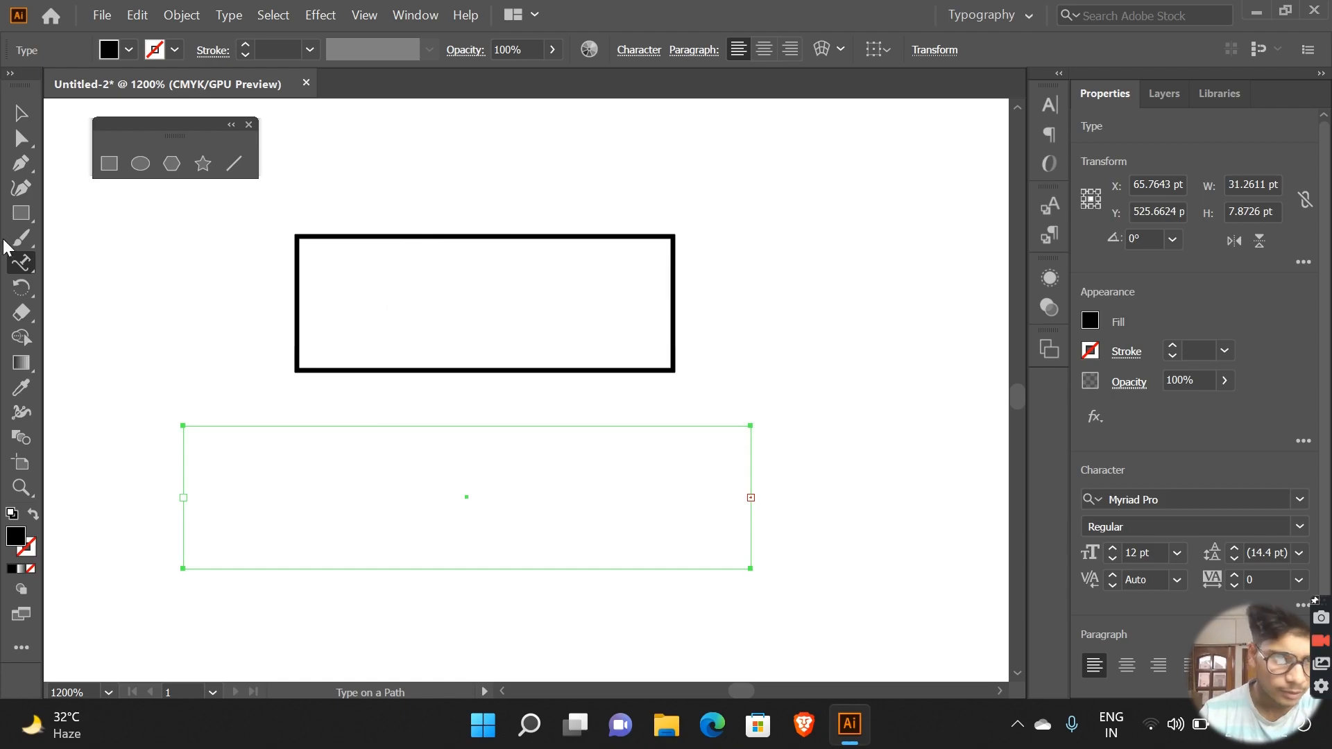
# Step: Draw a tall vertical text frame about 7 by 19 pt to the left of the rectangle with the Vertical Type tool
pyautogui.click(30, 265)
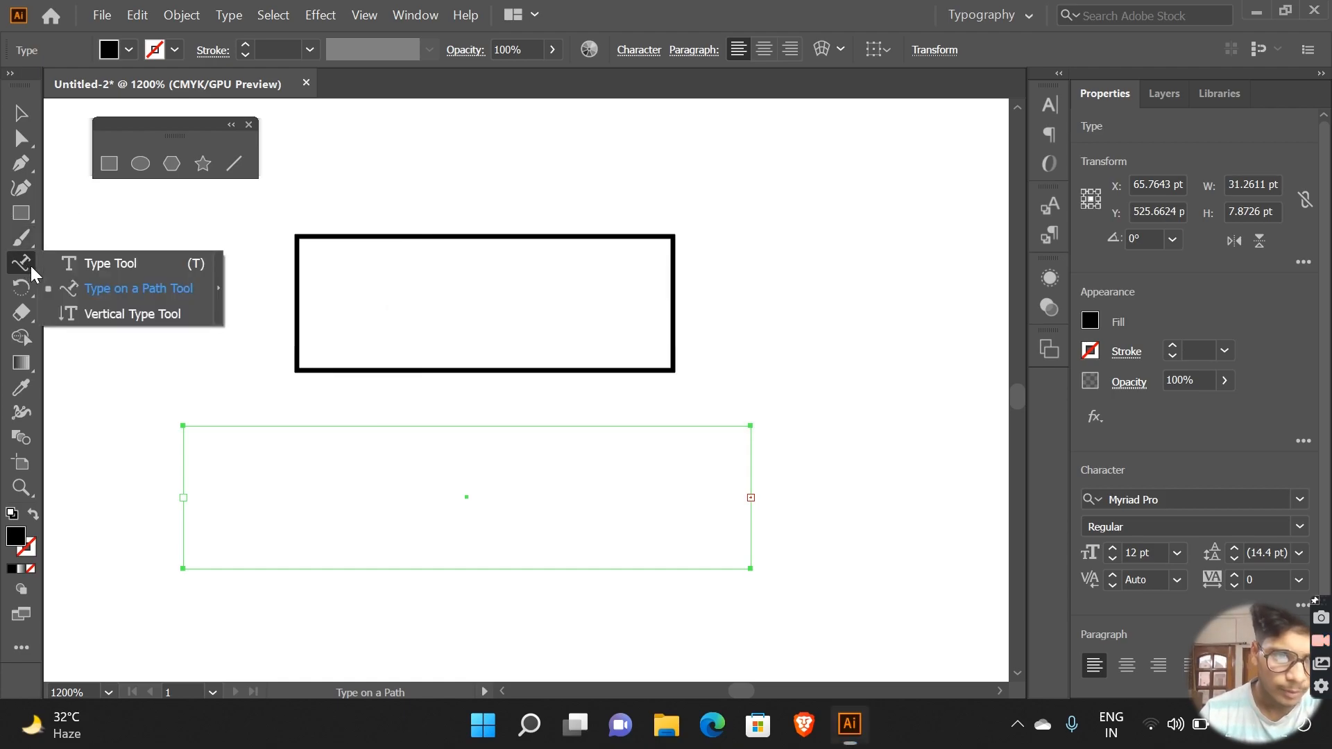
pyautogui.click(113, 316)
pyautogui.moveTo(78, 217); pyautogui.dragTo(208, 561)
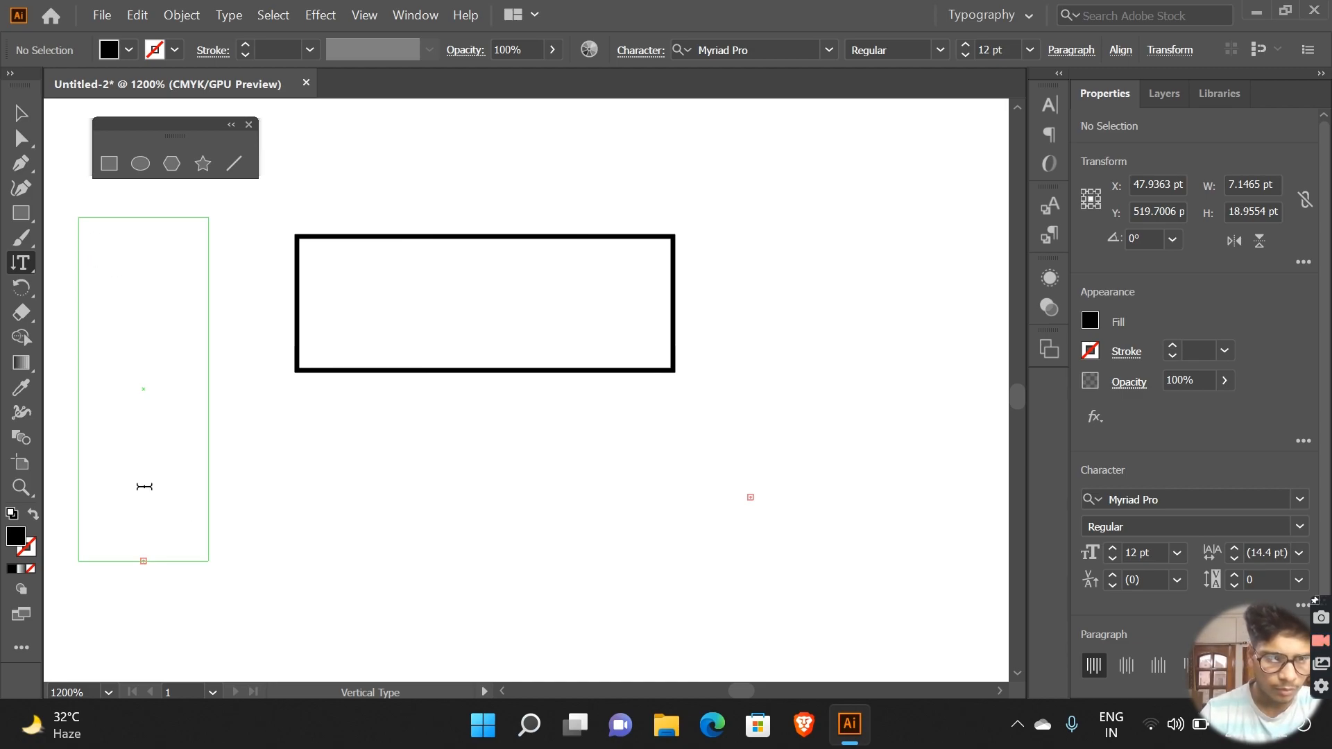
# Step: Undo the vertical text frame's typing, redo it, and deselect the frame
pyautogui.rightClick(91, 229)
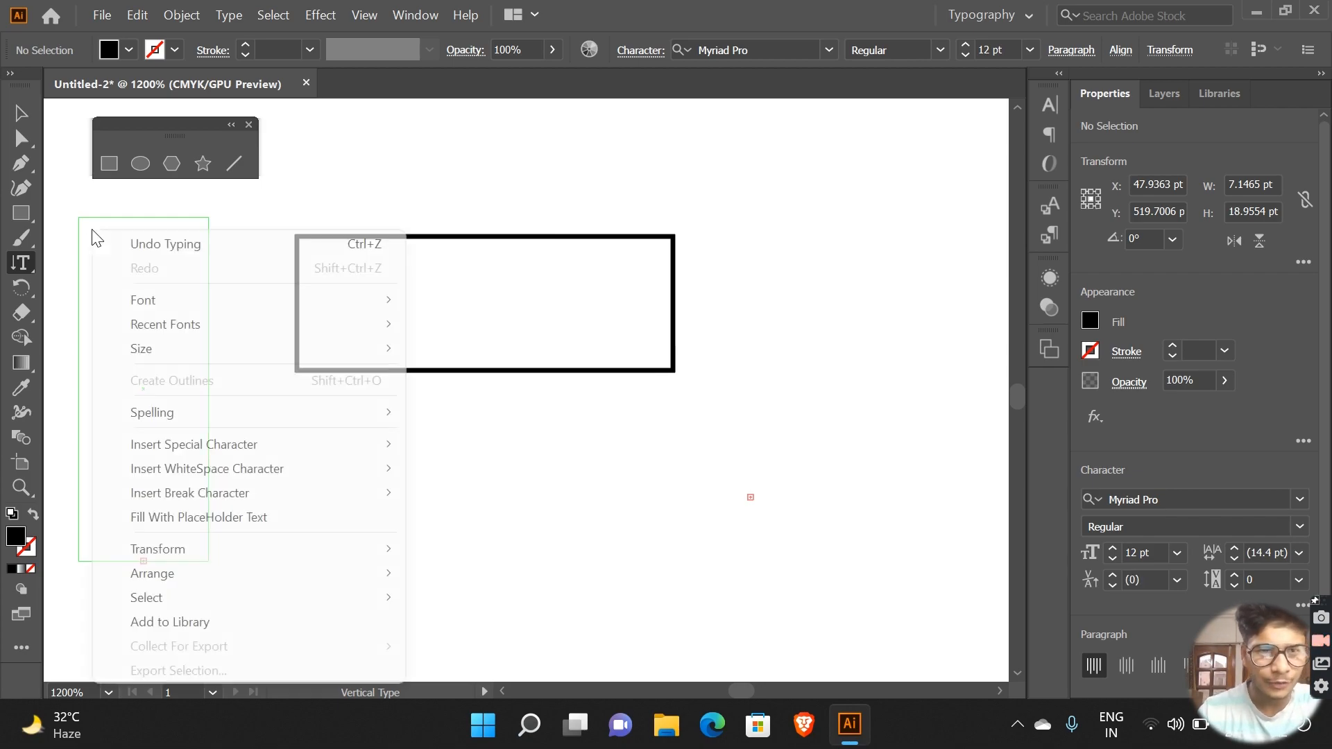
pyautogui.click(197, 242)
pyautogui.hotkey('ctrl', 'shift', 'z')
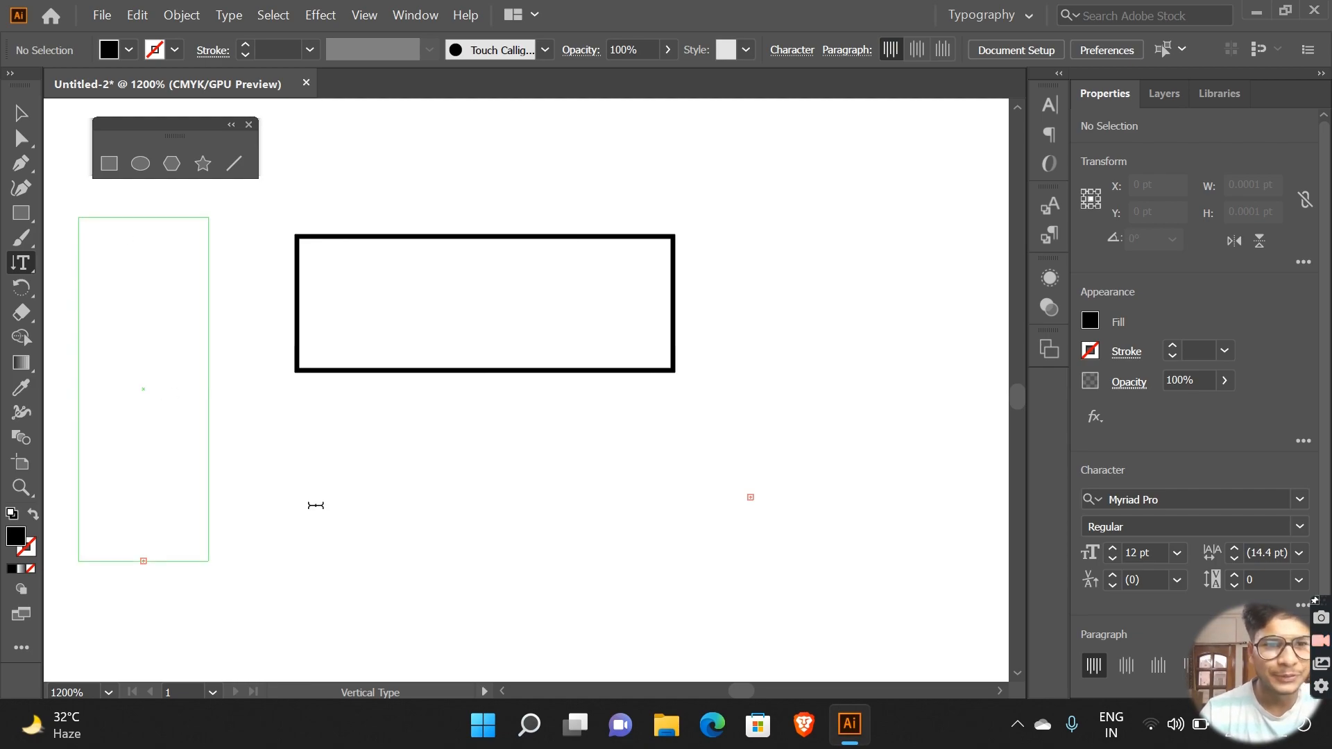
pyautogui.click(316, 505)
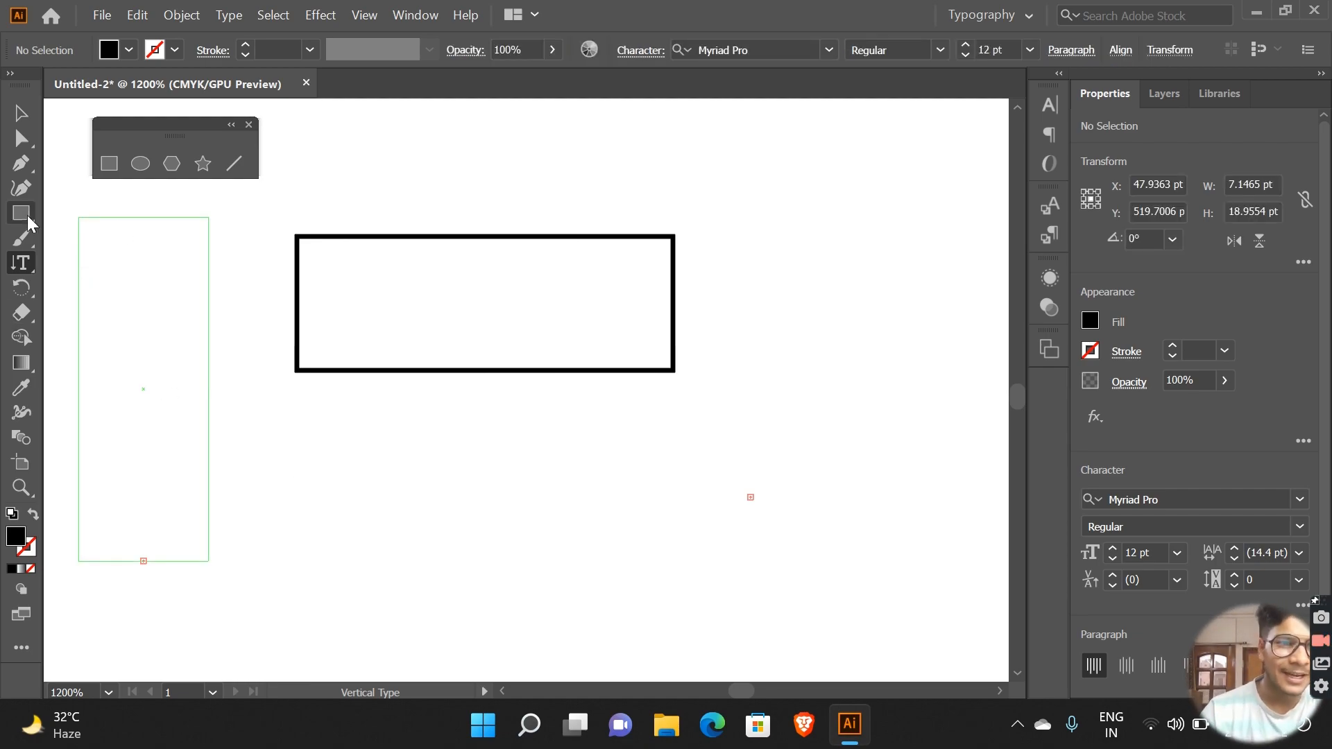
# Step: Try the Scissors tool inside the stroked rectangle, and switch back to the Eraser tool
pyautogui.click(23, 312)
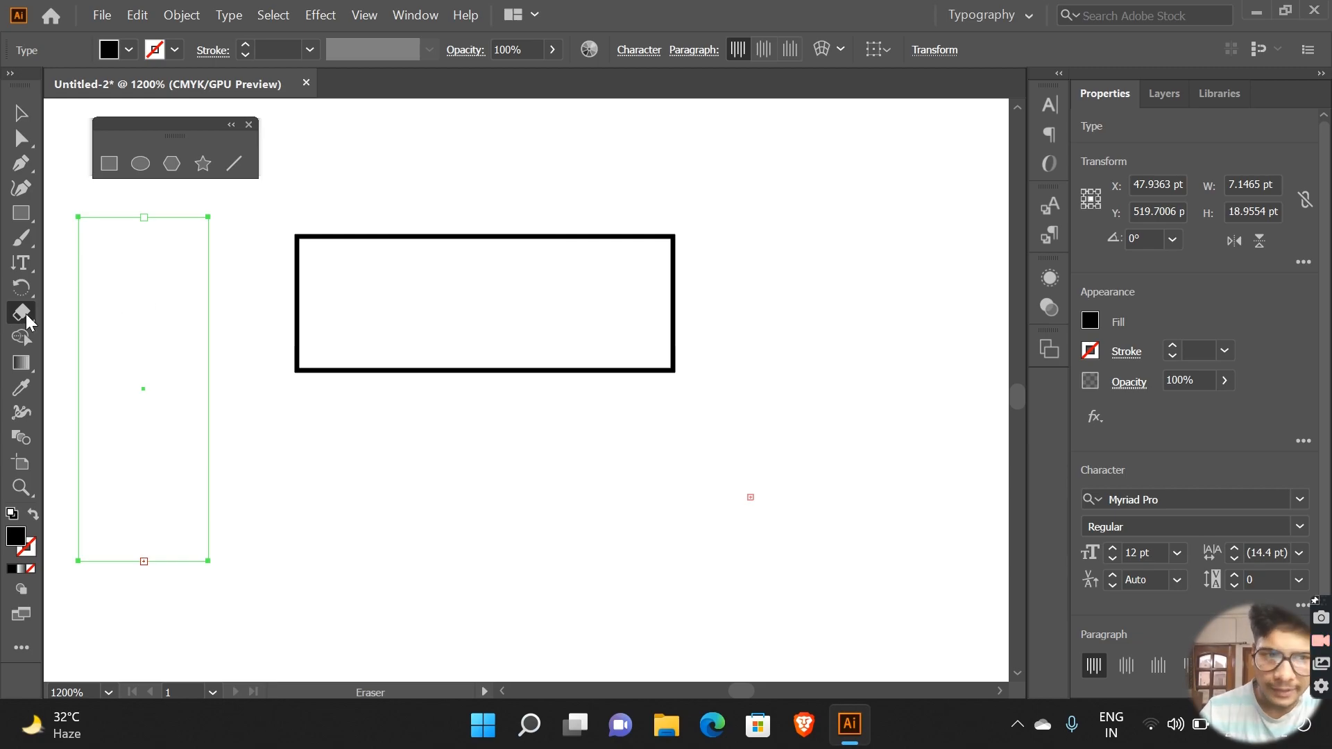
pyautogui.click(21, 312)
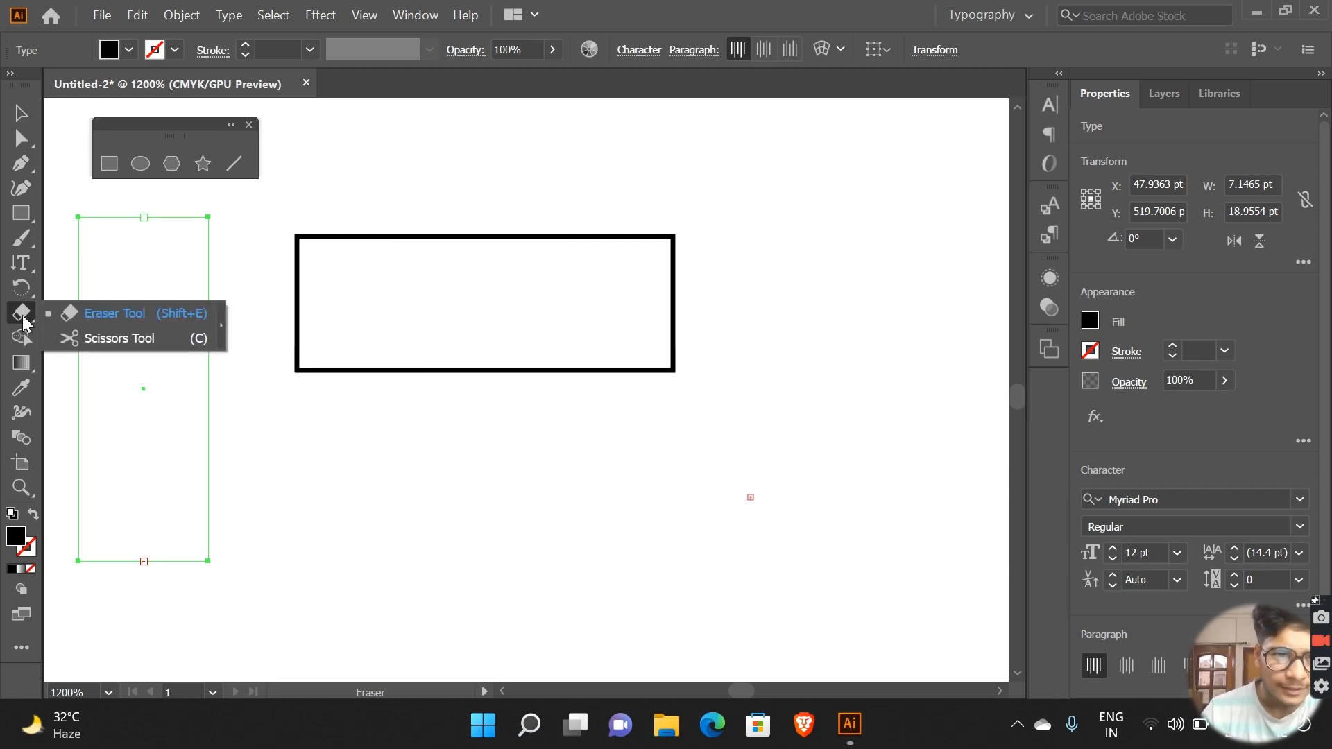
pyautogui.click(90, 340)
pyautogui.click(405, 342)
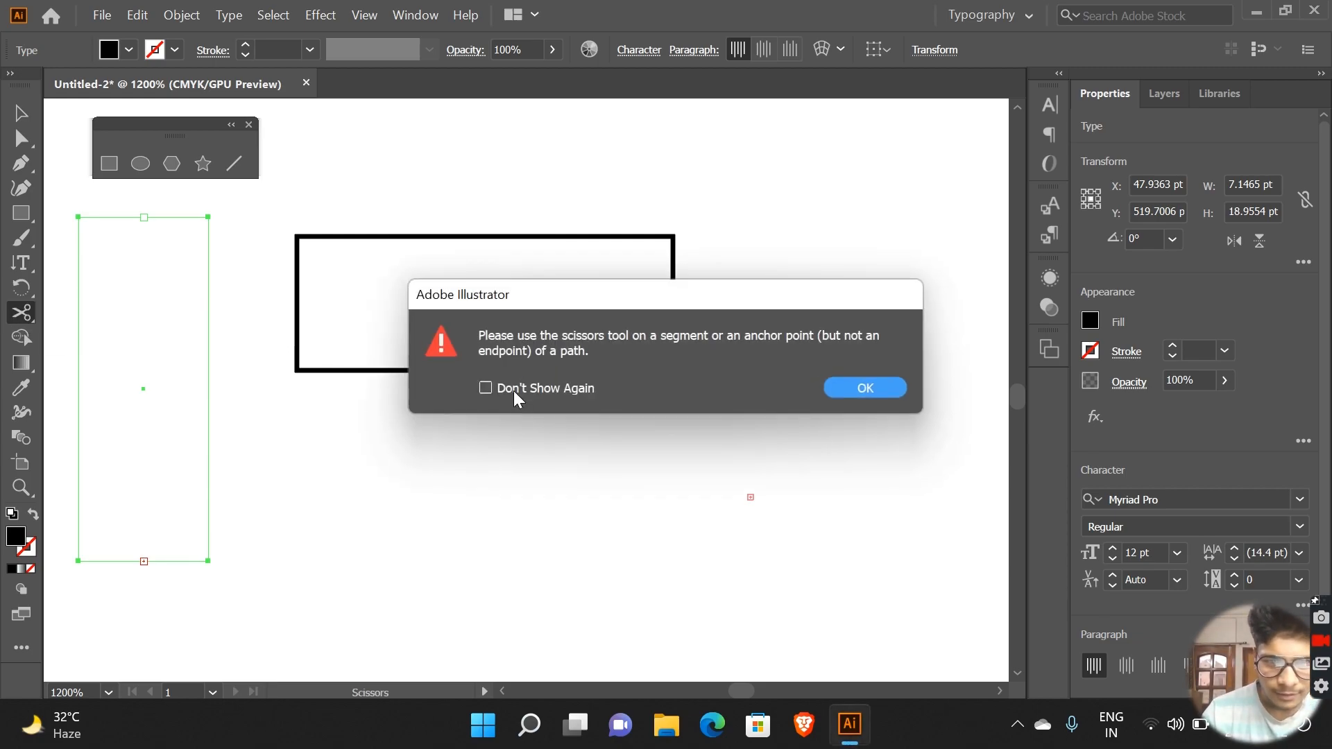
pyautogui.click(871, 390)
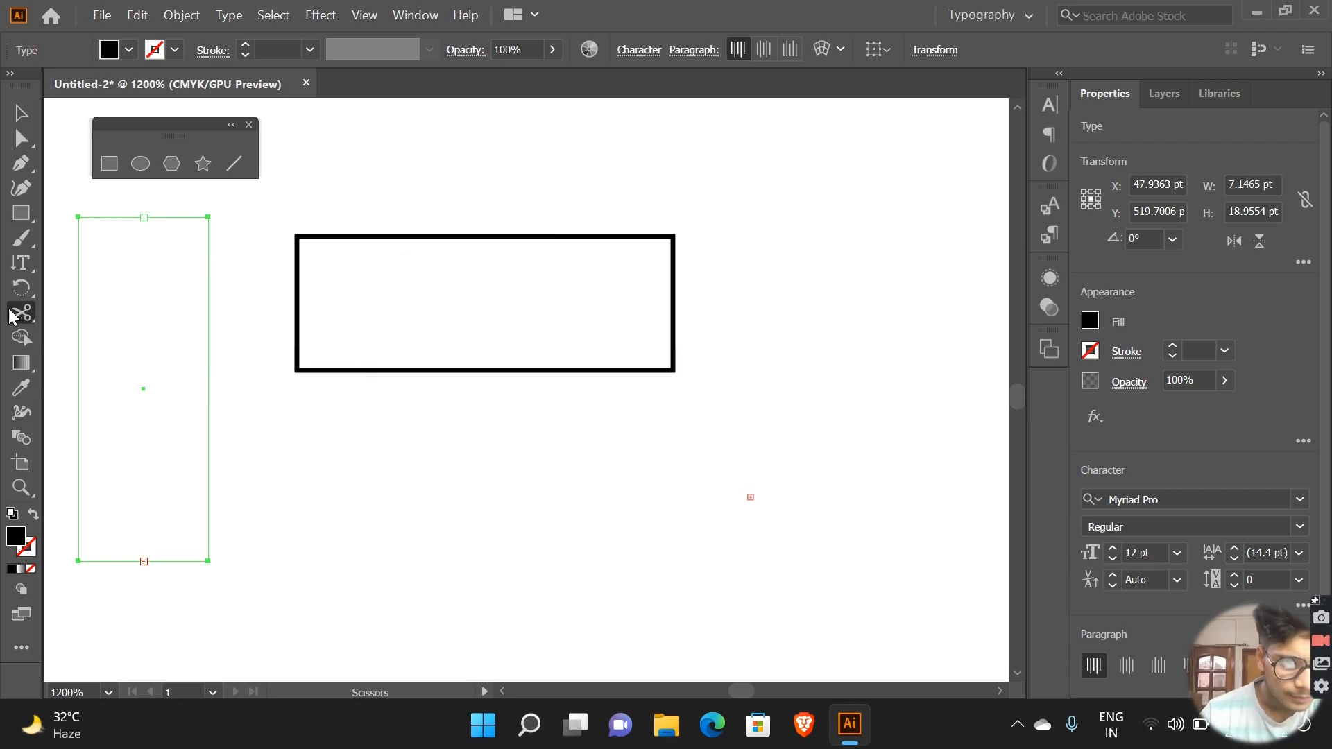
pyautogui.moveTo(12, 317); pyautogui.dragTo(119, 310)
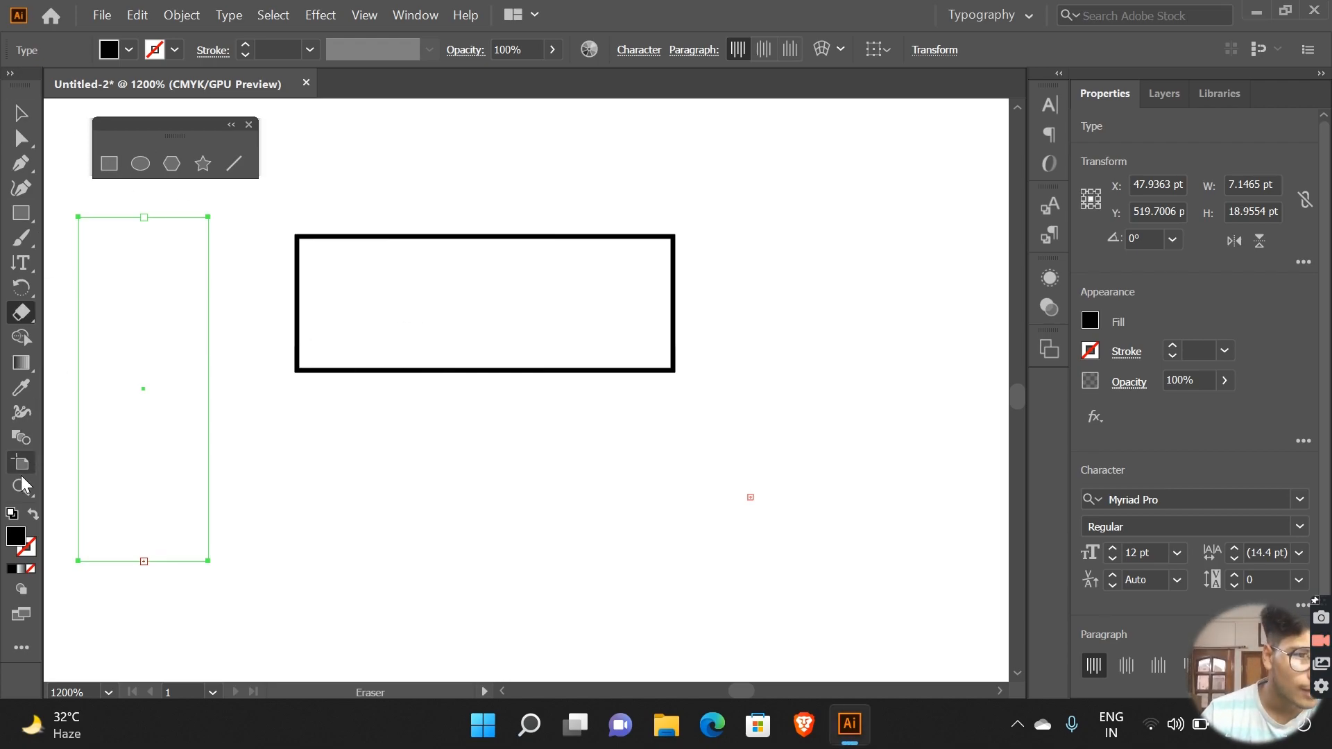
# Step: Draw a vertical text frame about 30 by 9 pt below the rectangle, and replace its placeholder text with "a"
pyautogui.click(21, 261)
pyautogui.moveTo(325, 398); pyautogui.dragTo(869, 563)
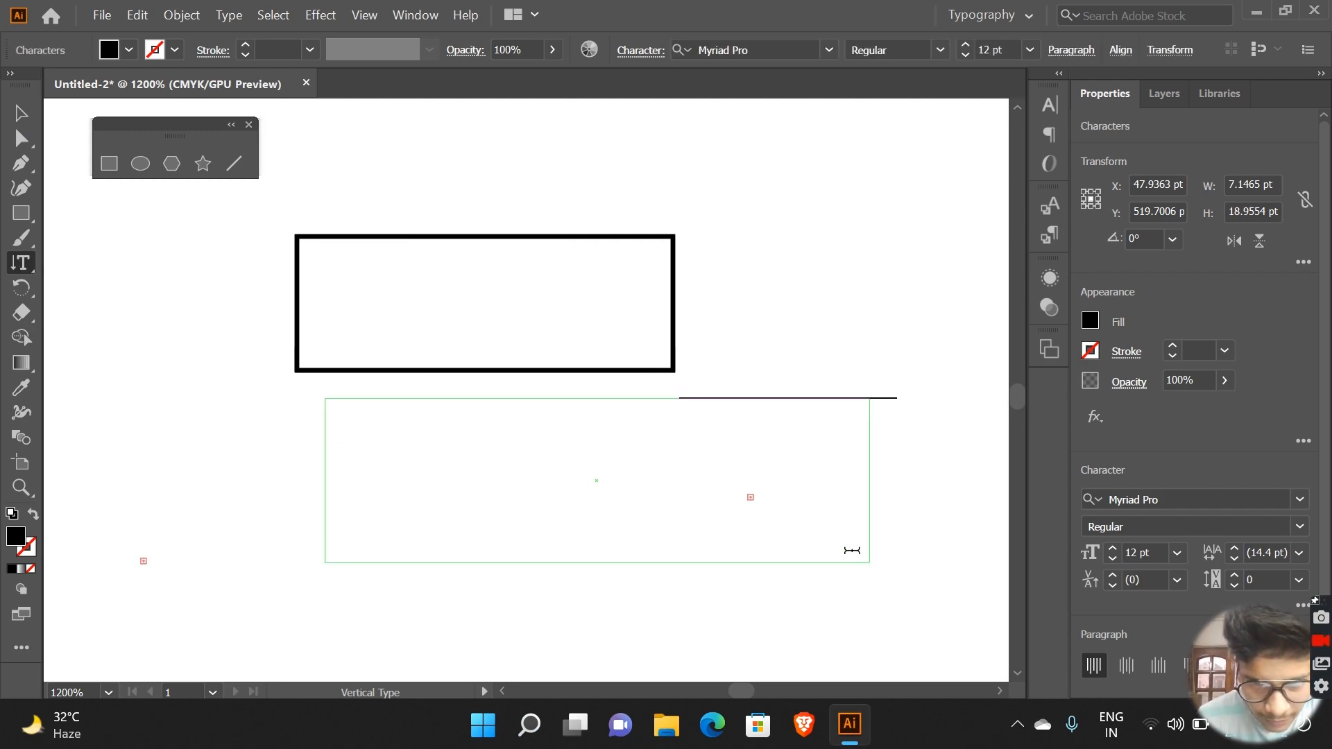
pyautogui.write('a')
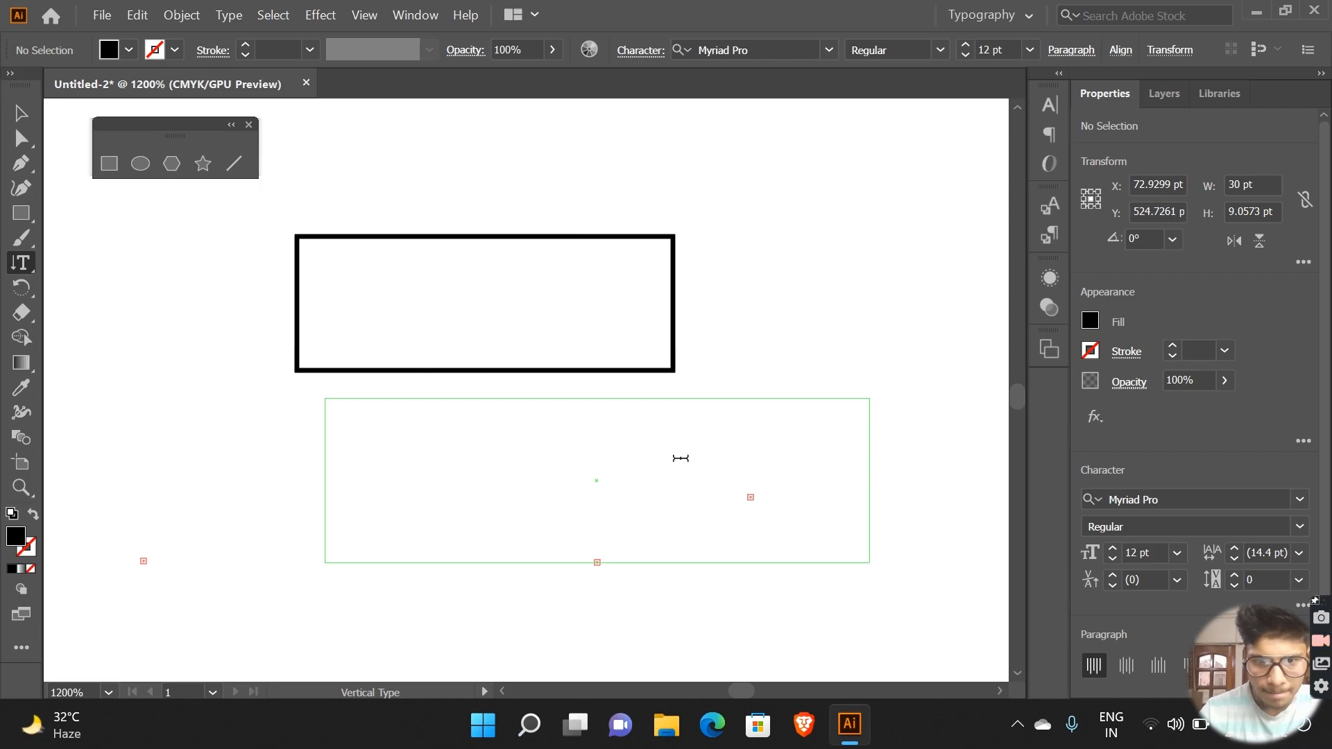
# Step: Draw a horizontal text frame about 23 by 9 pt below the rectangle's left side, and place the cursor at the end of its placeholder text
pyautogui.click(24, 265)
pyautogui.click(25, 265)
pyautogui.click(122, 264)
pyautogui.moveTo(101, 411); pyautogui.dragTo(531, 566)
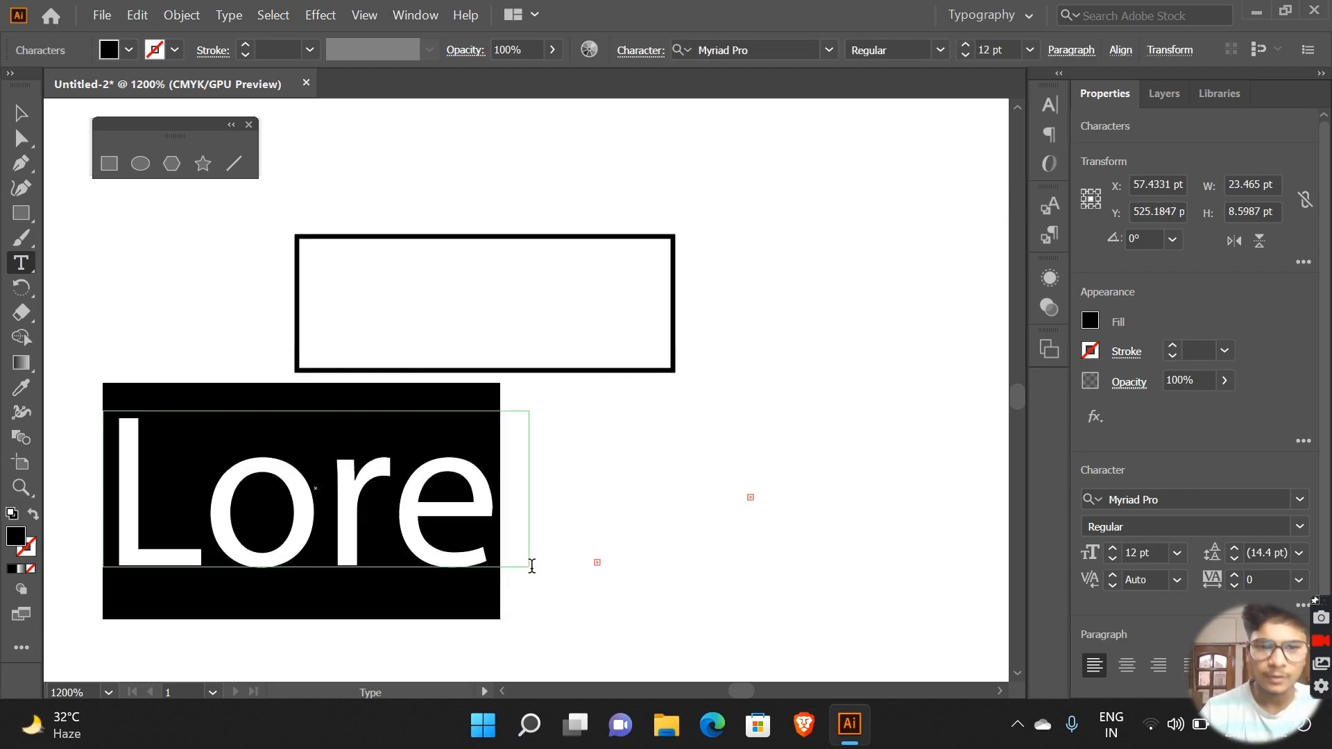
pyautogui.click(425, 512)
pyautogui.press('Right')
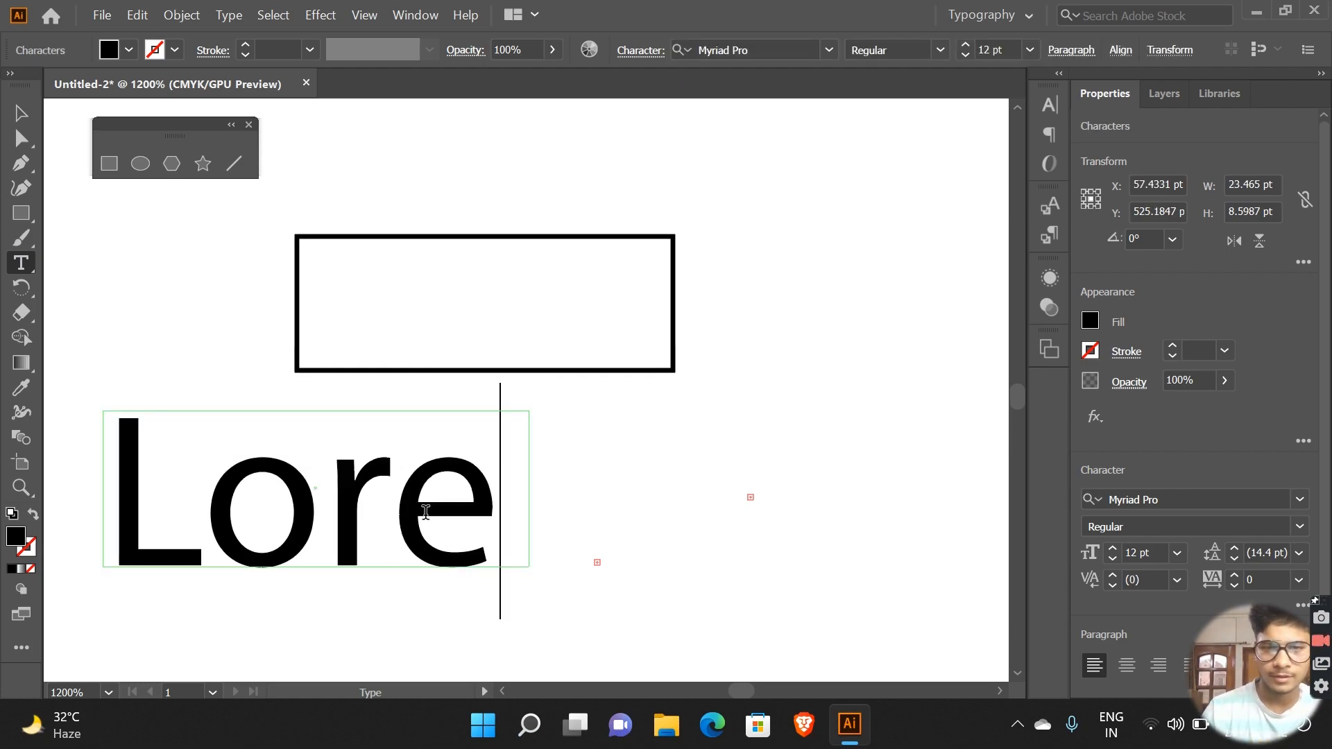
# Step: Replace the horizontal text frame's placeholder text with "Aara"
pyautogui.press('BackSpace')
pyautogui.press('BackSpace')
pyautogui.press('BackSpace')
pyautogui.press('BackSpace')
pyautogui.write('Aara')
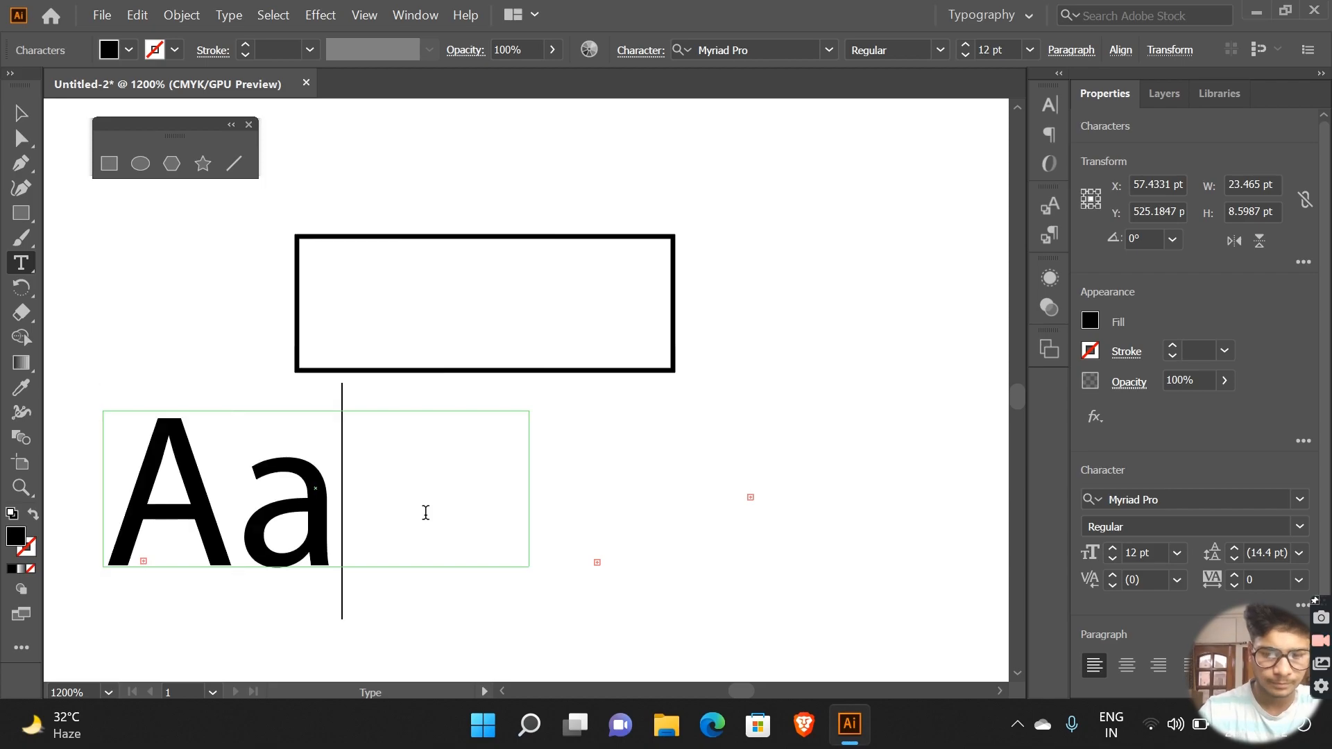
# Step: Clear all text from the horizontal text frame, leaving it empty
pyautogui.press('BackSpace')
pyautogui.write('-')
pyautogui.press('BackSpace')
pyautogui.write('a')
pyautogui.press('BackSpace')
pyautogui.press('BackSpace')
pyautogui.press('BackSpace')
pyautogui.press('BackSpace')
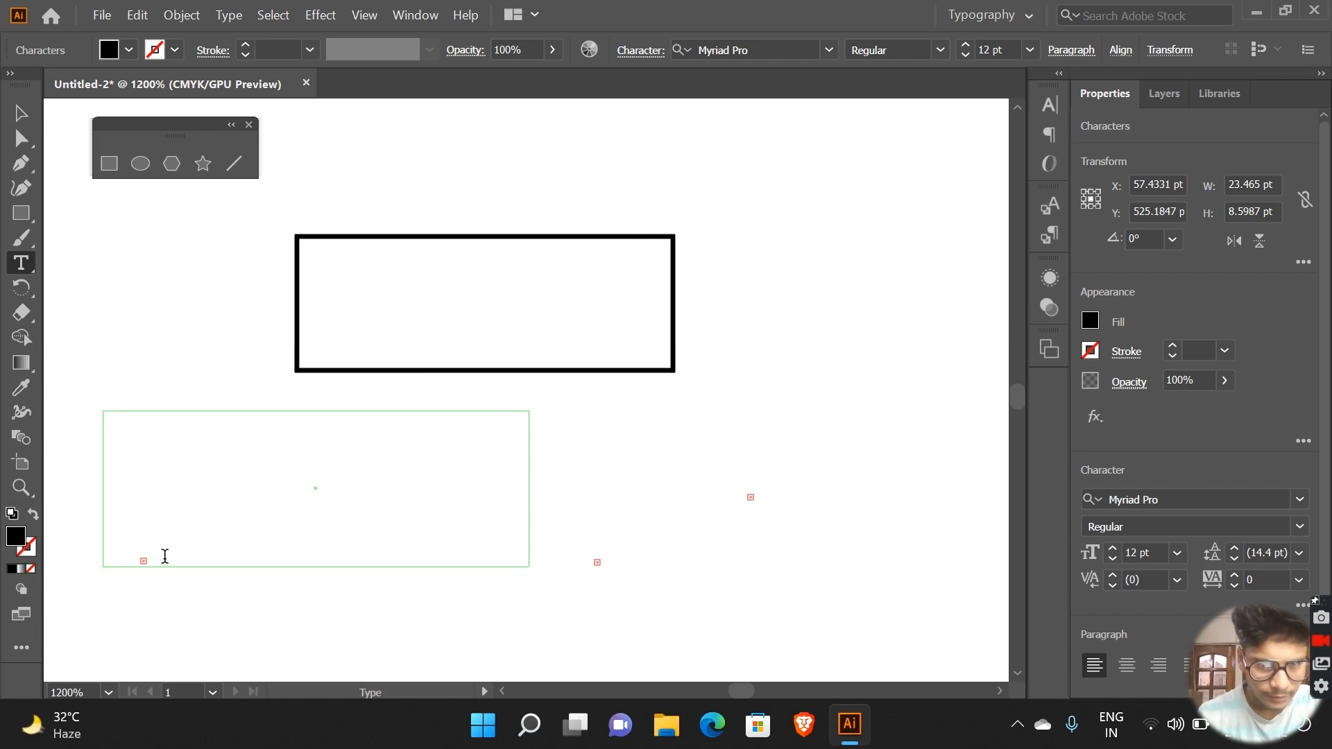
# Step: Switch through the Type on a Path tool to the Vertical Type tool, and draw a text frame about 10 by 26 pt beside the rectangle
pyautogui.click(34, 273)
pyautogui.click(157, 288)
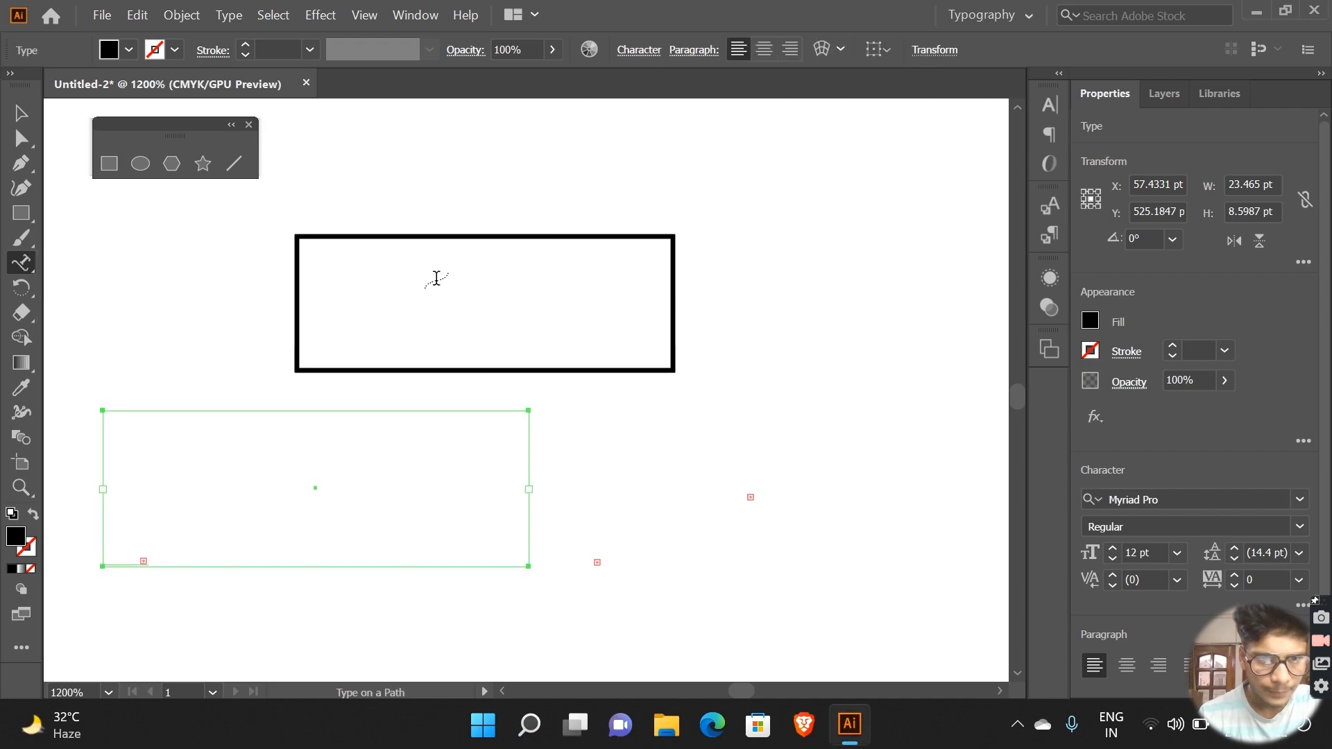
pyautogui.click(23, 270)
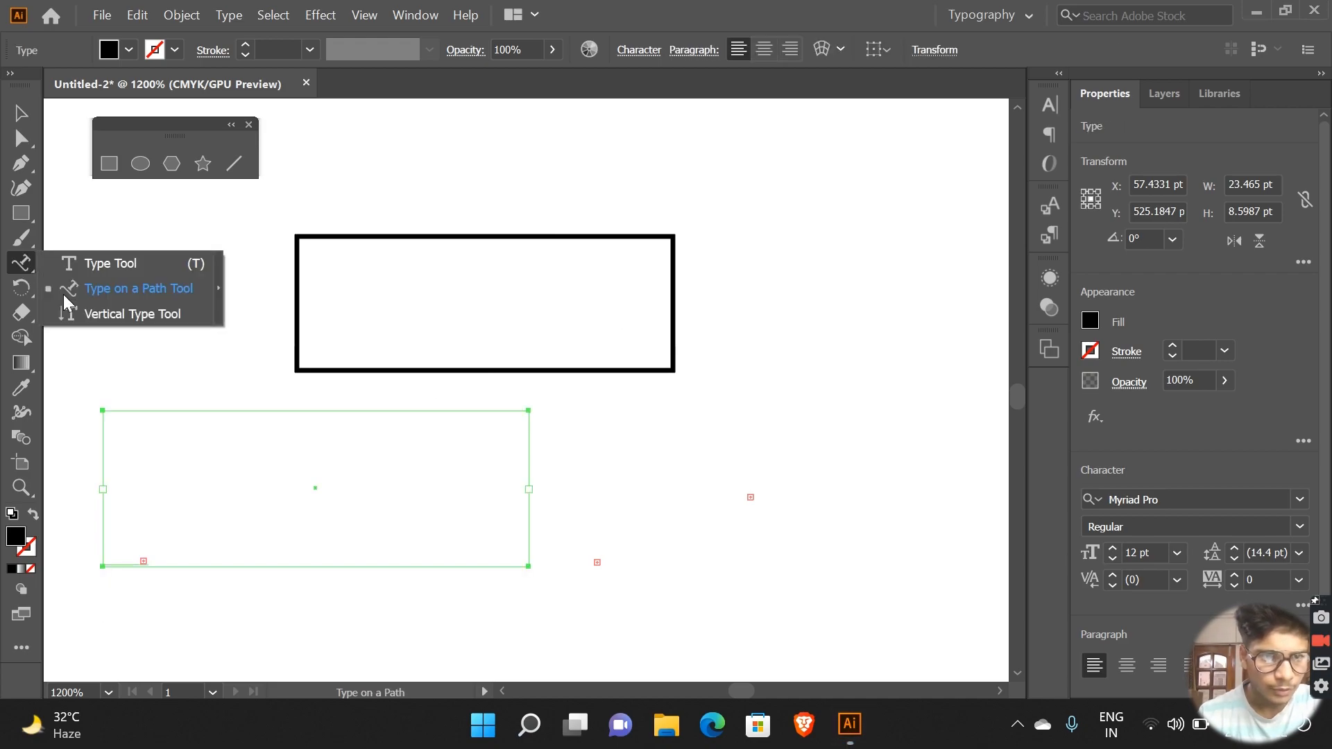
pyautogui.click(99, 310)
pyautogui.moveTo(765, 142); pyautogui.dragTo(948, 611)
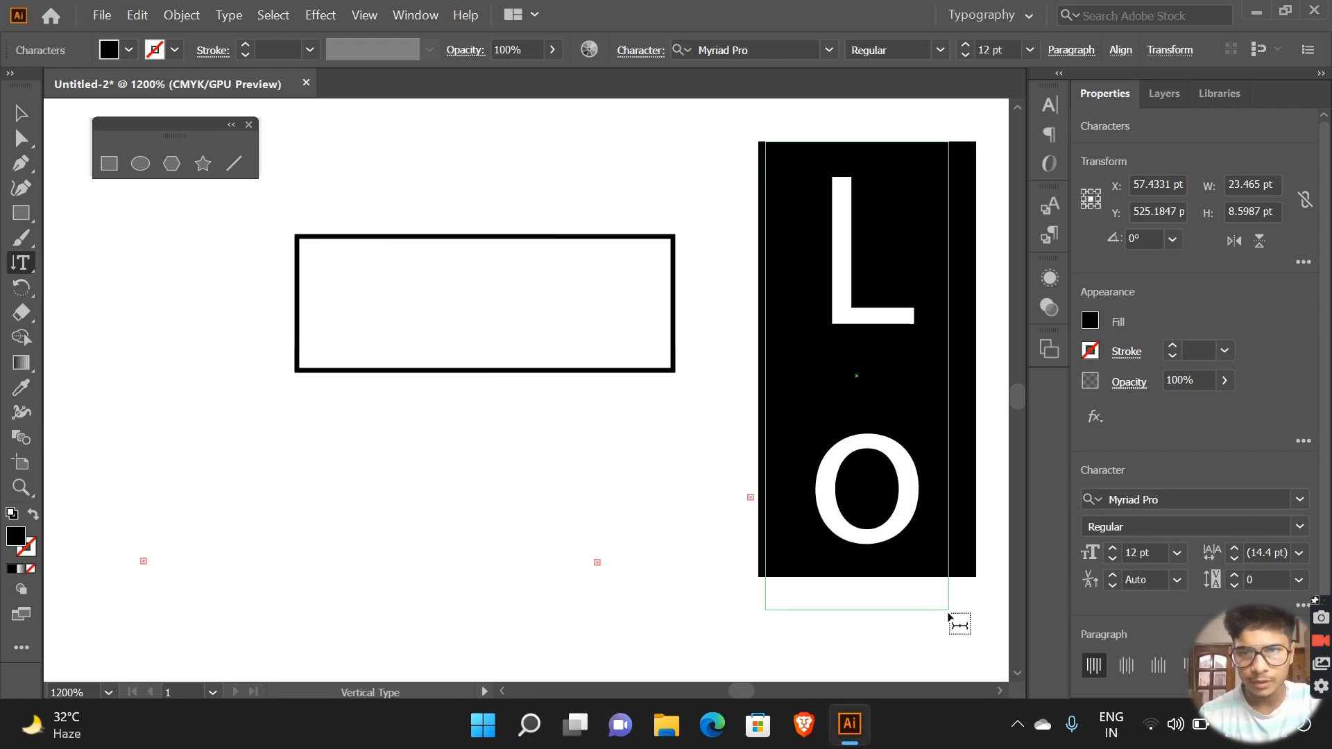
# Step: Clear the tall frame's placeholder text, enter "L", and undo back to before the frame was drawn
pyautogui.click(872, 556)
pyautogui.hotkey('ctrl', 'a')
pyautogui.press('Delete')
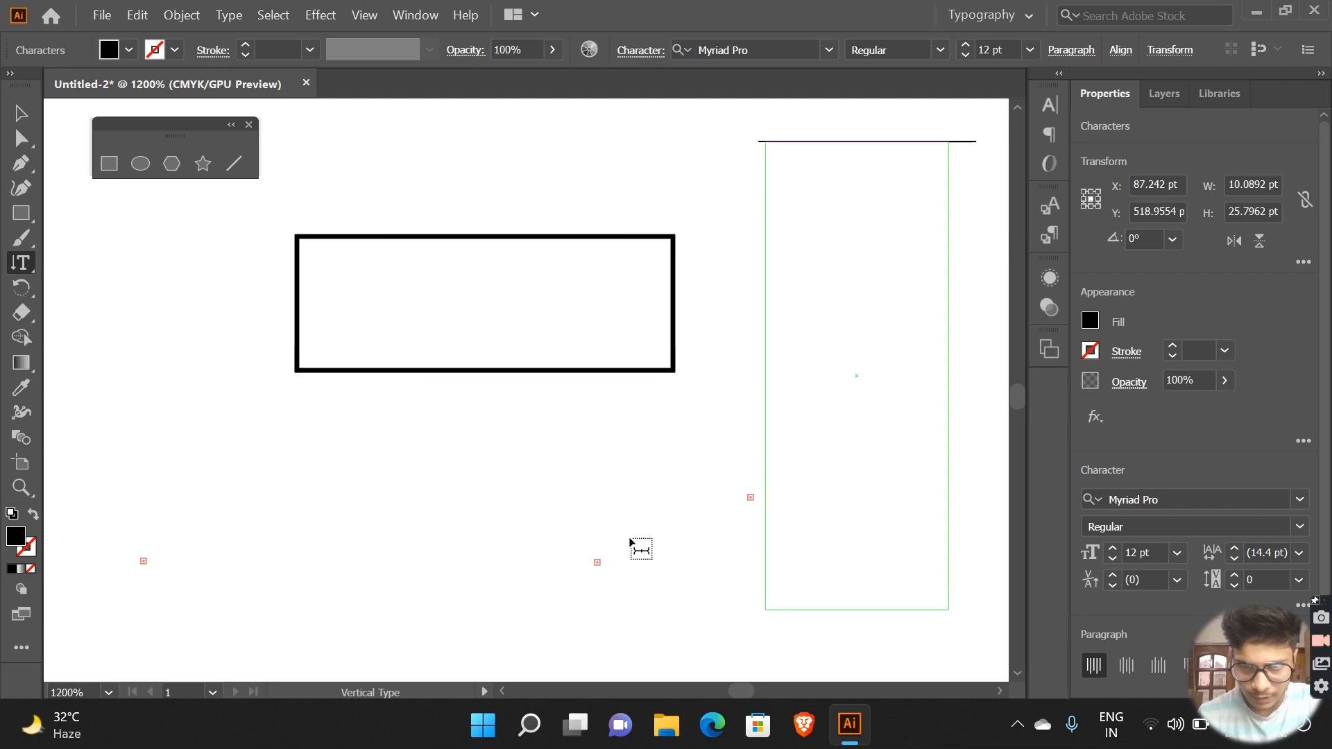
pyautogui.write('L')
pyautogui.hotkey('ctrl', 'z')
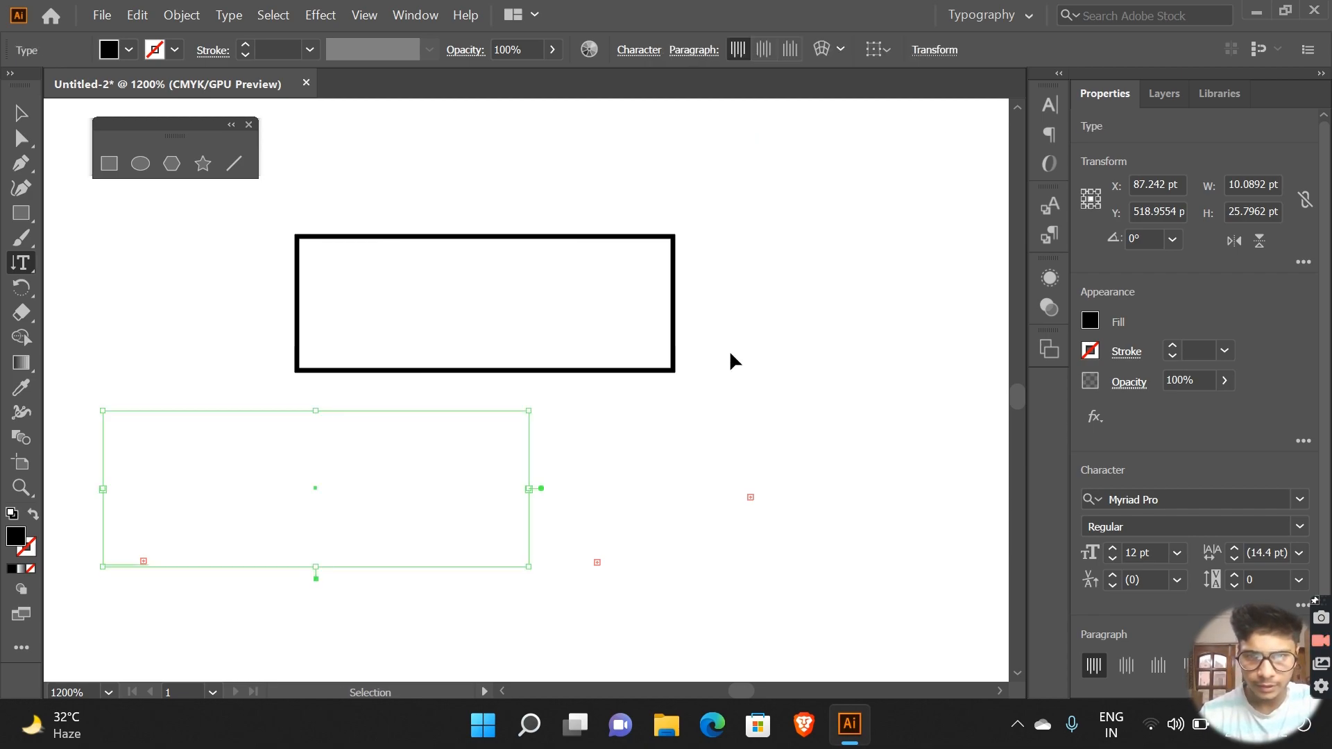
# Step: Draw two vertical text frames above the rectangle, a long narrow one and one about 6 by 15 pt, and activate the Rotate tool
pyautogui.moveTo(759, 233); pyautogui.dragTo(803, 8)
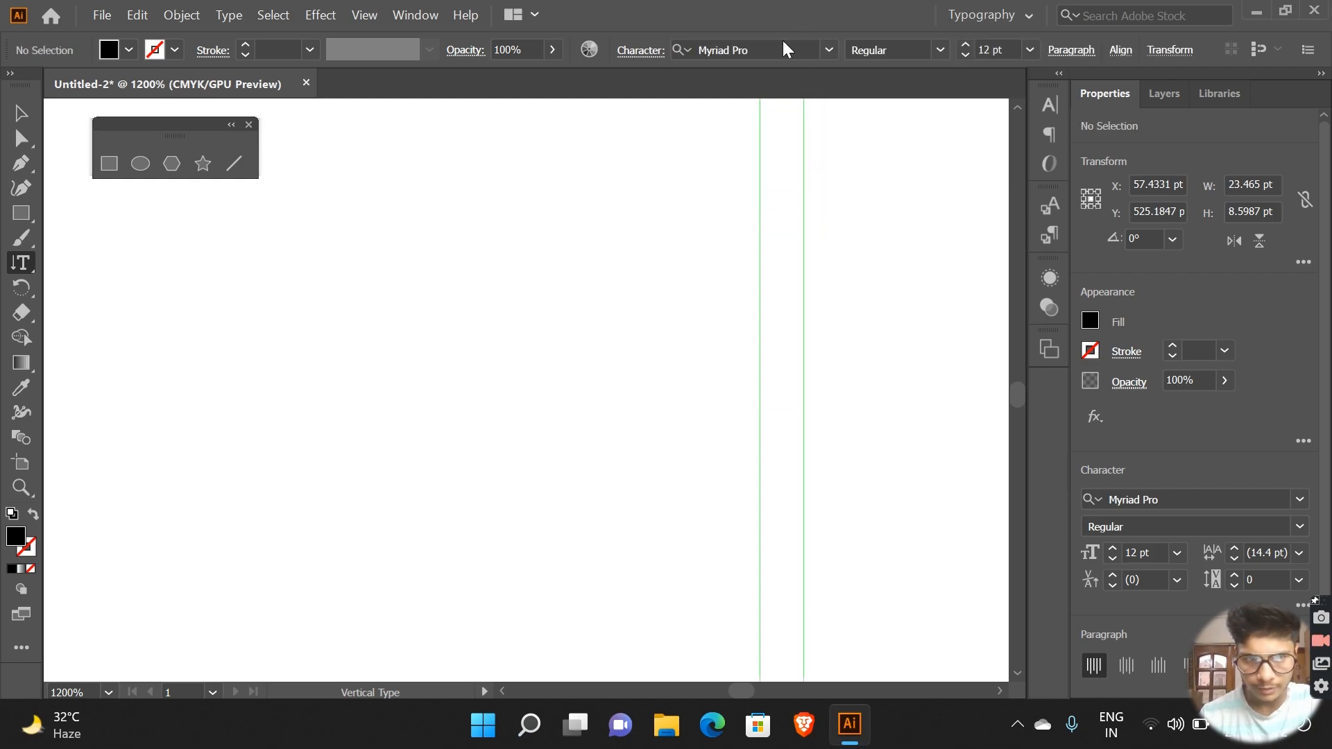
pyautogui.moveTo(572, 143); pyautogui.dragTo(684, 416)
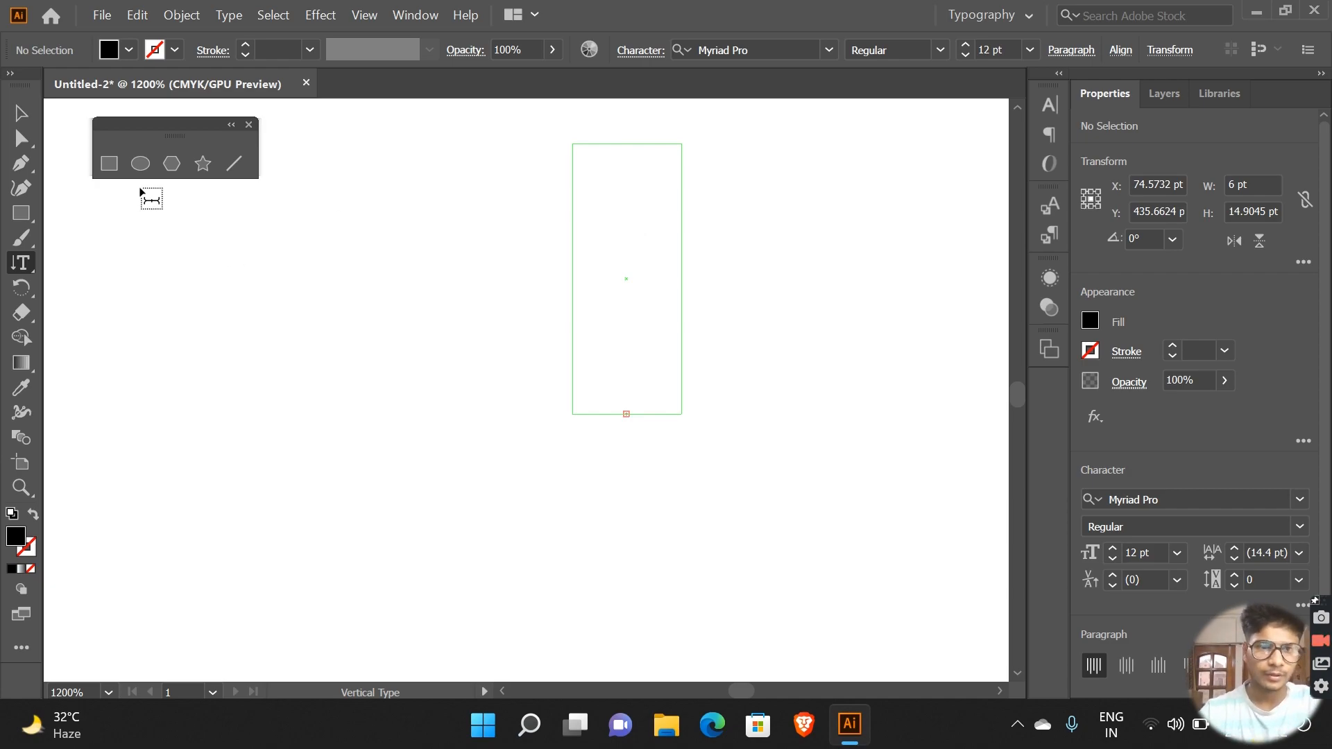
pyautogui.click(22, 287)
pyautogui.scroll(4, 371, 407)
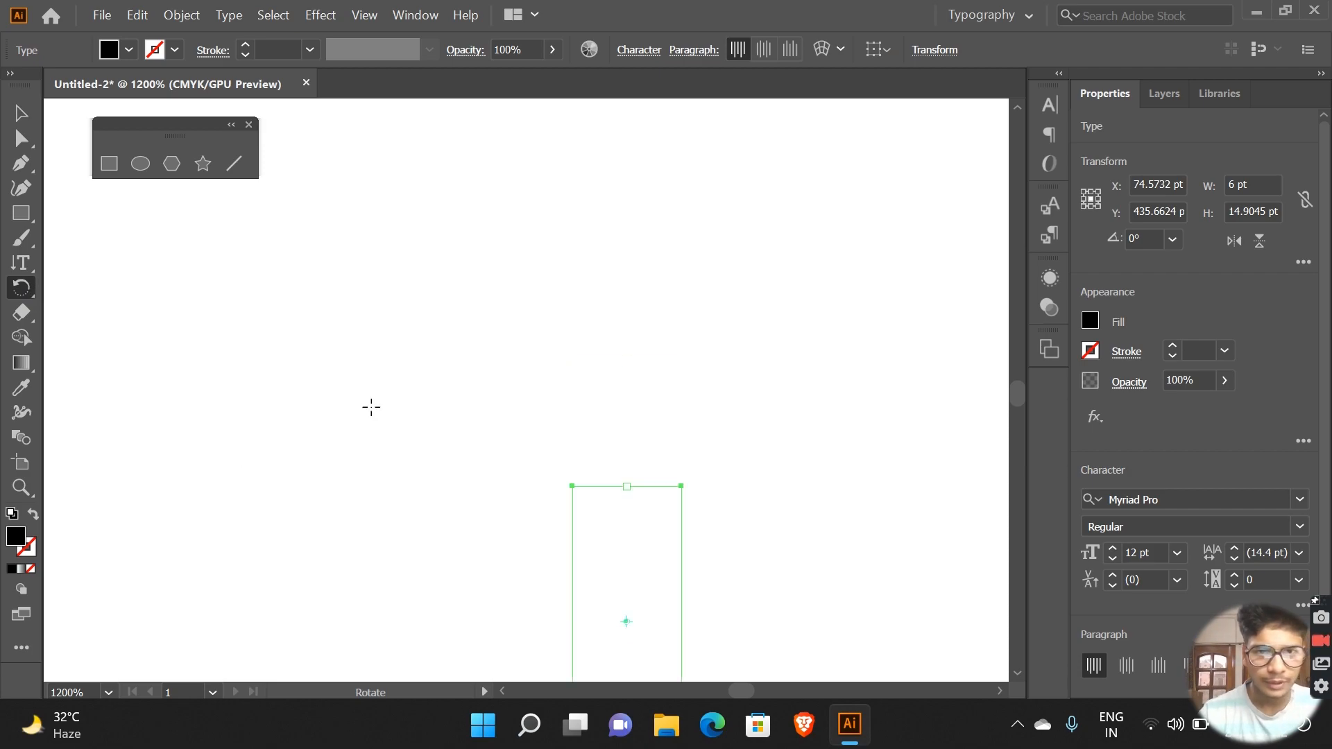
# Step: Draw a filled five-pointed star about 13 by 13 pt in the blank area, undoing the earlier attempts
pyautogui.click(203, 164)
pyautogui.moveTo(302, 247); pyautogui.dragTo(455, 434)
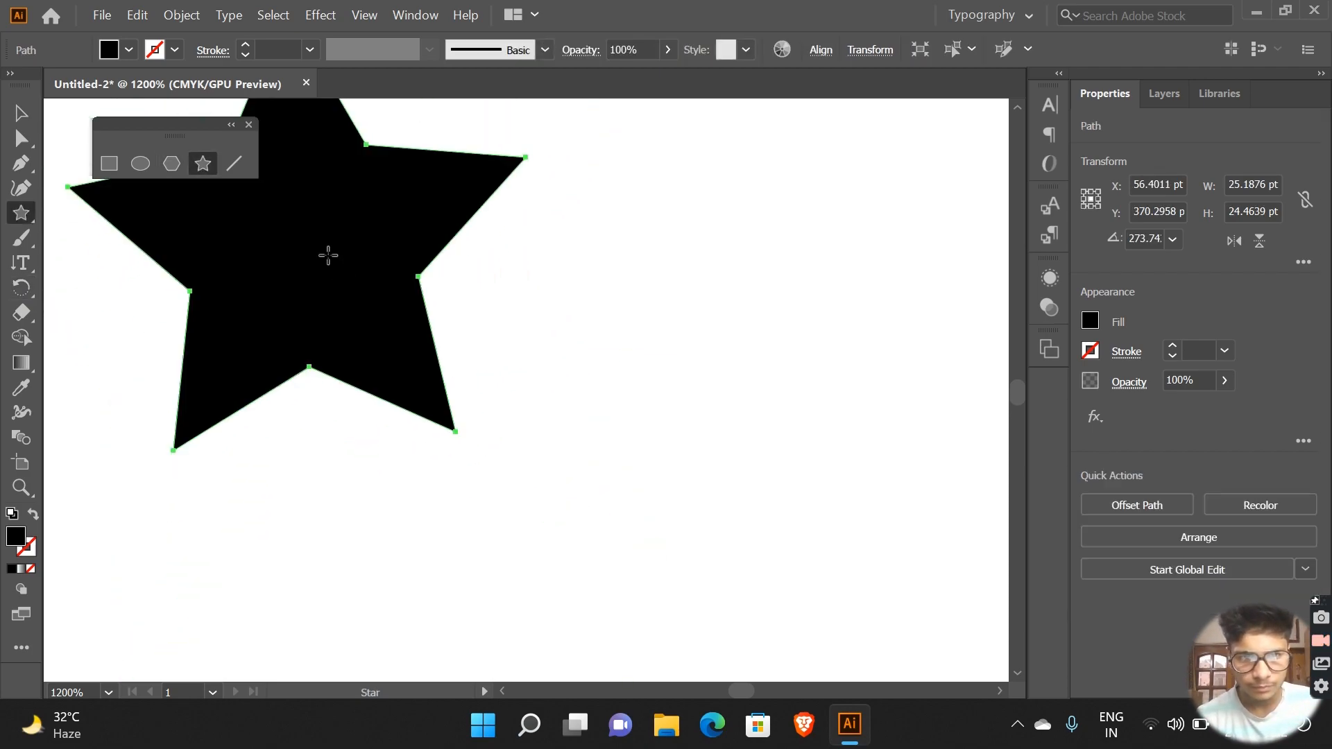
pyautogui.moveTo(326, 256); pyautogui.dragTo(505, 336)
pyautogui.hotkey('ctrl', 'z')
pyautogui.hotkey('ctrl', 'z')
pyautogui.moveTo(439, 292); pyautogui.dragTo(551, 351)
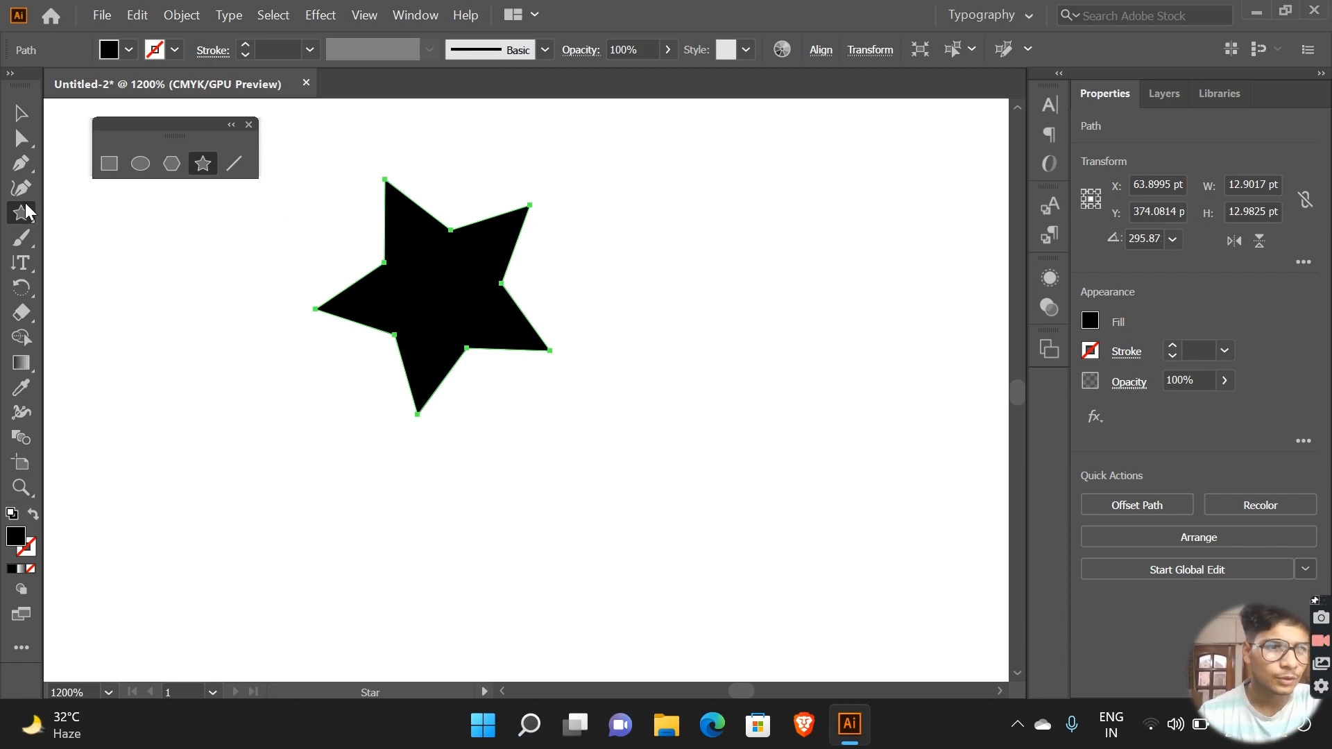
# Step: Rotate the star freehand around its centre until one tip points roughly upward
pyautogui.click(23, 288)
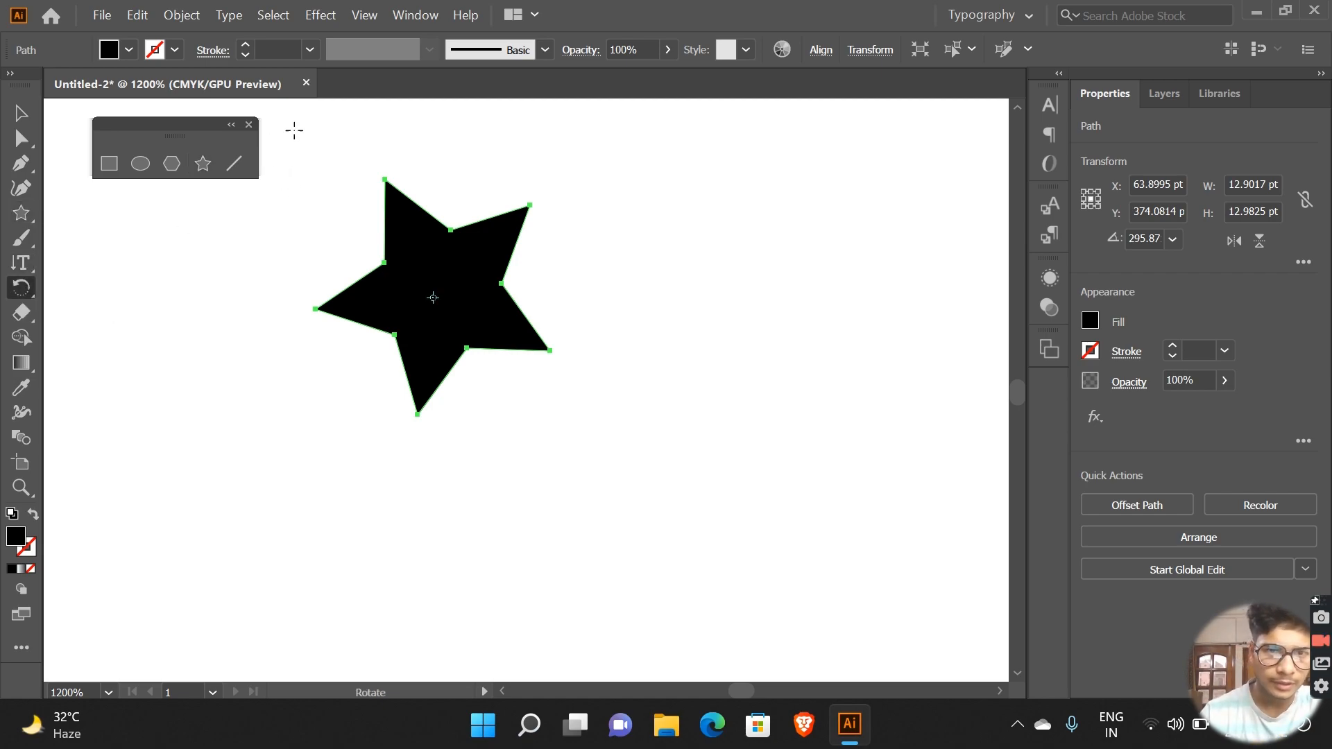
pyautogui.moveTo(314, 171); pyautogui.dragTo(505, 318)
pyautogui.moveTo(753, 412); pyautogui.dragTo(768, 473)
pyautogui.moveTo(460, 285); pyautogui.dragTo(478, 437)
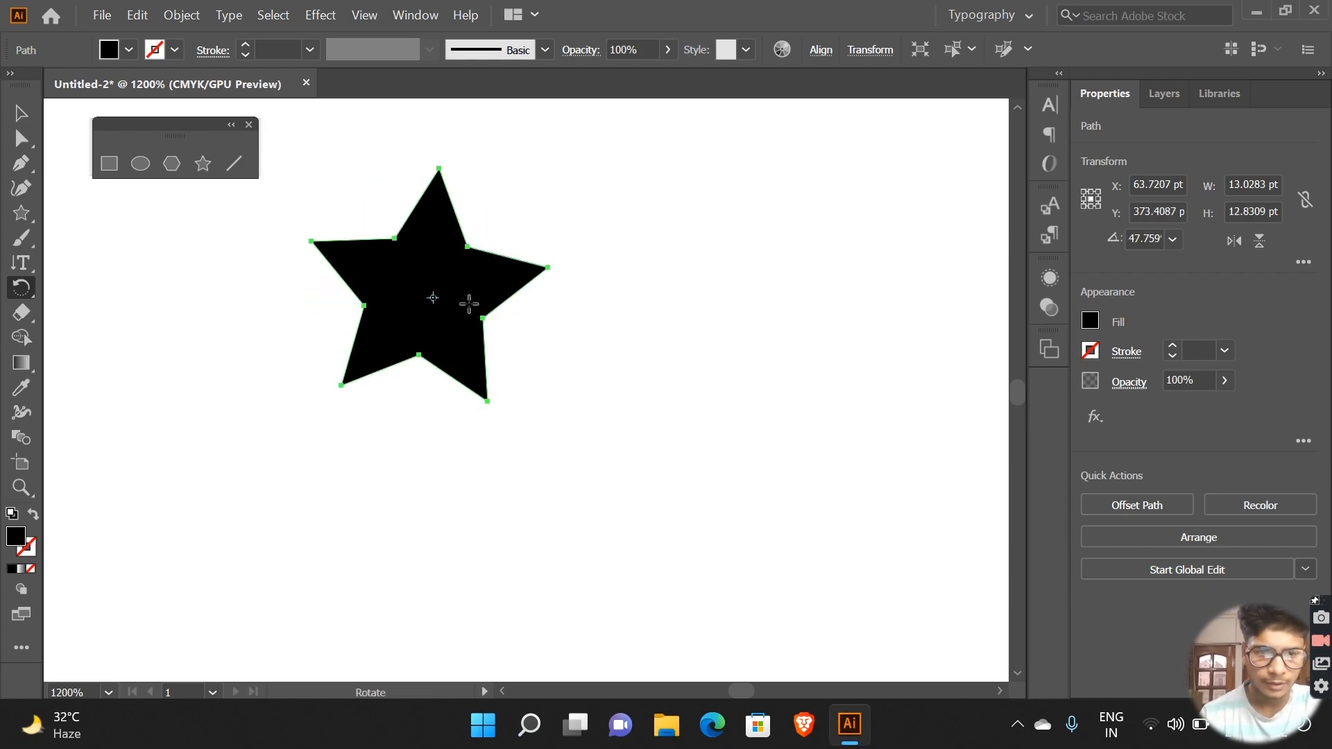
# Step: Dismiss the star's context options and place its rotation origin near the upper tip
pyautogui.hscroll(5, 468, 303)
pyautogui.hscroll(-7, 468, 302)
pyautogui.hscroll(5, 440, 291)
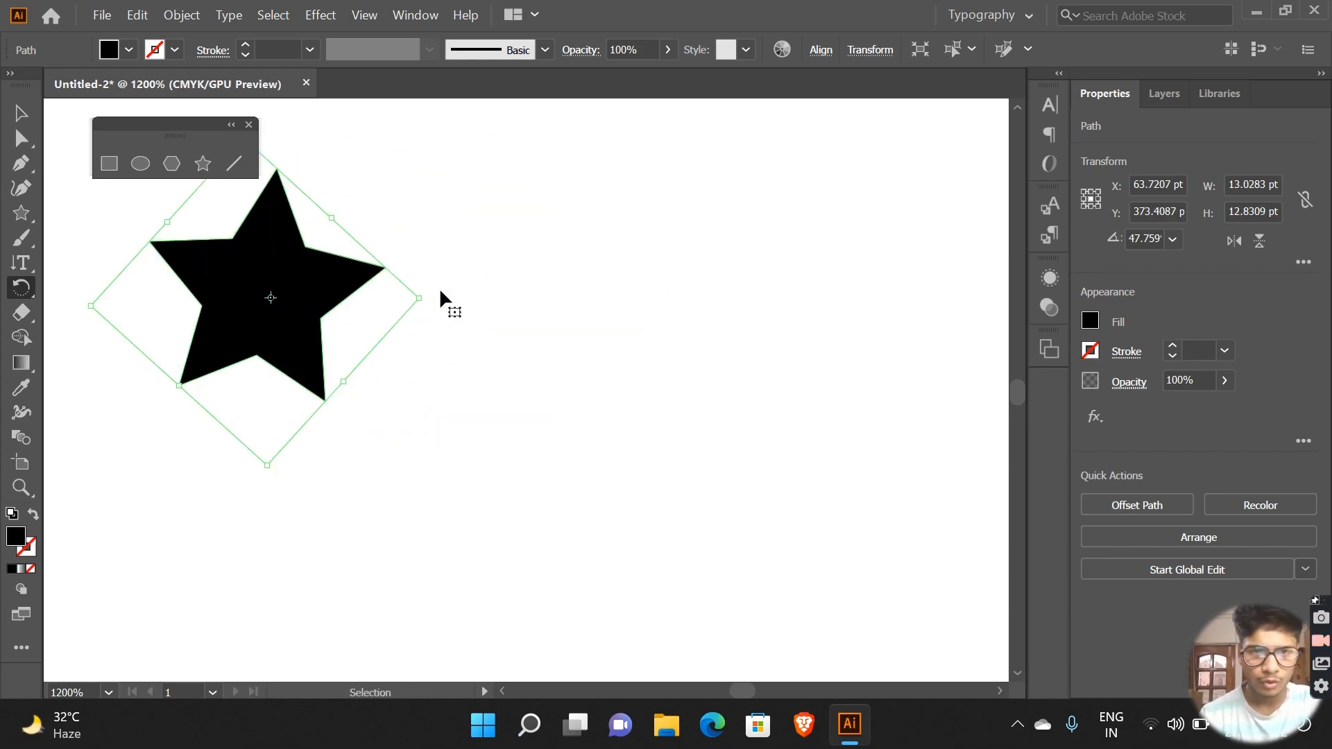
pyautogui.hscroll(-5, 439, 290)
pyautogui.rightClick(440, 291)
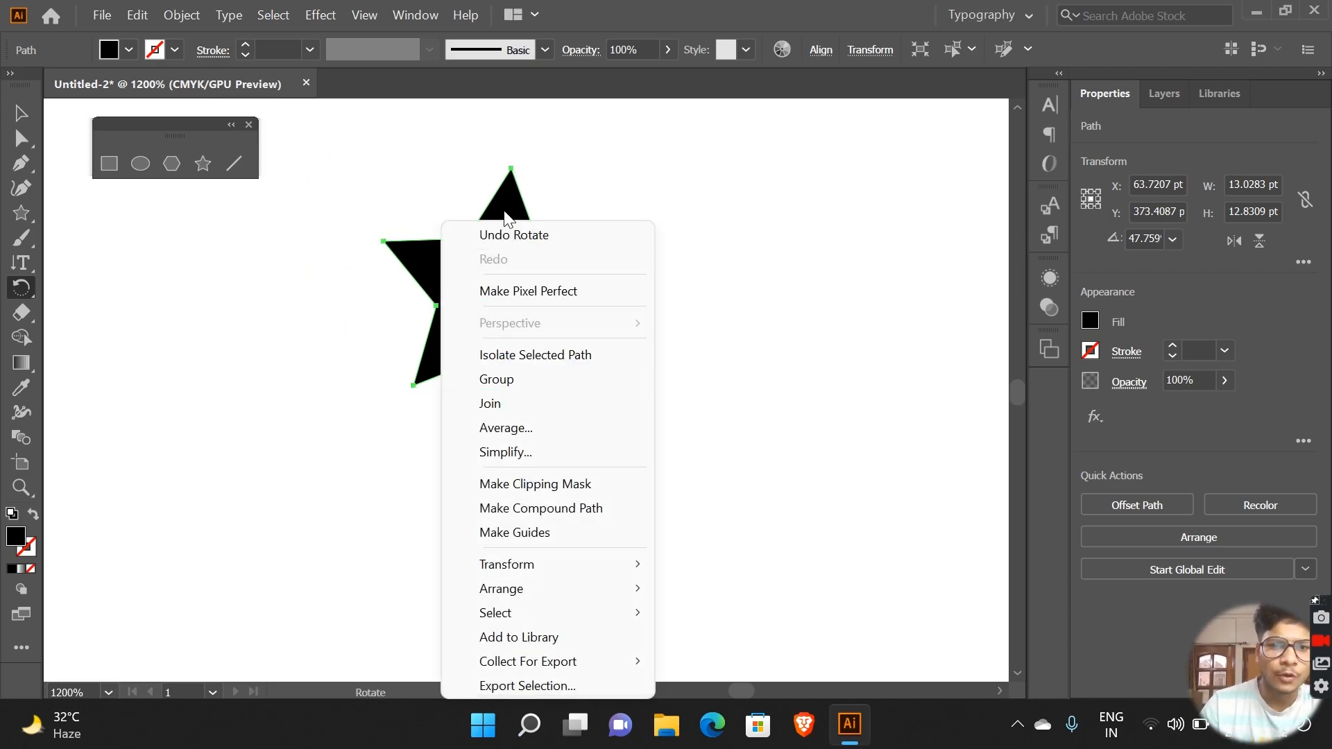
pyautogui.click(520, 197)
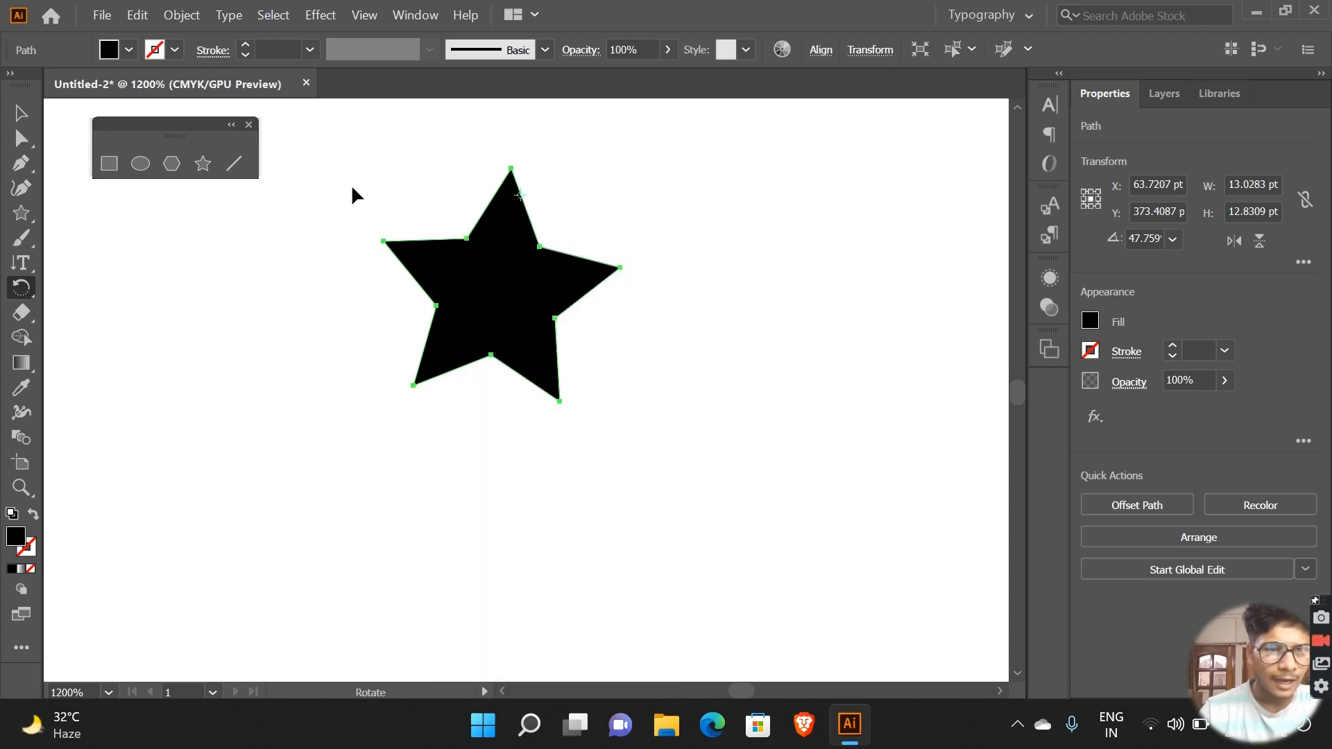
# Step: Draw straight line segments beside the star, ending with a nearly vertical one about 19 pt long
pyautogui.click(234, 161)
pyautogui.moveTo(208, 265)
pyautogui.mouseDown()
pyautogui.moveTo(329, 489)
pyautogui.moveTo(264, 506)
pyautogui.moveTo(351, 485)
pyautogui.moveTo(323, 498)
pyautogui.mouseUp()
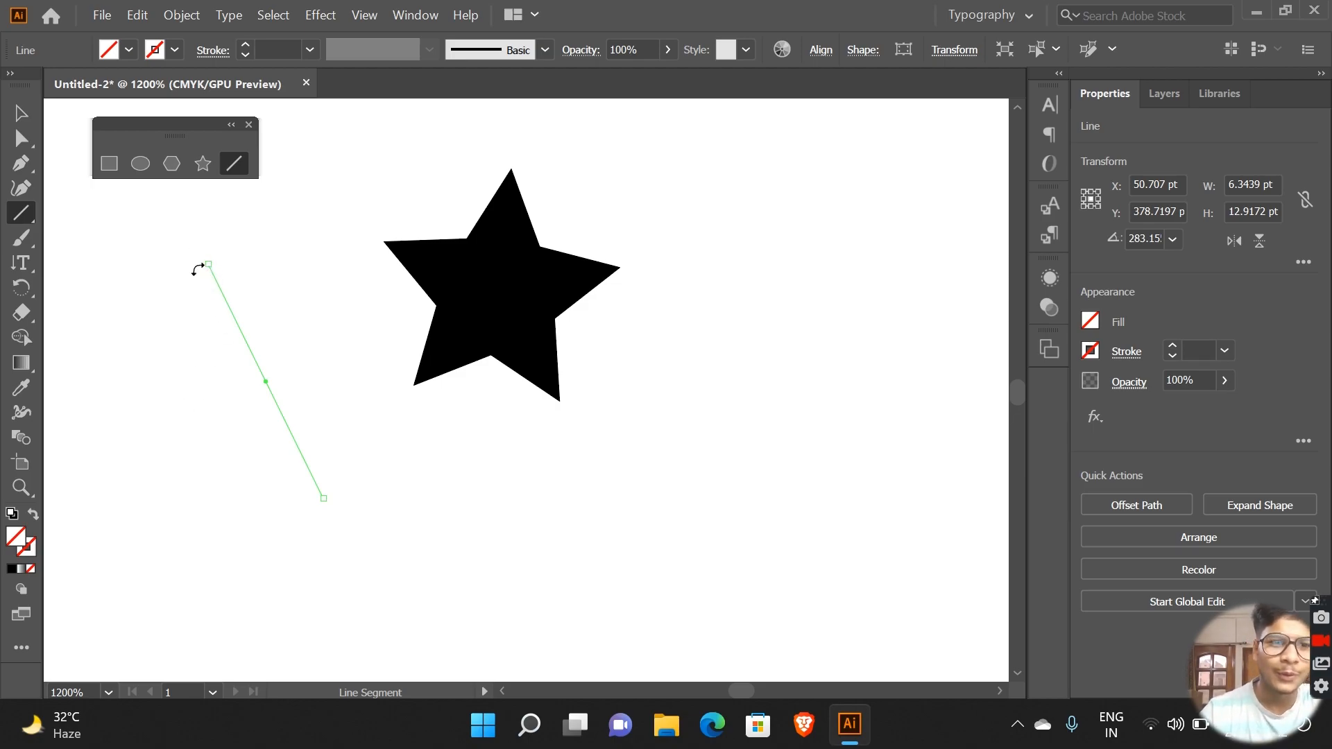
pyautogui.moveTo(199, 274); pyautogui.dragTo(265, 475)
pyautogui.moveTo(341, 198); pyautogui.dragTo(349, 537)
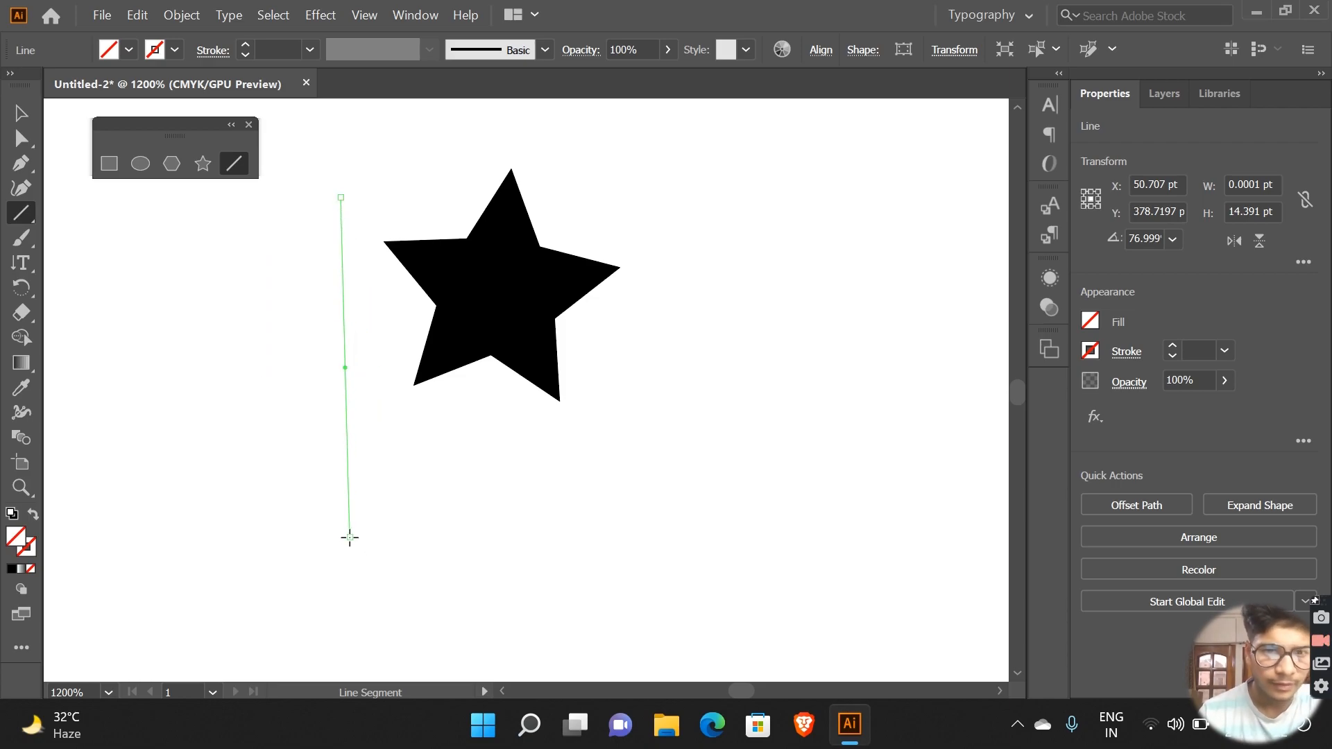
pyautogui.rightClick(323, 234)
pyautogui.click(274, 278)
pyautogui.click(274, 277)
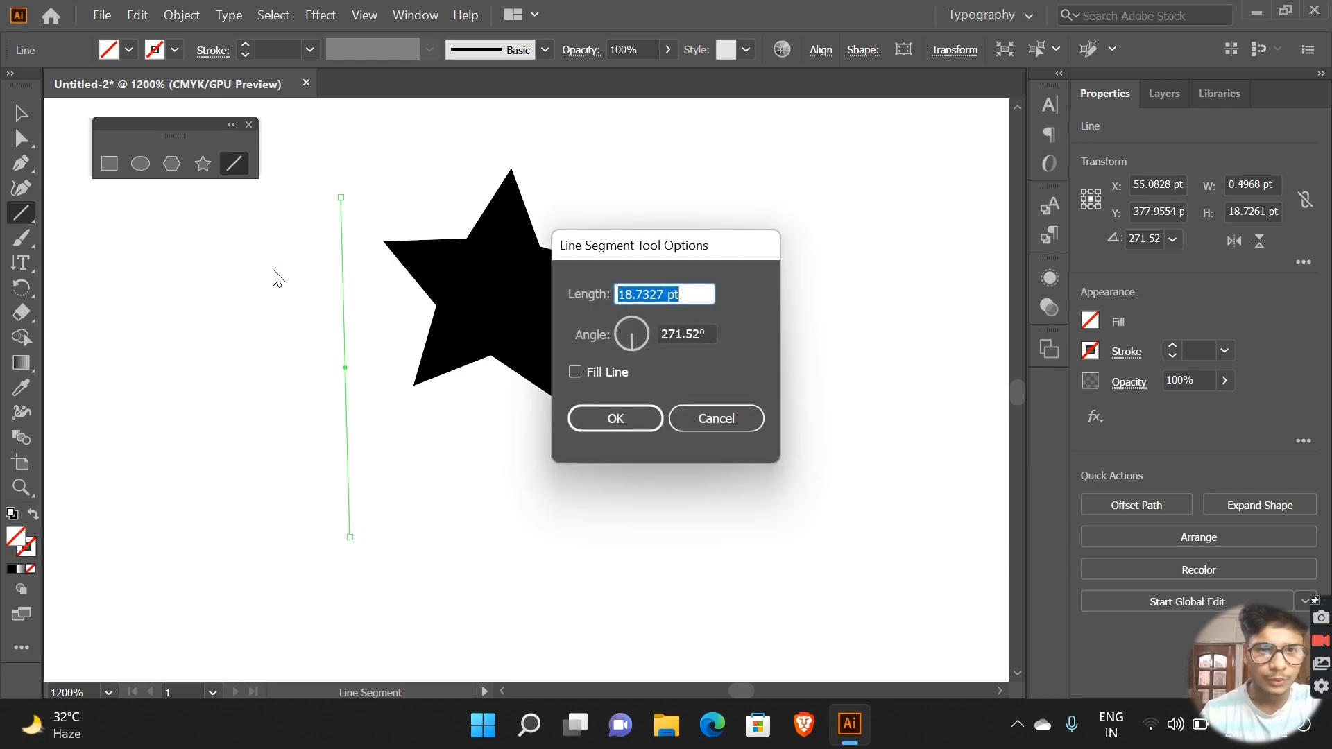
pyautogui.click(693, 414)
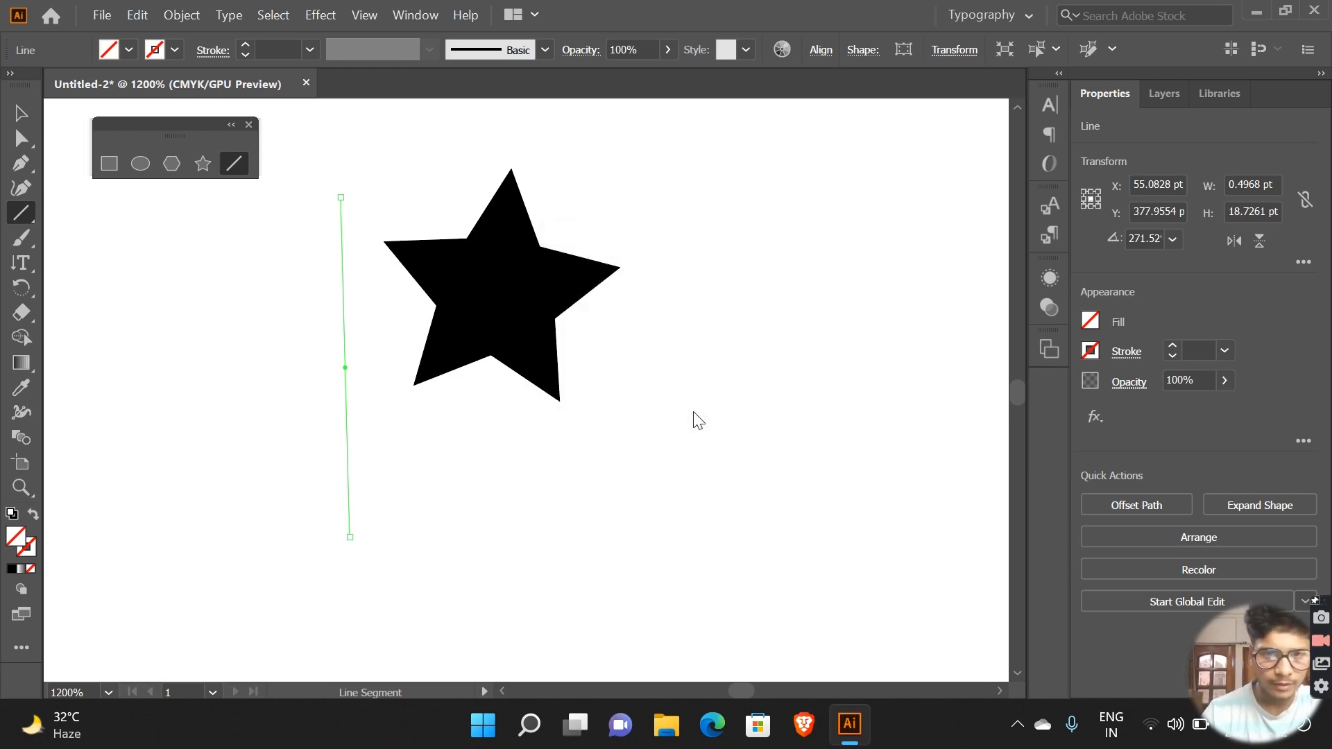
pyautogui.hotkey('ctrl', 's')
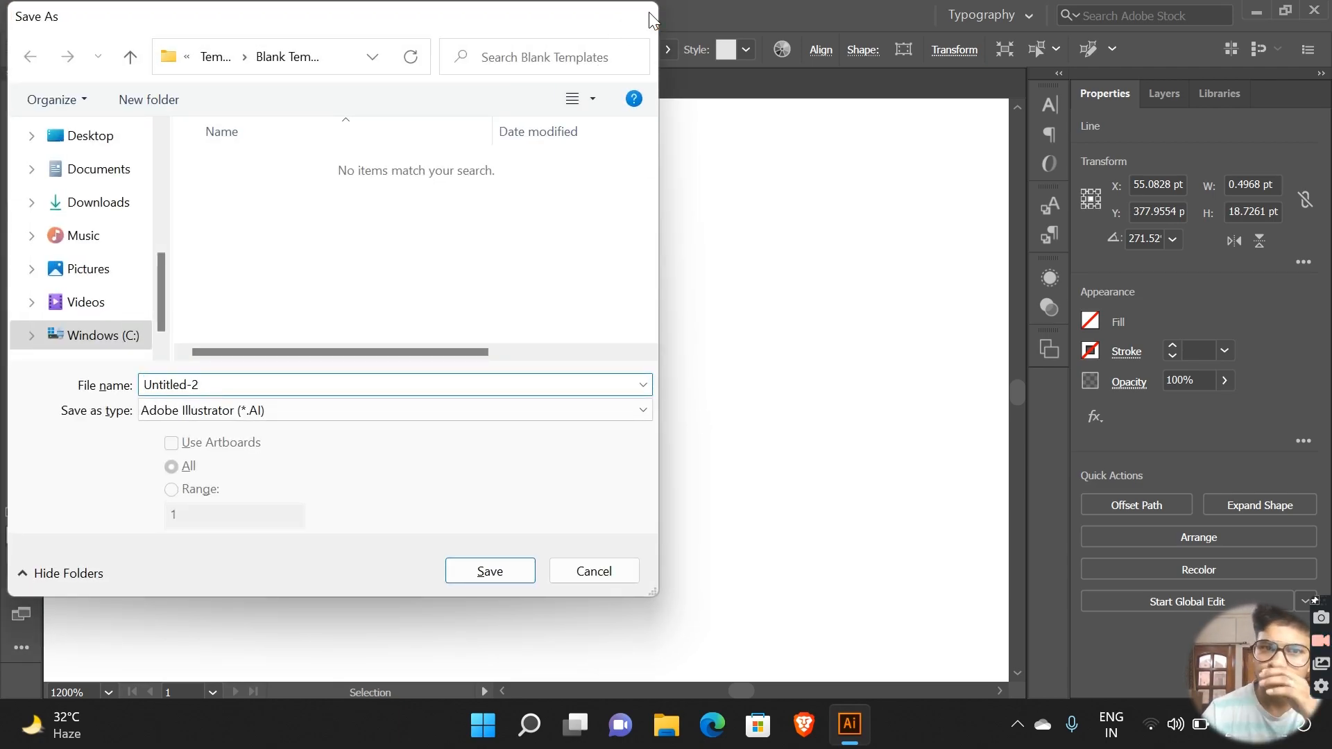
pyautogui.click(649, 14)
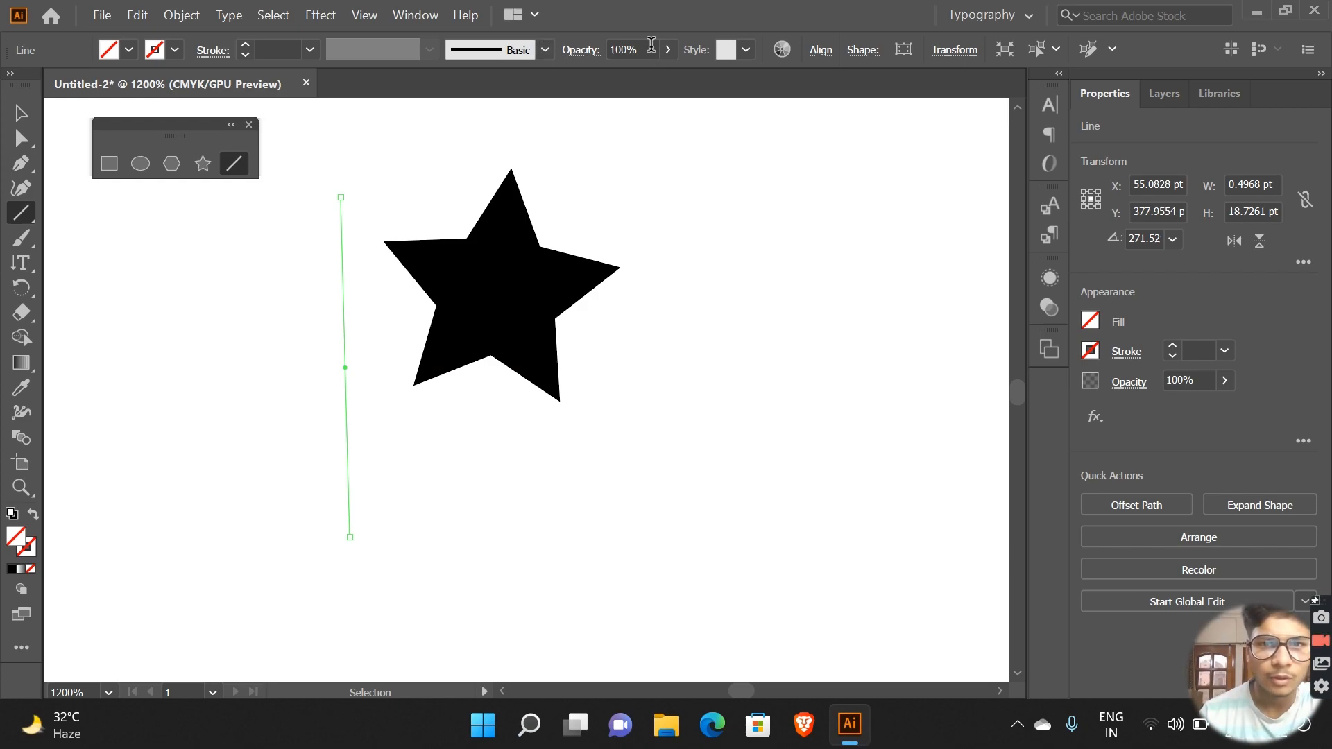
# Step: Set the nearly vertical line's stroke weight to 1 pt
pyautogui.click(243, 39)
pyautogui.click(244, 40)
pyautogui.click(244, 40)
pyautogui.click(244, 40)
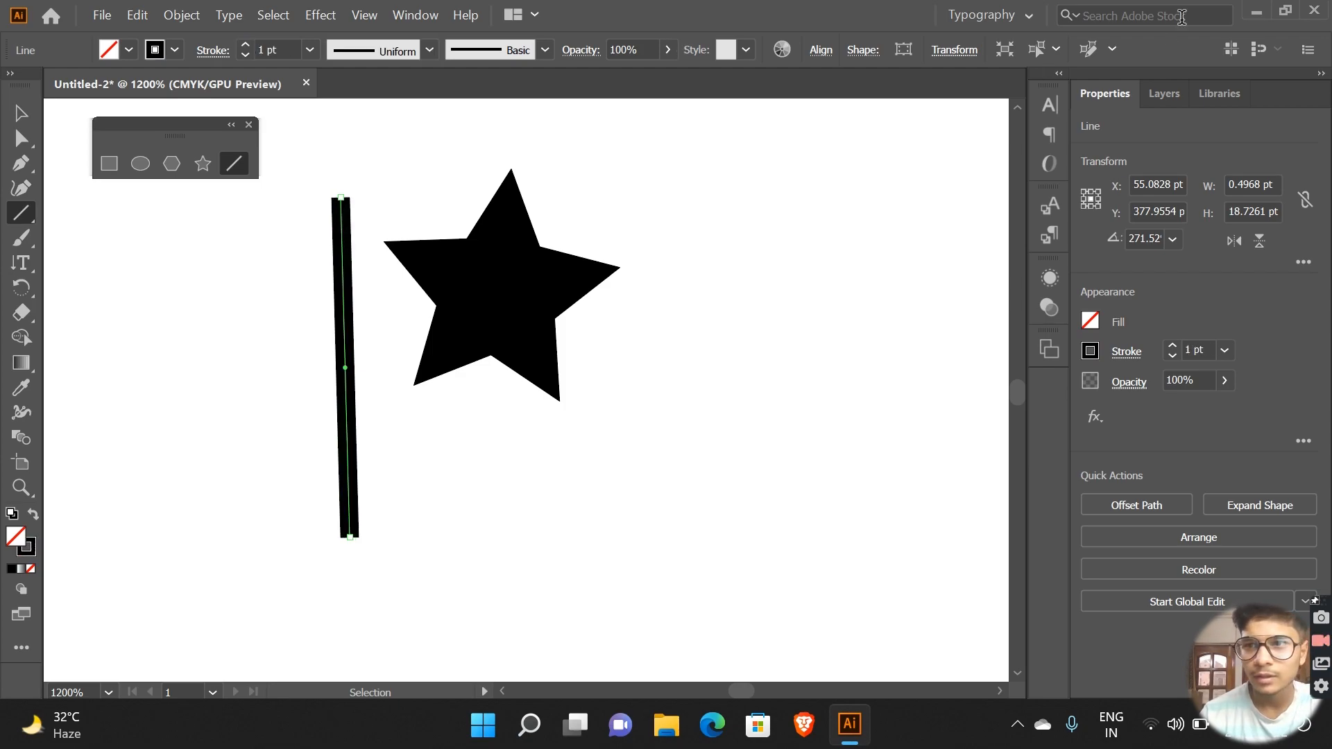
# Step: Try to make the stroked line pixel perfect, and cancel closing the document
pyautogui.click(1233, 47)
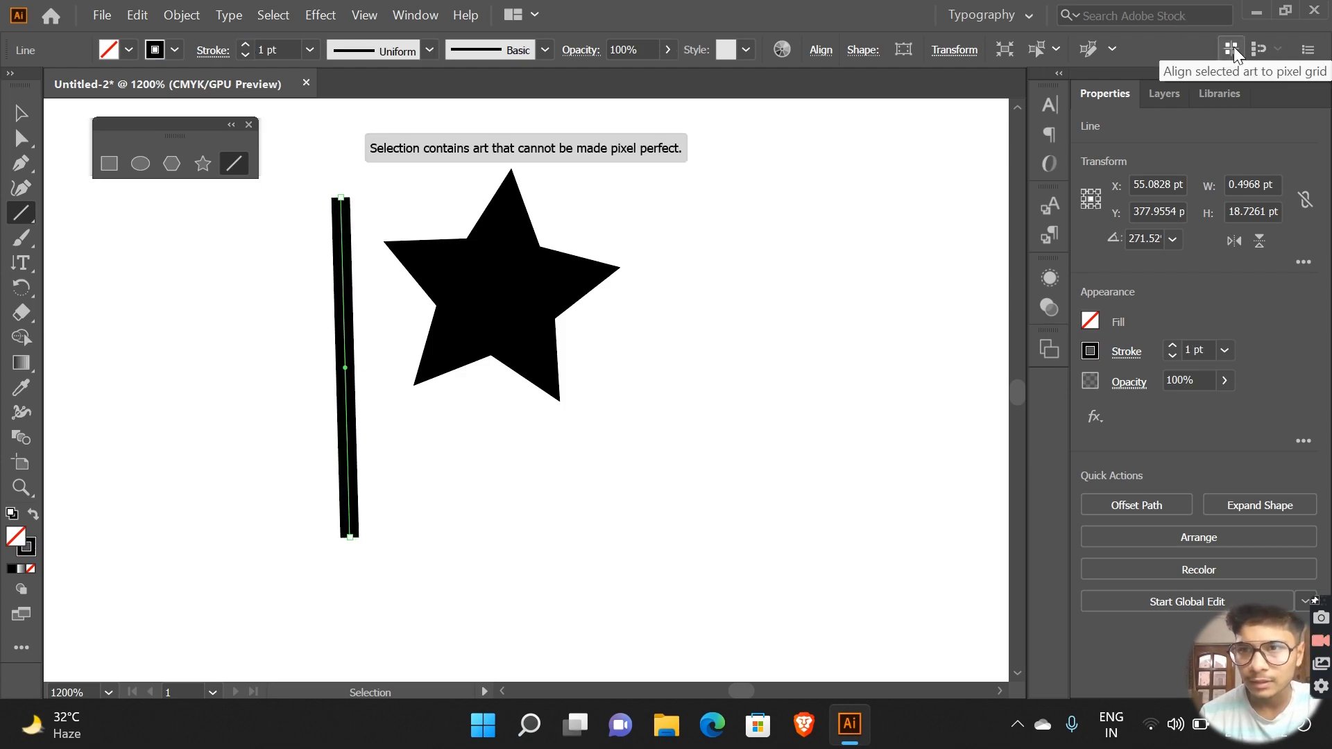
pyautogui.click(1109, 46)
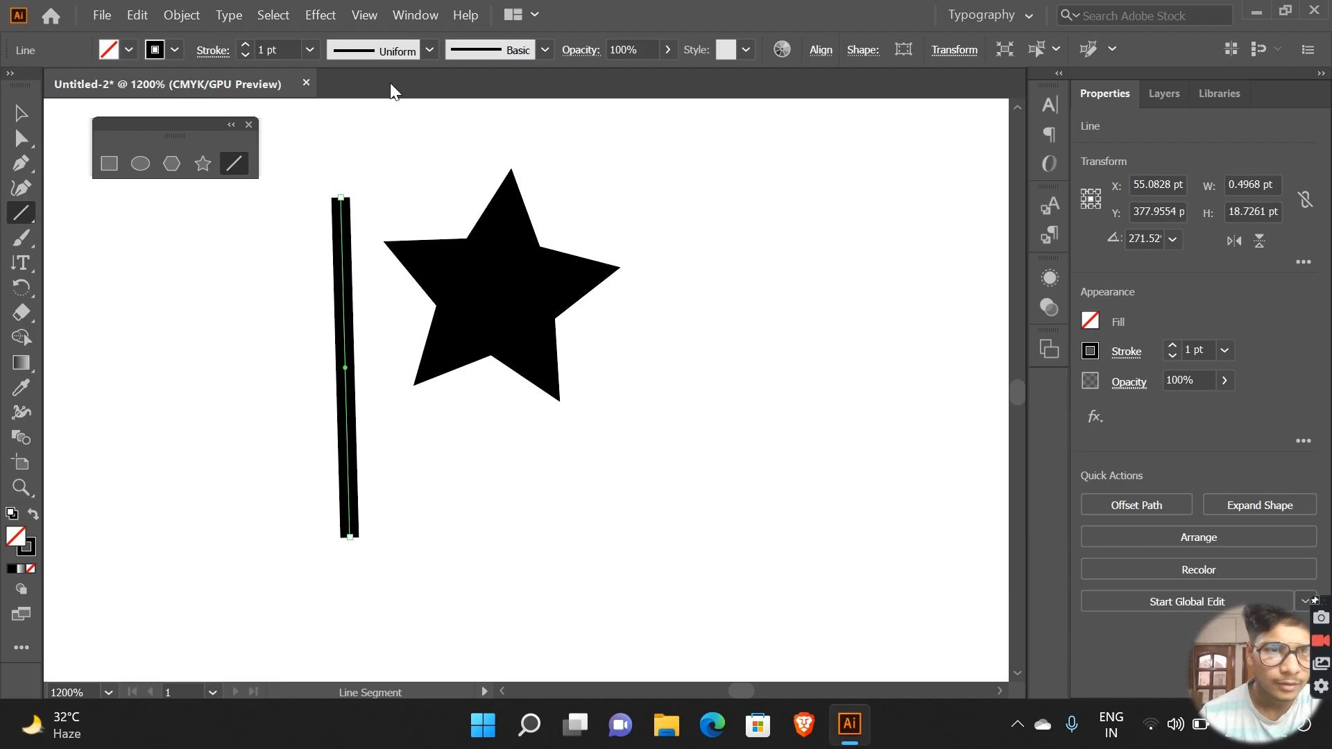
pyautogui.click(306, 80)
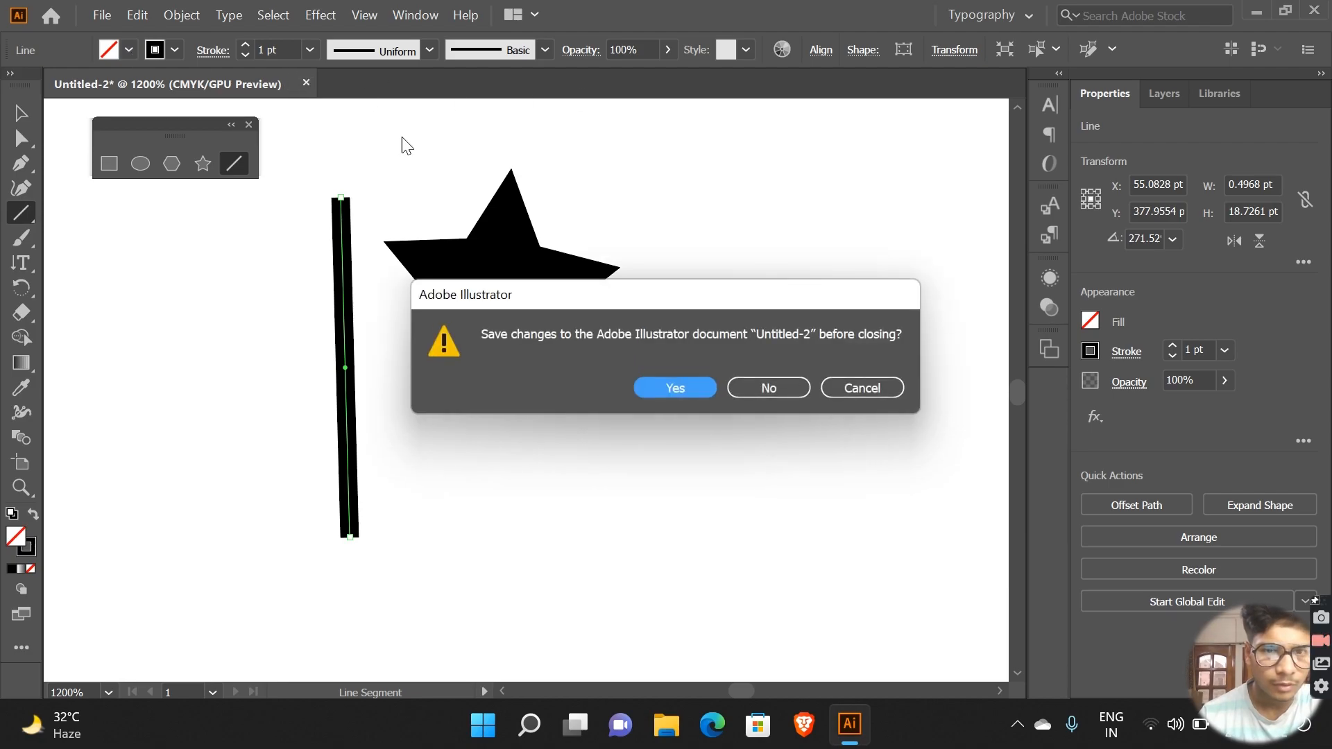
pyautogui.click(900, 386)
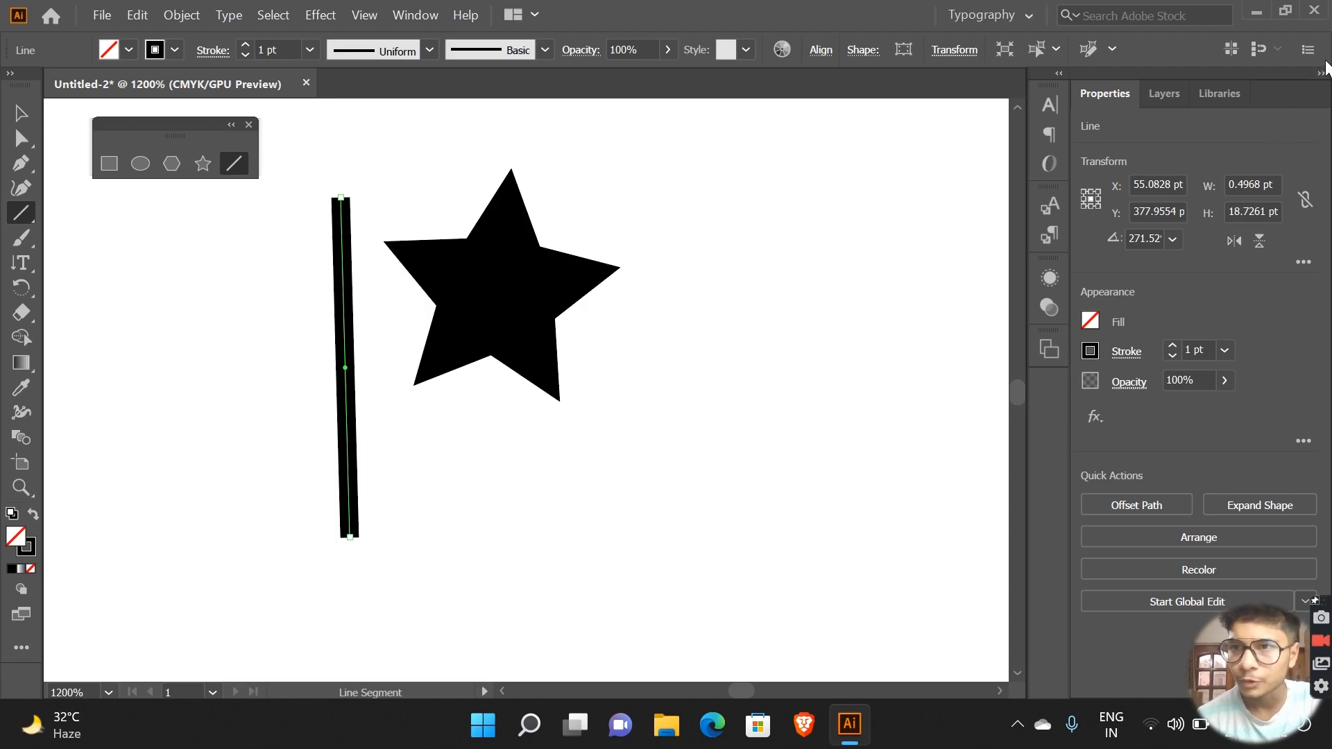
# Step: Collapse the Properties dock to icons and examine the Character settings for font search, font family and font size
pyautogui.click(1319, 75)
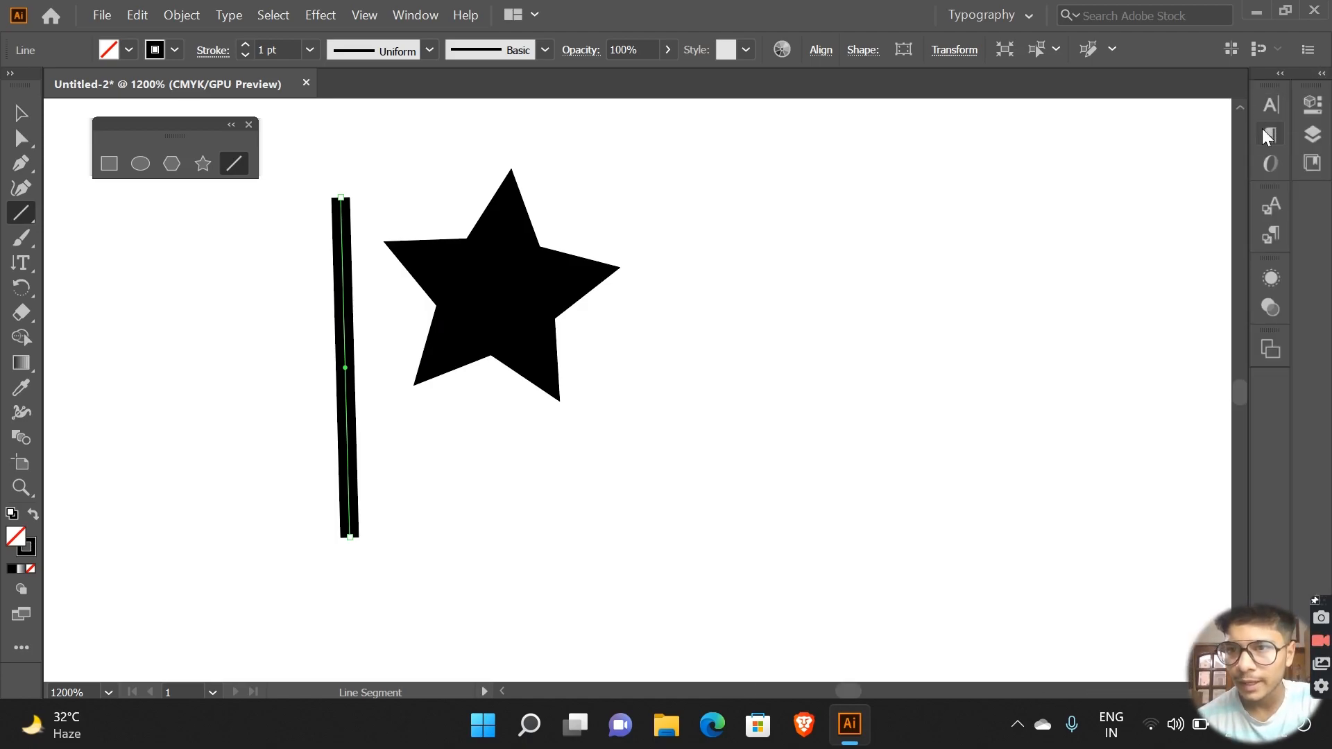
pyautogui.click(1275, 111)
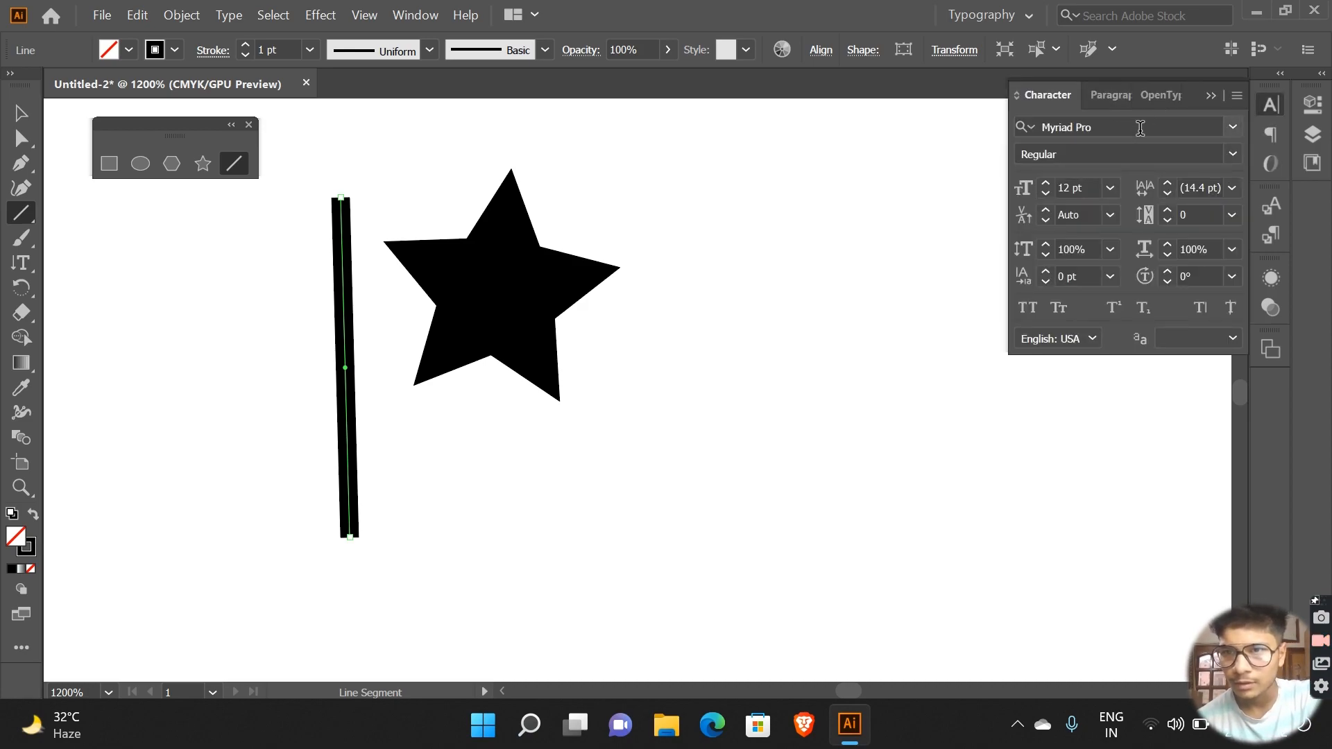
pyautogui.click(1029, 128)
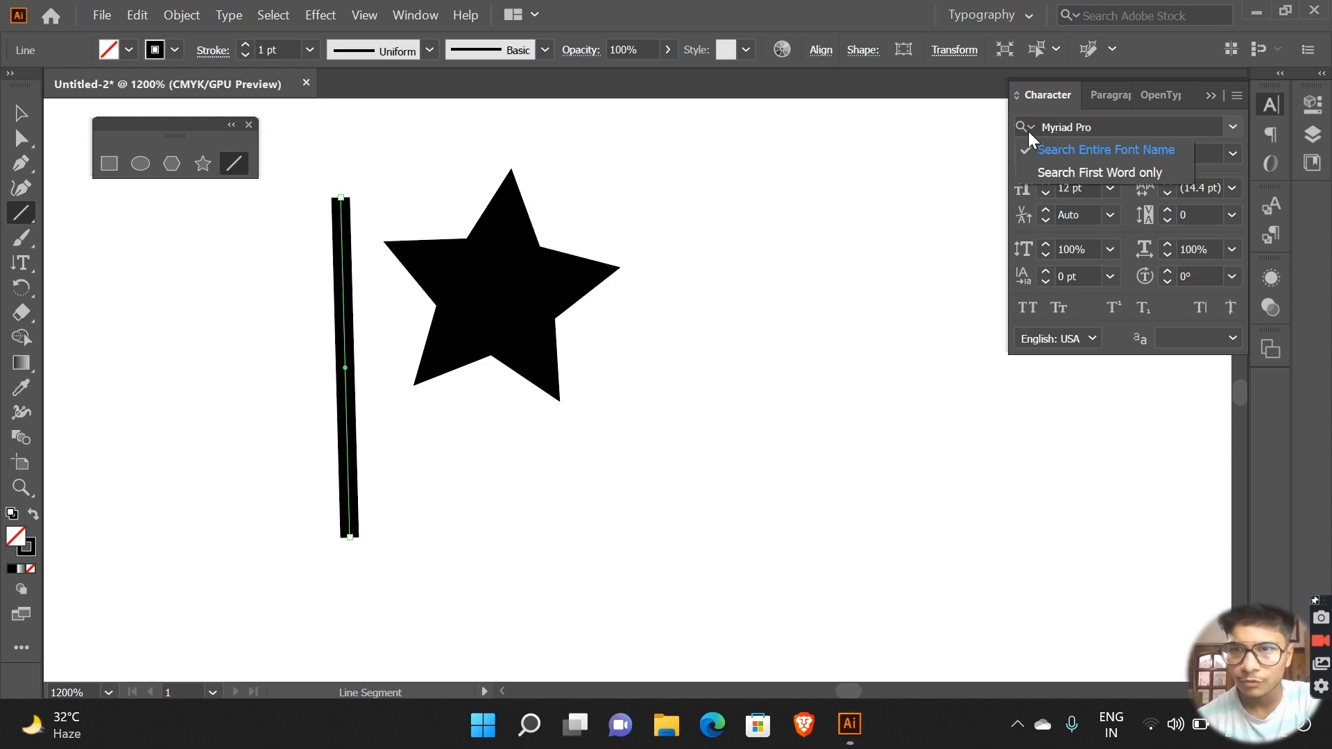
pyautogui.click(1118, 122)
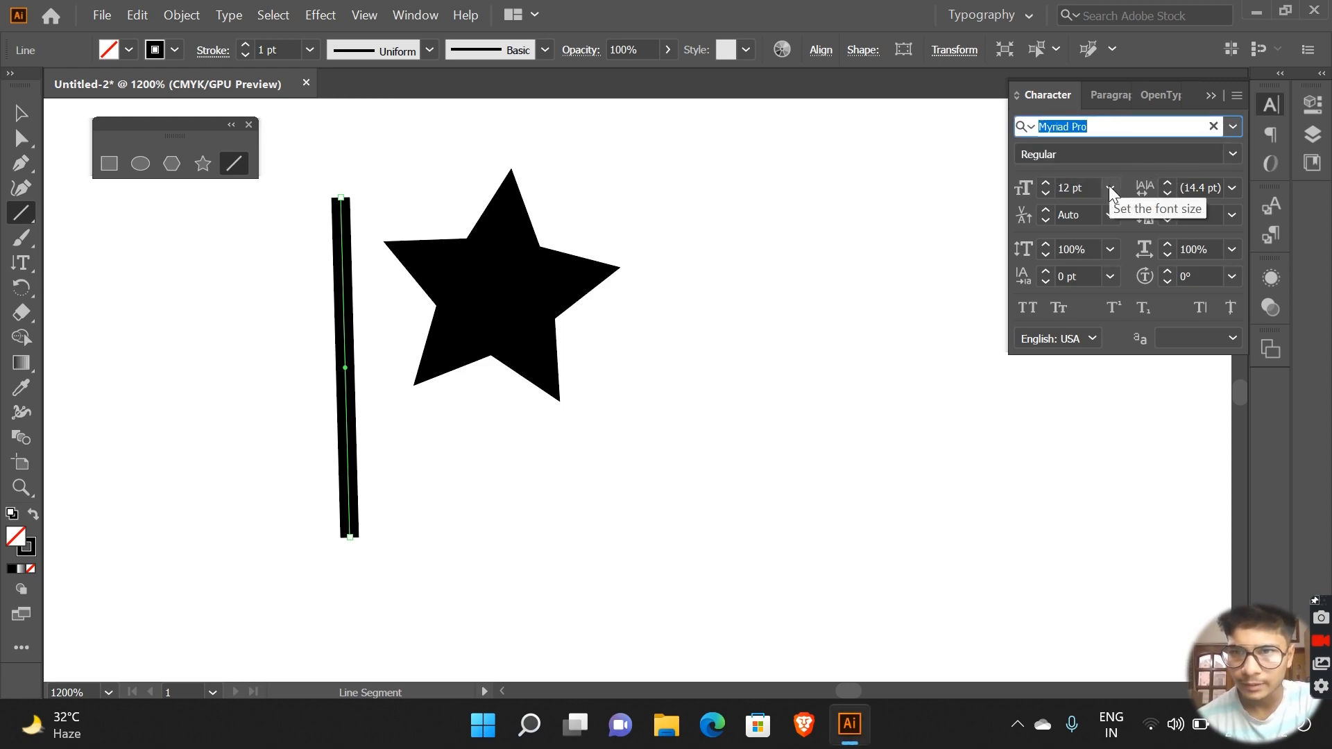
pyautogui.click(1109, 185)
pyautogui.click(1109, 185)
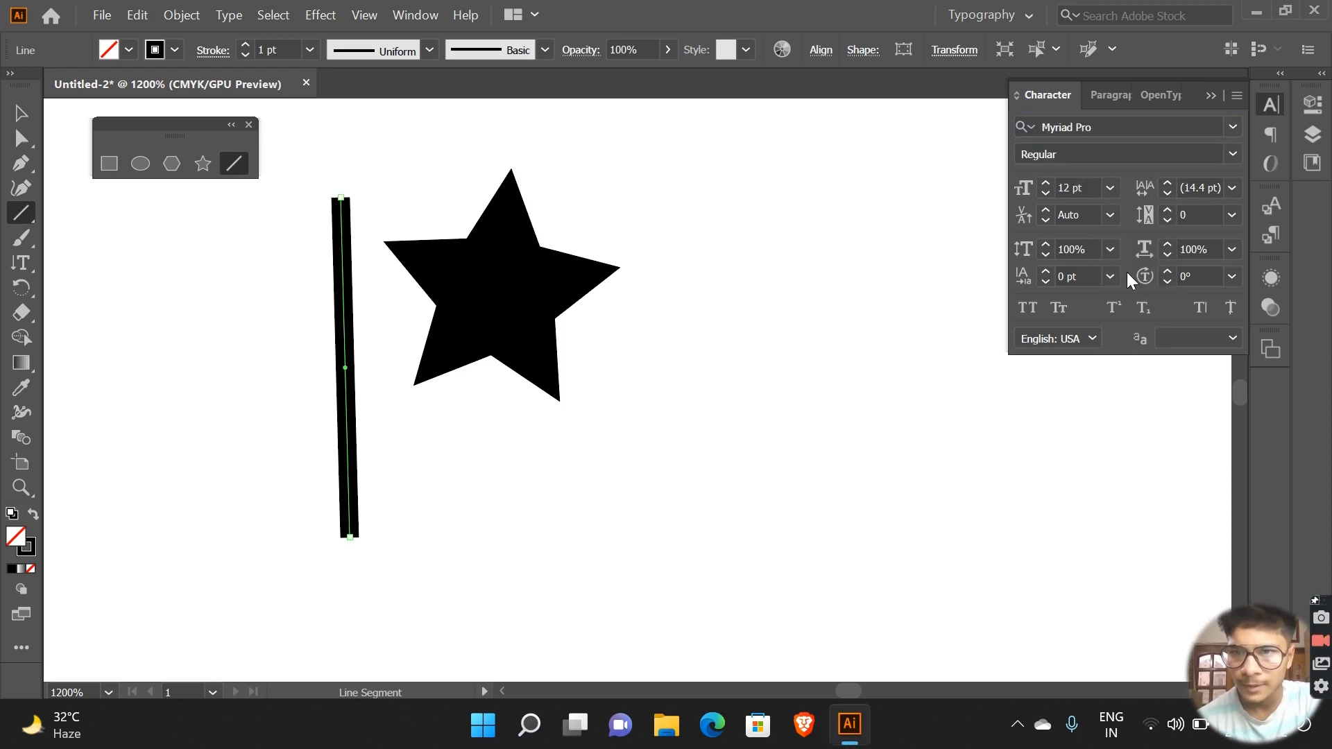
# Step: Display the OpenType settings and the Libraries contents
pyautogui.click(1269, 161)
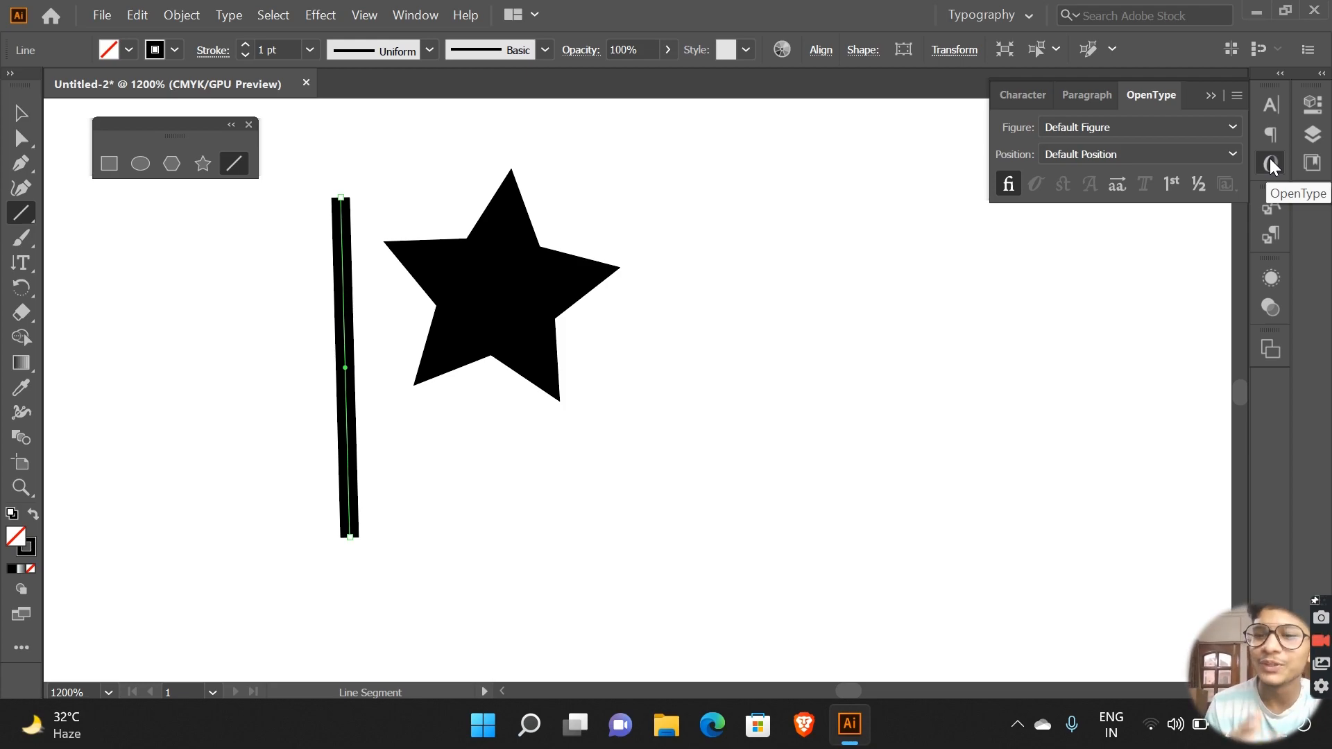
pyautogui.click(1311, 162)
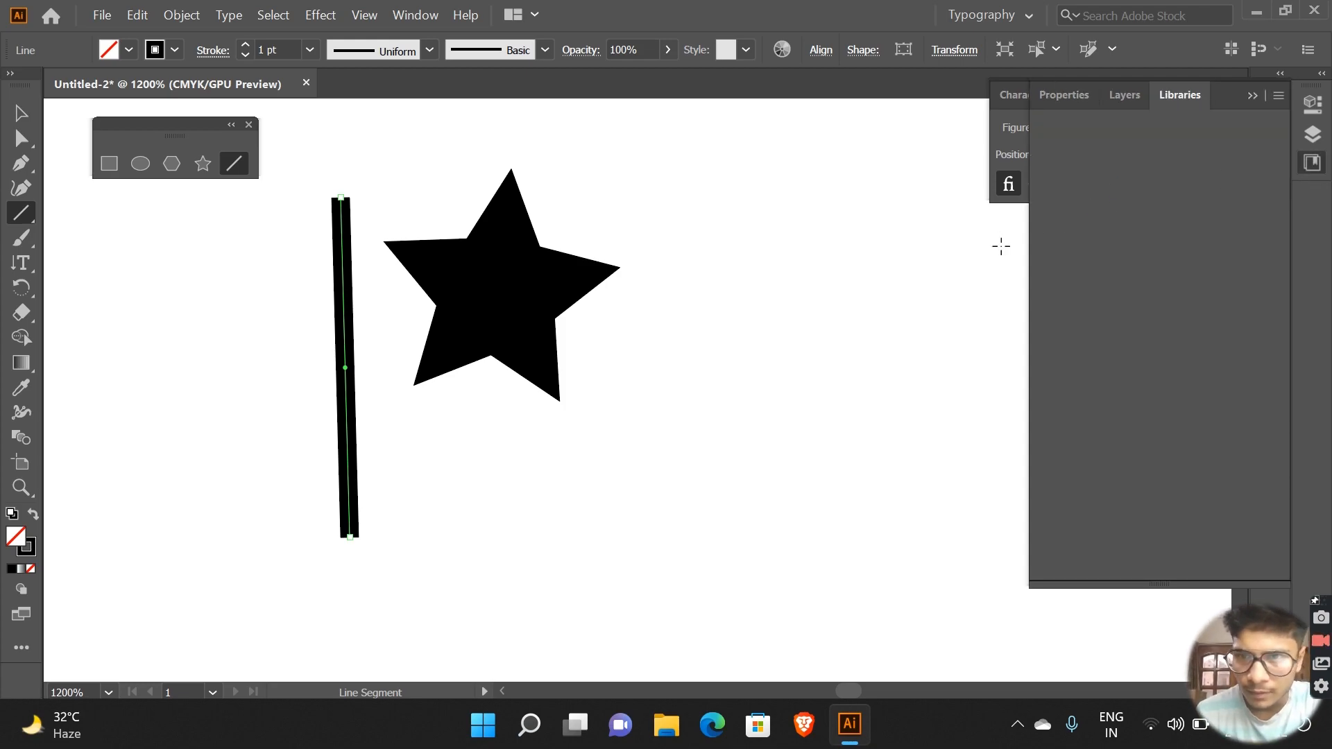
# Step: Display the OpenType settings and examine the Recolor Artwork options for the selected line, cancelling without changes
pyautogui.click(1001, 248)
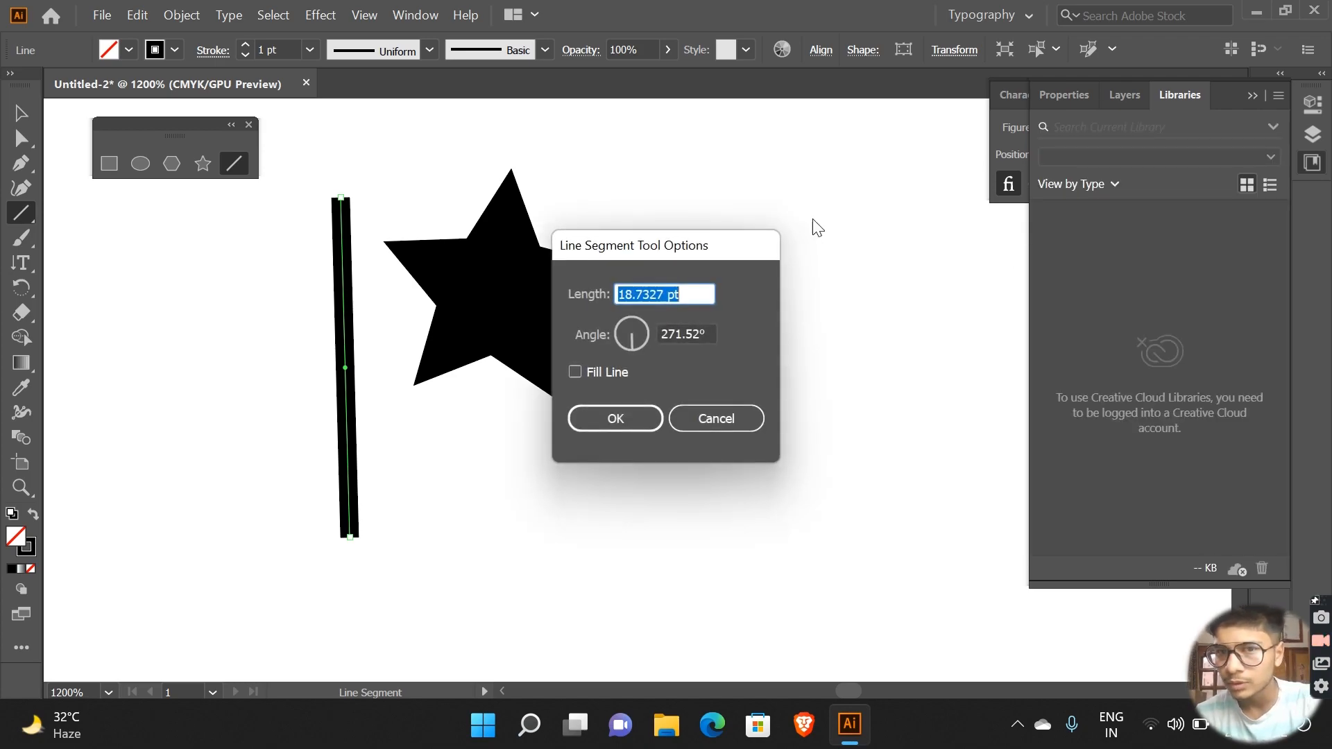
pyautogui.click(726, 419)
pyautogui.click(1014, 154)
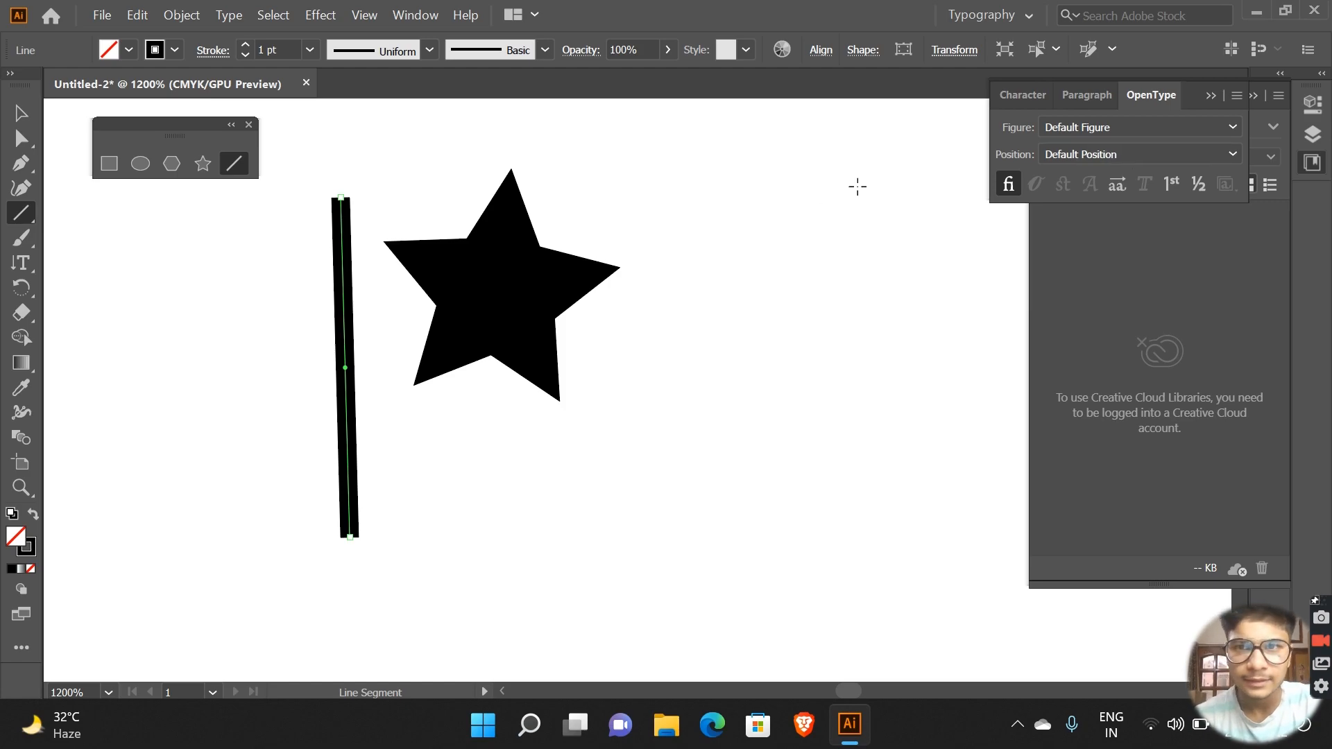
pyautogui.click(974, 144)
pyautogui.click(713, 415)
pyautogui.click(781, 49)
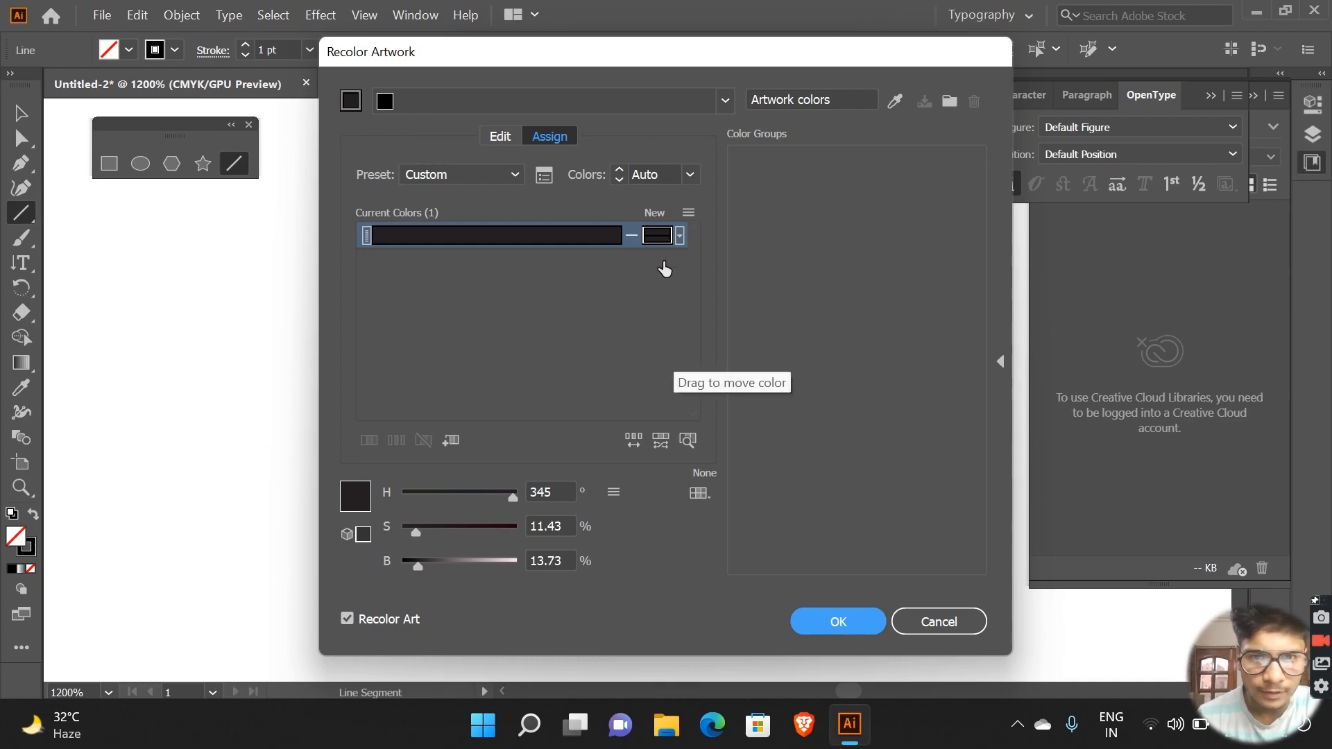
pyautogui.click(940, 619)
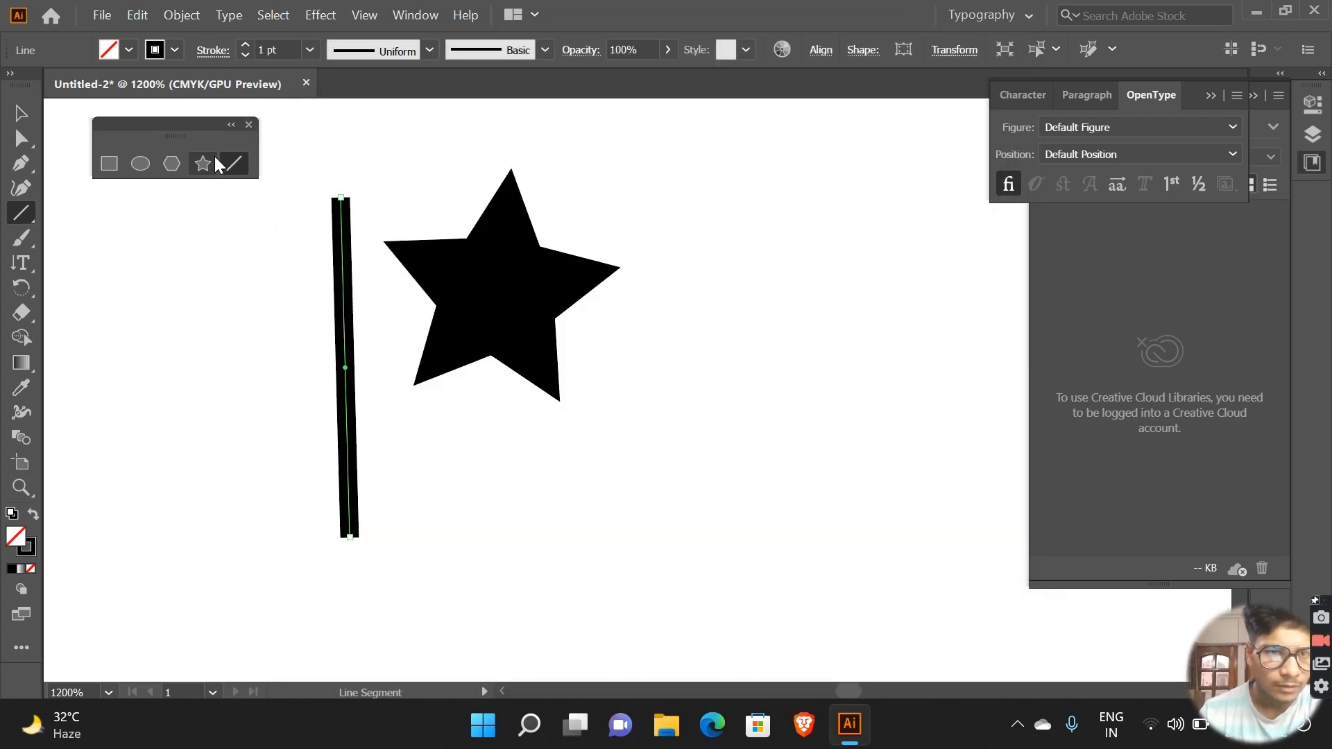
# Step: Draw a hexagon with a radius of about 11.5 pt using the Polygon tool, and move it to overlap the star's right side
pyautogui.click(172, 164)
pyautogui.moveTo(609, 192); pyautogui.dragTo(737, 331)
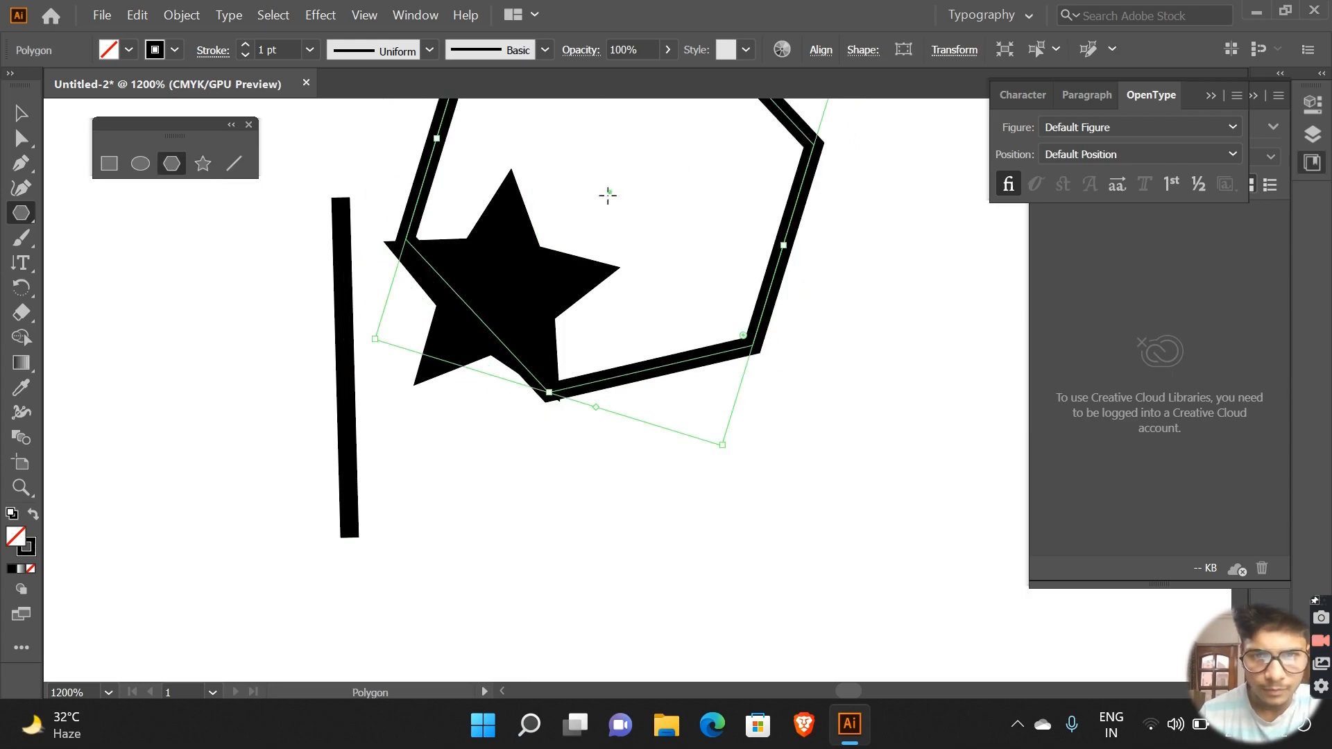
pyautogui.moveTo(609, 192); pyautogui.dragTo(686, 387)
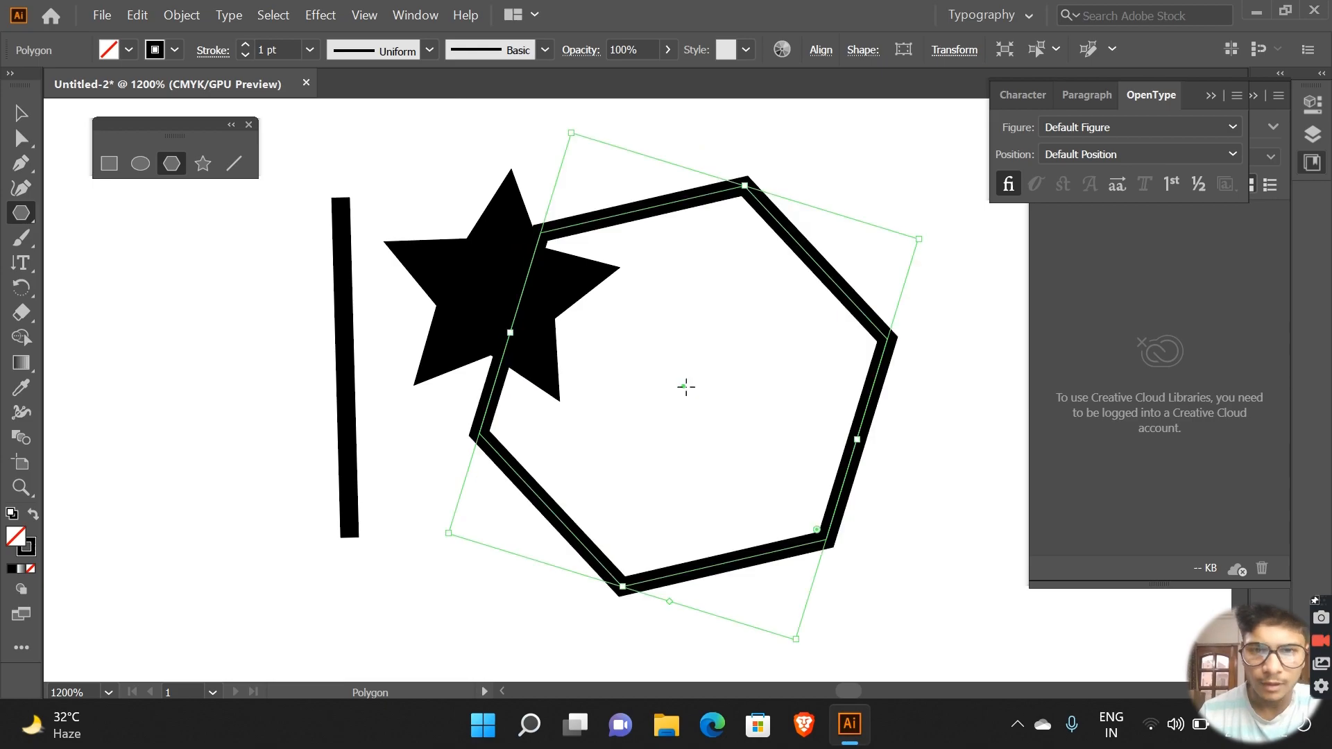
# Step: Cancel creating a polygon by exact values and collapse the OpenType and Libraries panels to icons
pyautogui.click(1016, 226)
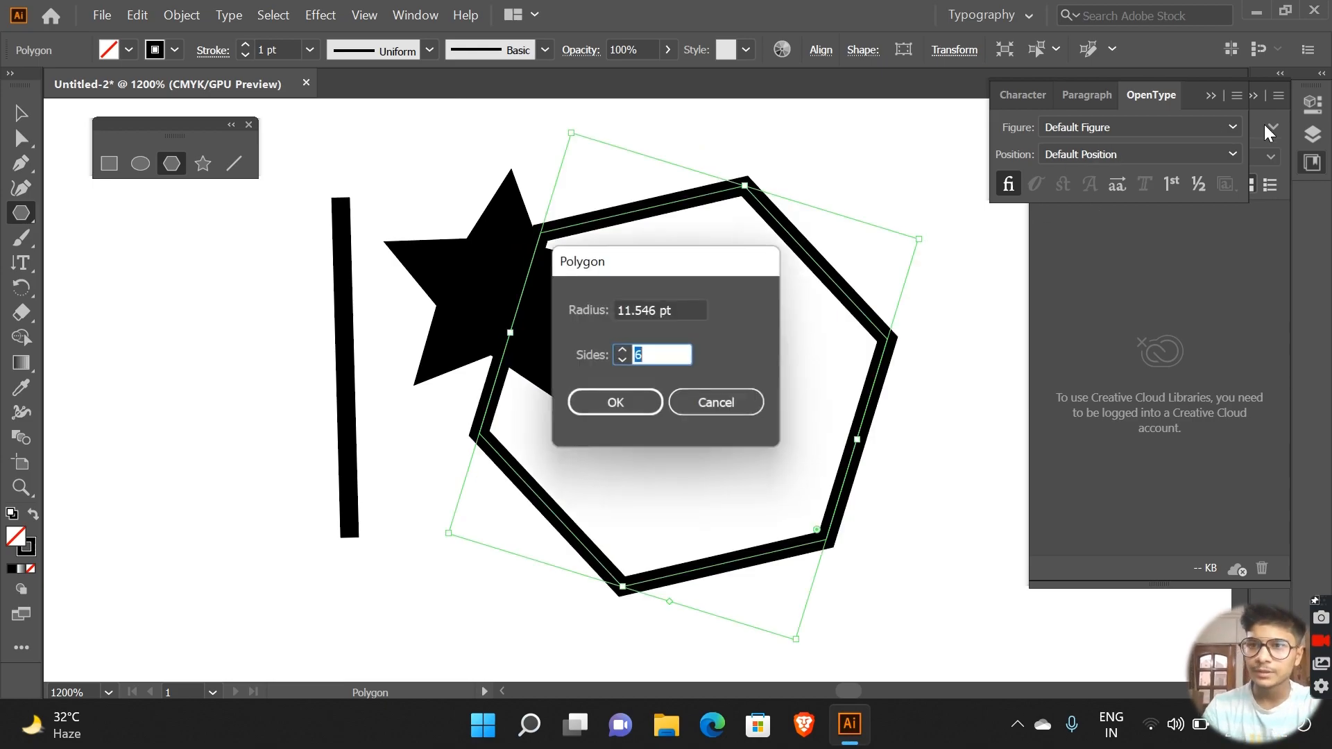
pyautogui.click(727, 399)
pyautogui.click(1215, 91)
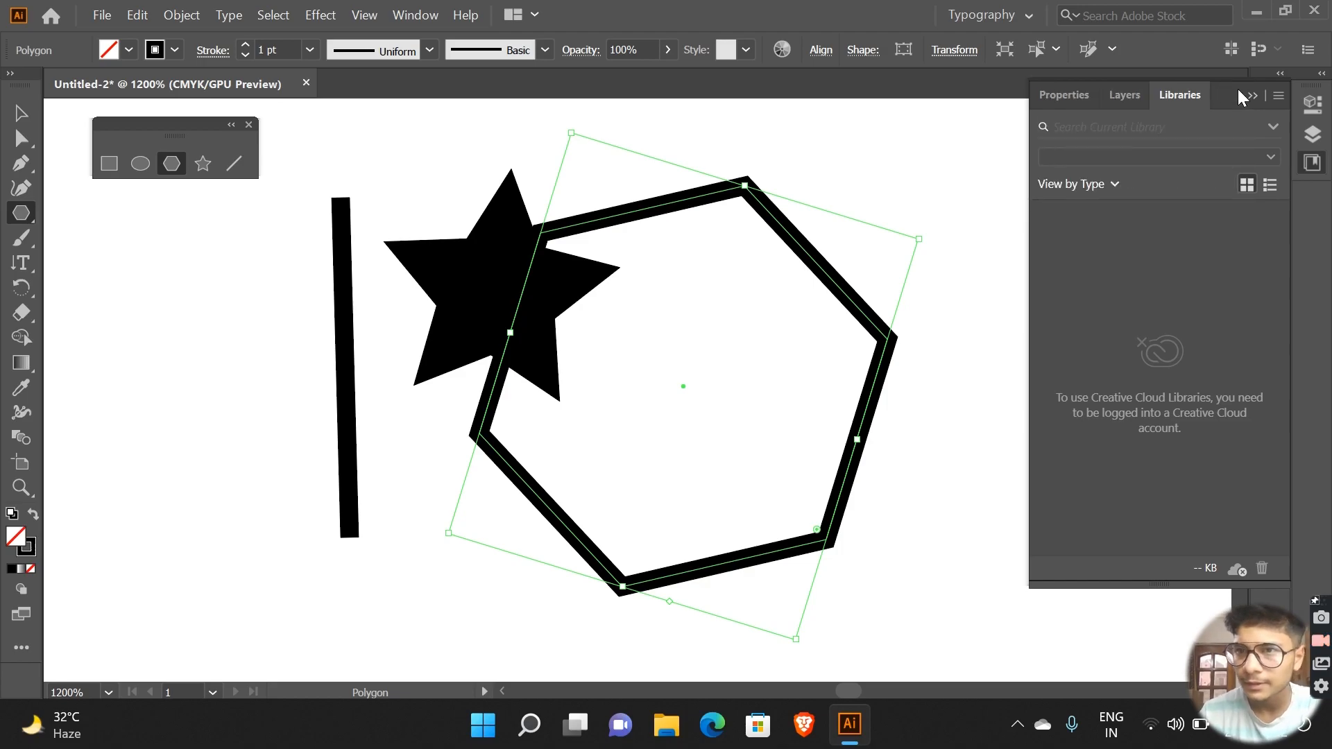
pyautogui.click(1261, 89)
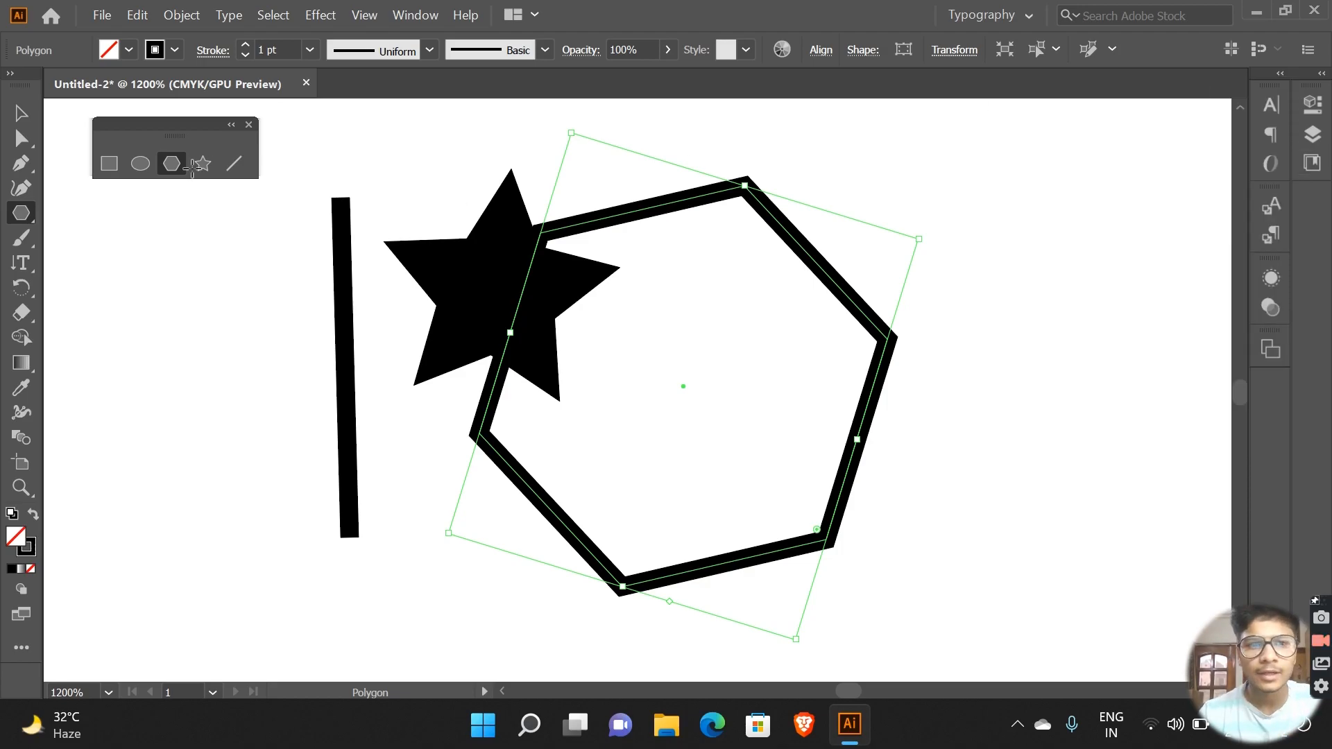
# Step: View the whole artboard at reduced size, and magnify the line, star and hexagon to 600%
pyautogui.click(26, 486)
pyautogui.moveTo(648, 351); pyautogui.dragTo(351, 535)
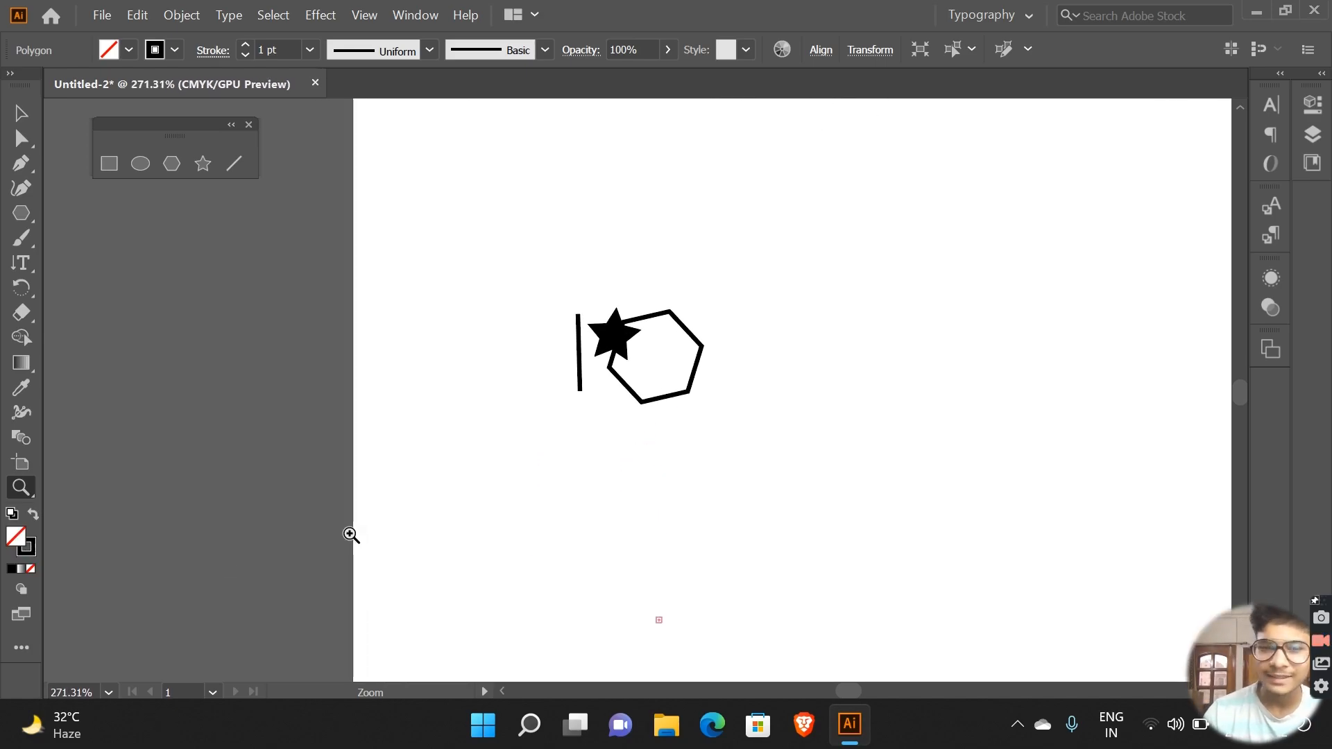
pyautogui.hotkey('ctrl', '-')
pyautogui.hotkey('ctrl', '-')
pyautogui.hotkey('ctrl', '-')
pyautogui.hotkey('ctrl', '-')
pyautogui.hotkey('ctrl', '-')
pyautogui.hotkey('ctrl', '-')
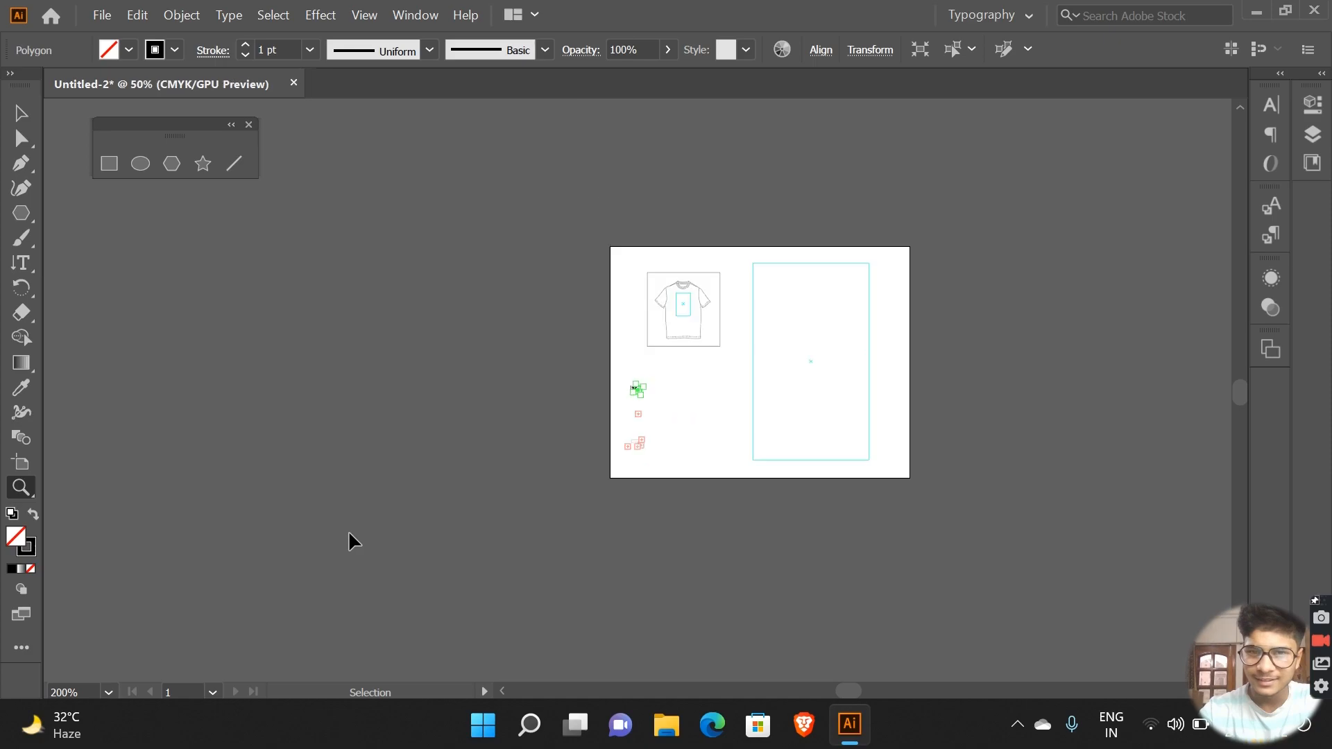
pyautogui.hotkey('ctrl', '+')
pyautogui.hotkey('ctrl', '+')
pyautogui.hotkey('ctrl', '+')
pyautogui.hotkey('ctrl', '+')
pyautogui.hotkey('ctrl', '+')
pyautogui.hotkey('ctrl', '+')
pyautogui.hotkey('ctrl', '+')
pyautogui.hotkey('ctrl', '+')
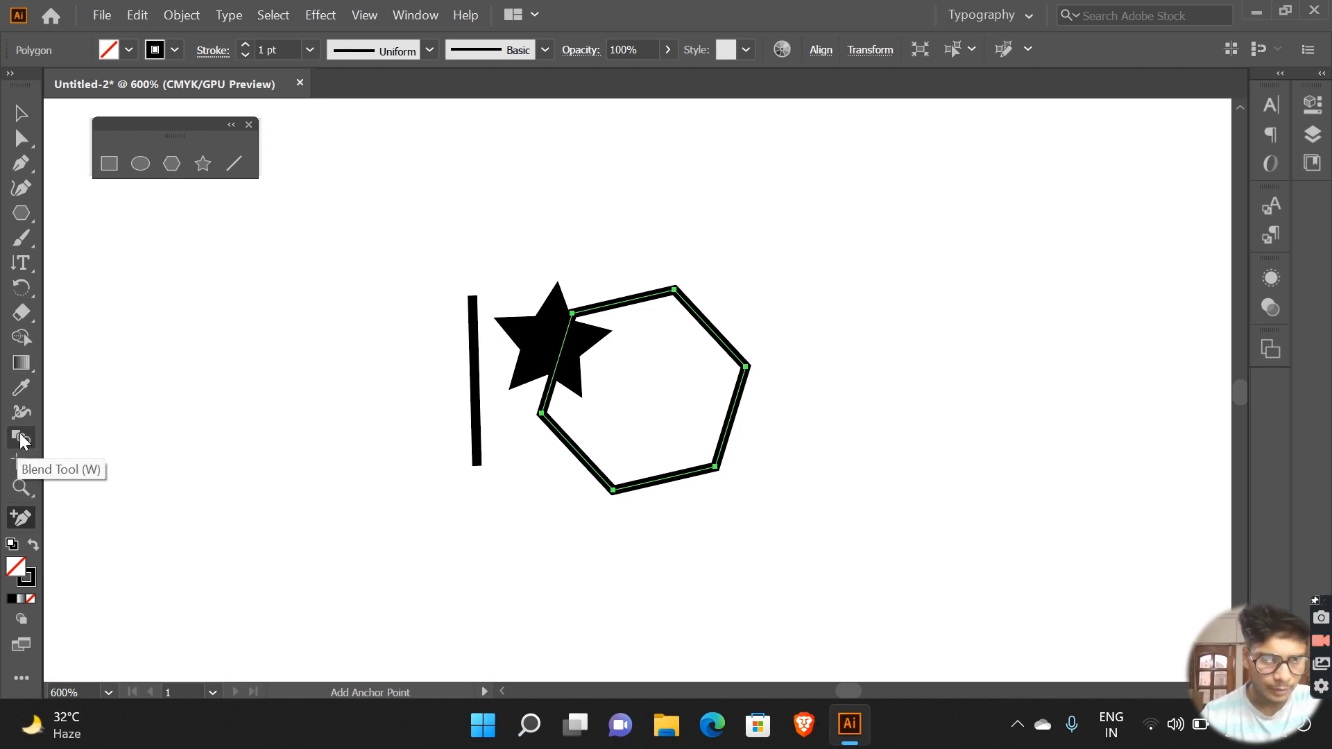
# Step: Paint two overlapping round dots inside the hexagon with the Paintbrush tool
pyautogui.click(24, 365)
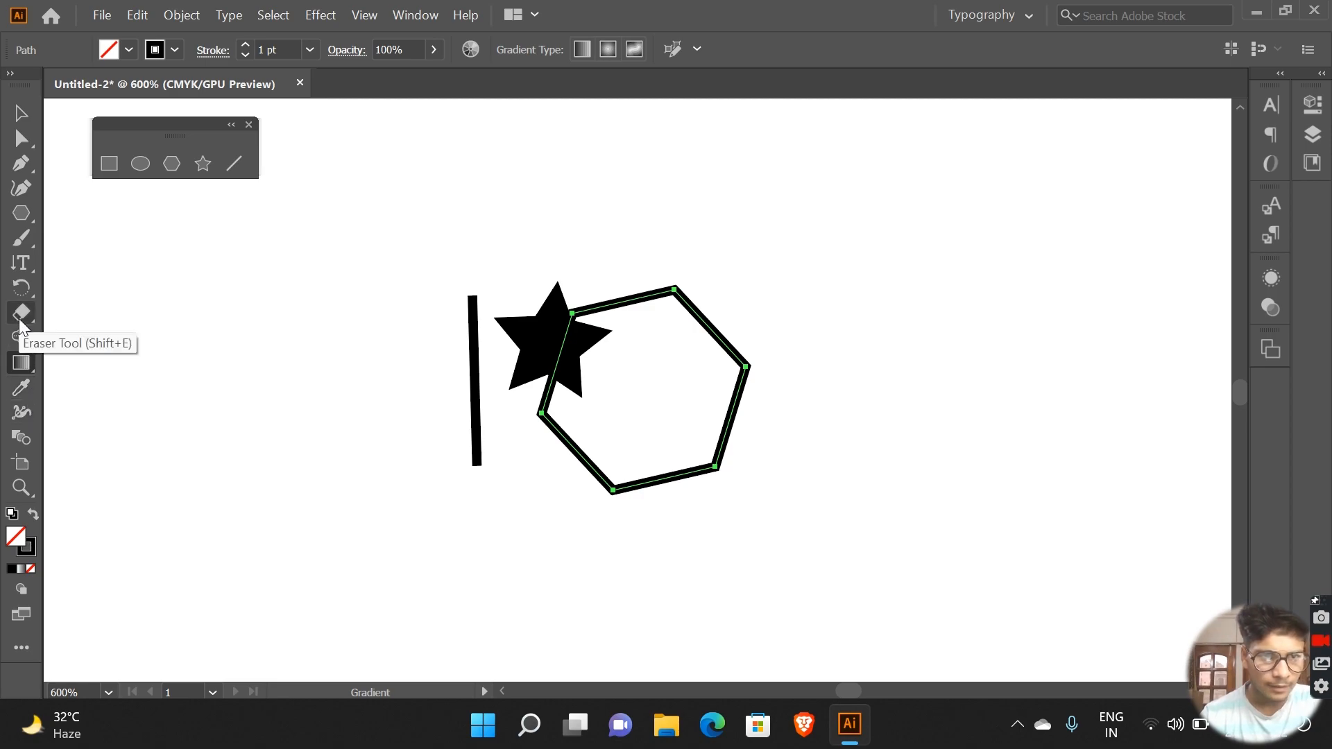
pyautogui.click(22, 238)
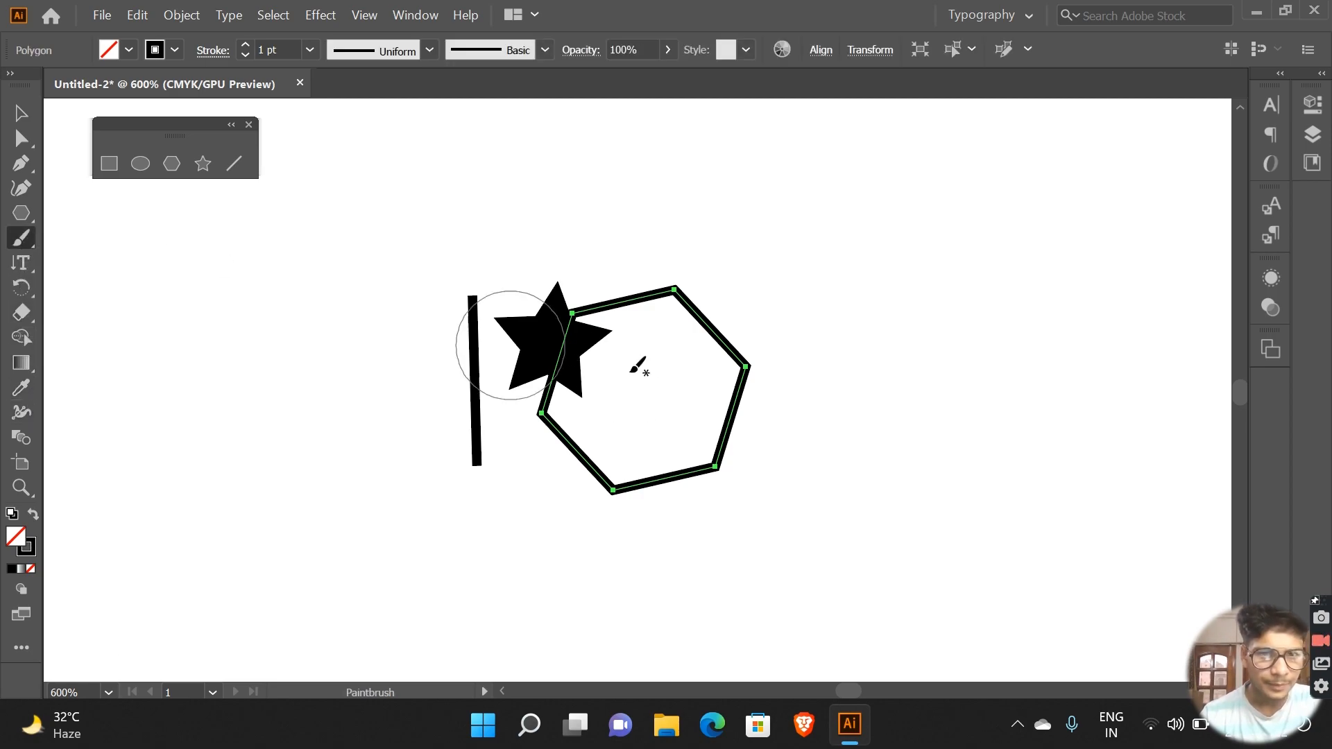
pyautogui.click(666, 387)
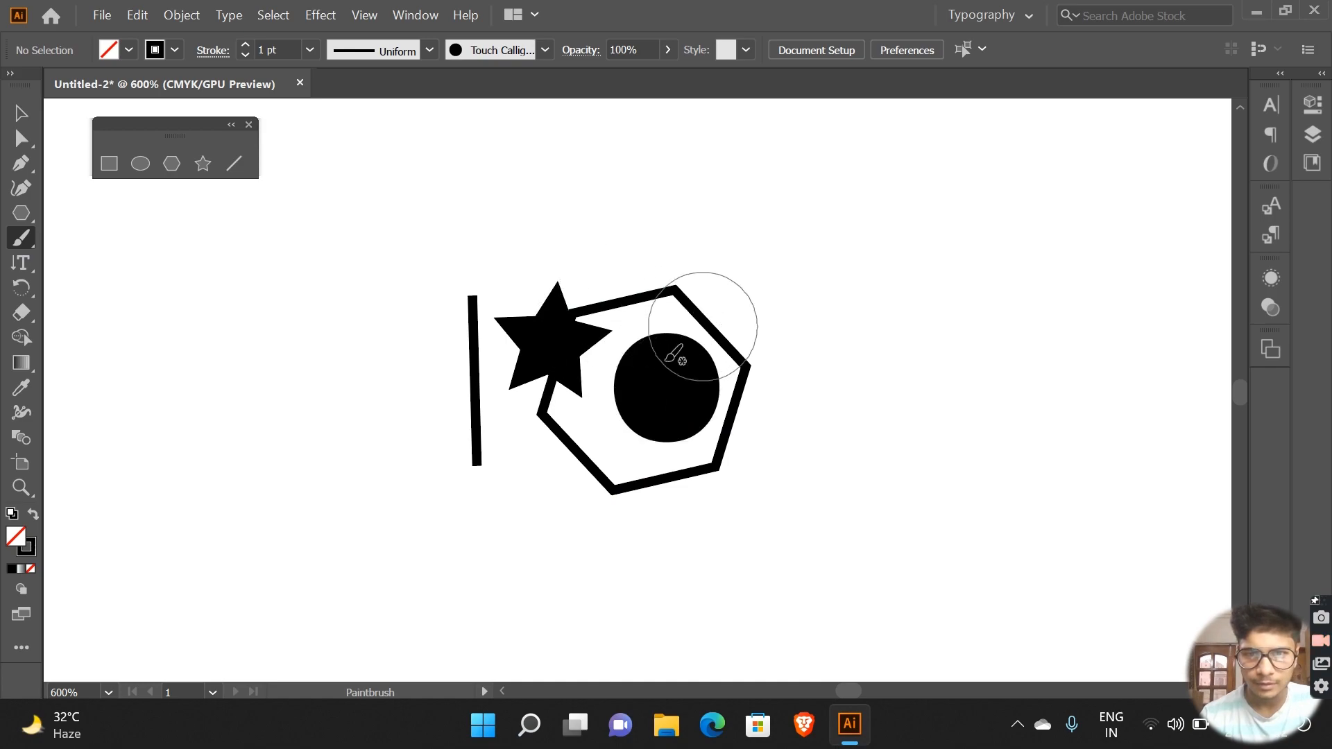
pyautogui.press('ctrl')
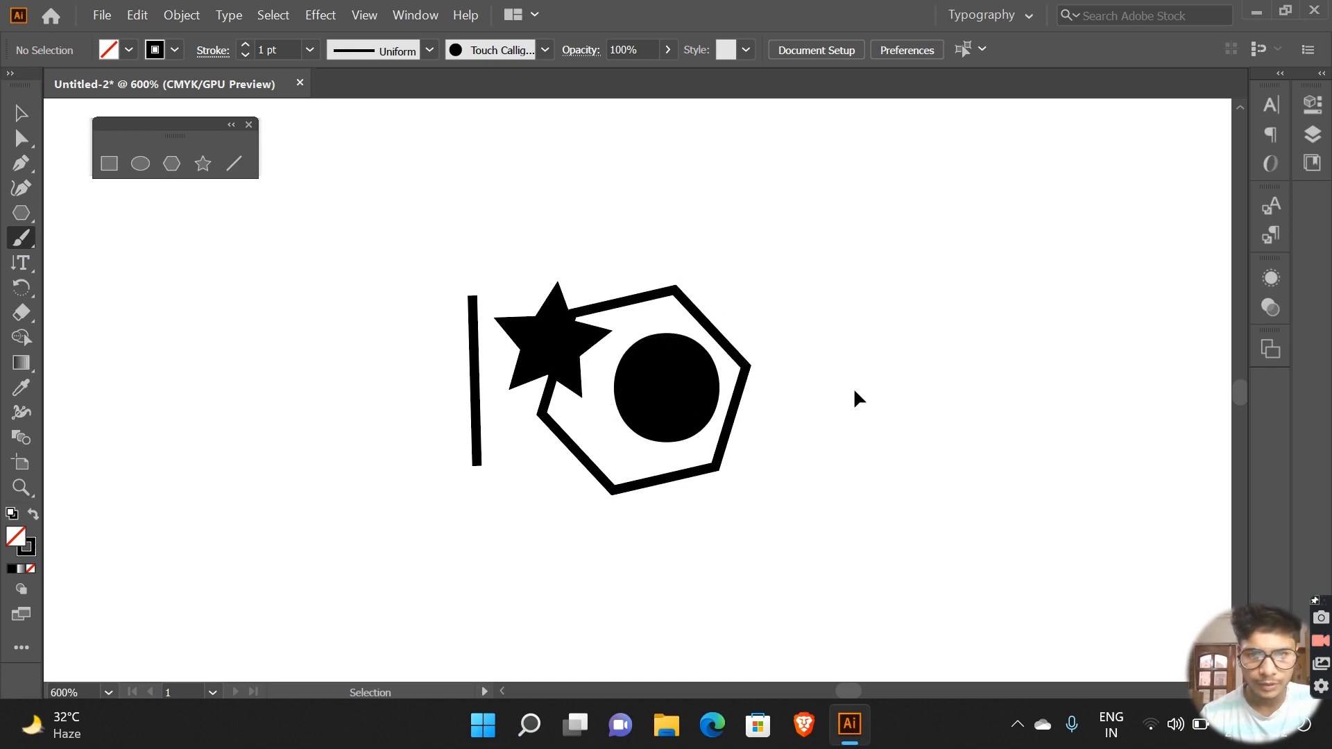
pyautogui.scroll(2, 627, 429)
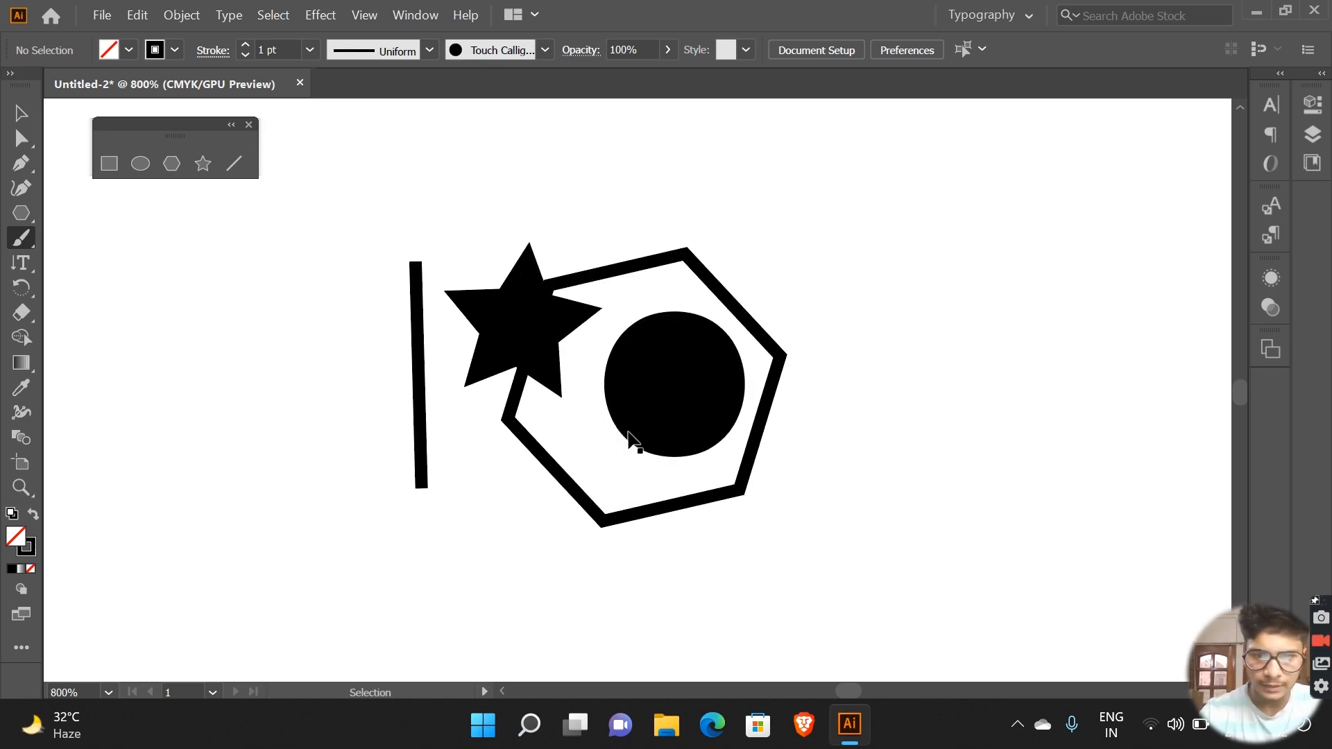
pyautogui.rightClick(928, 316)
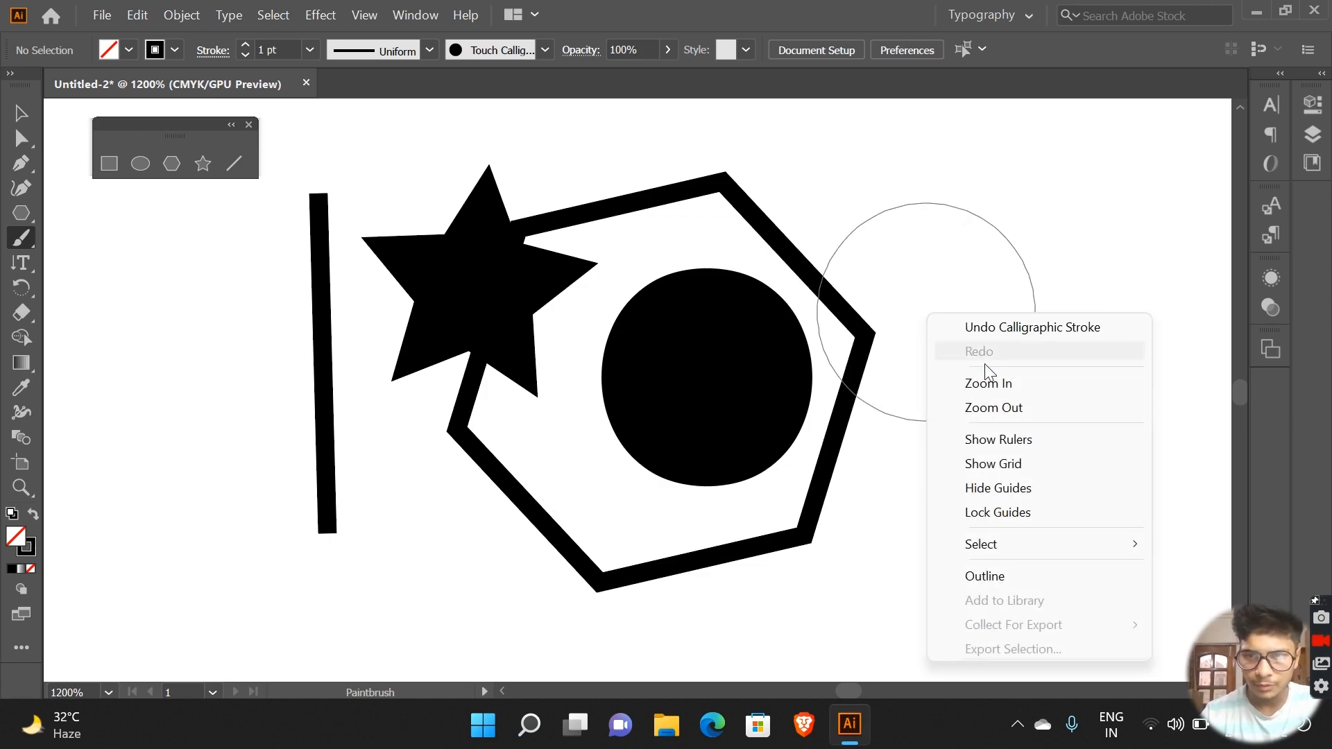
pyautogui.click(995, 406)
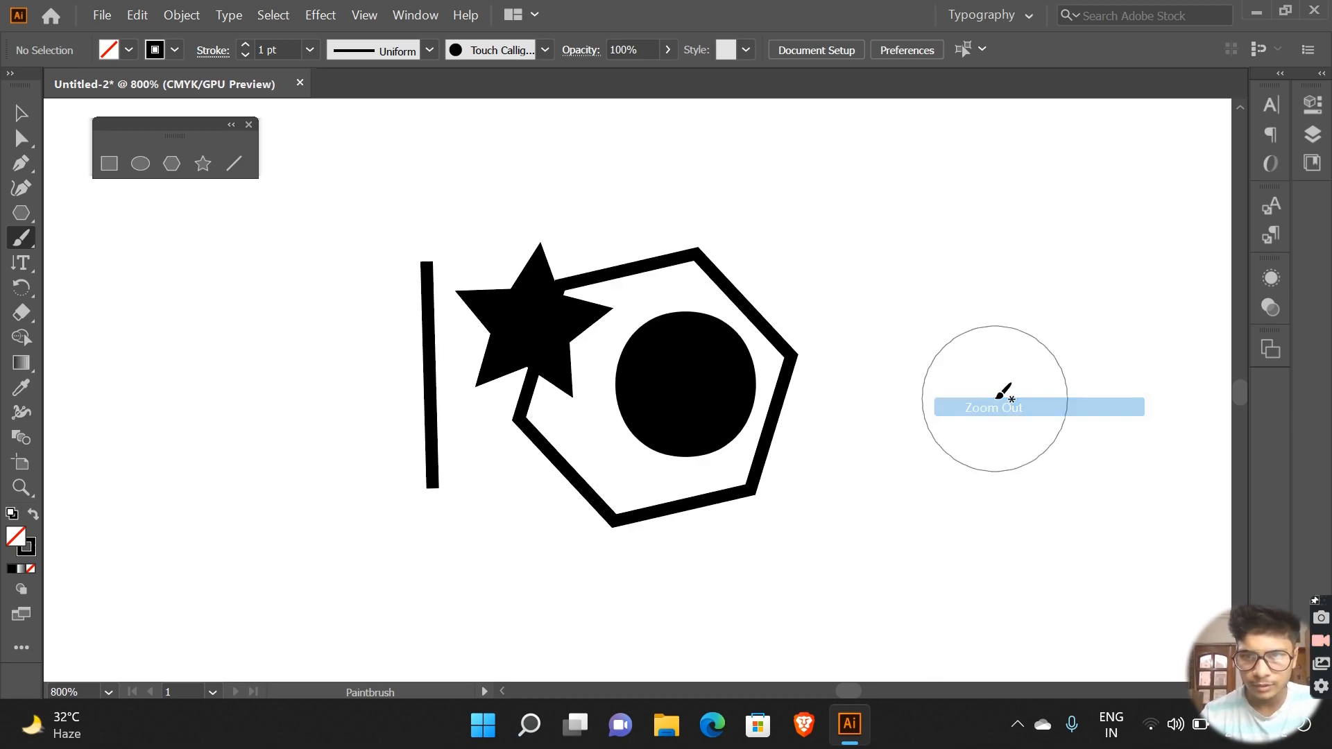
pyautogui.click(686, 335)
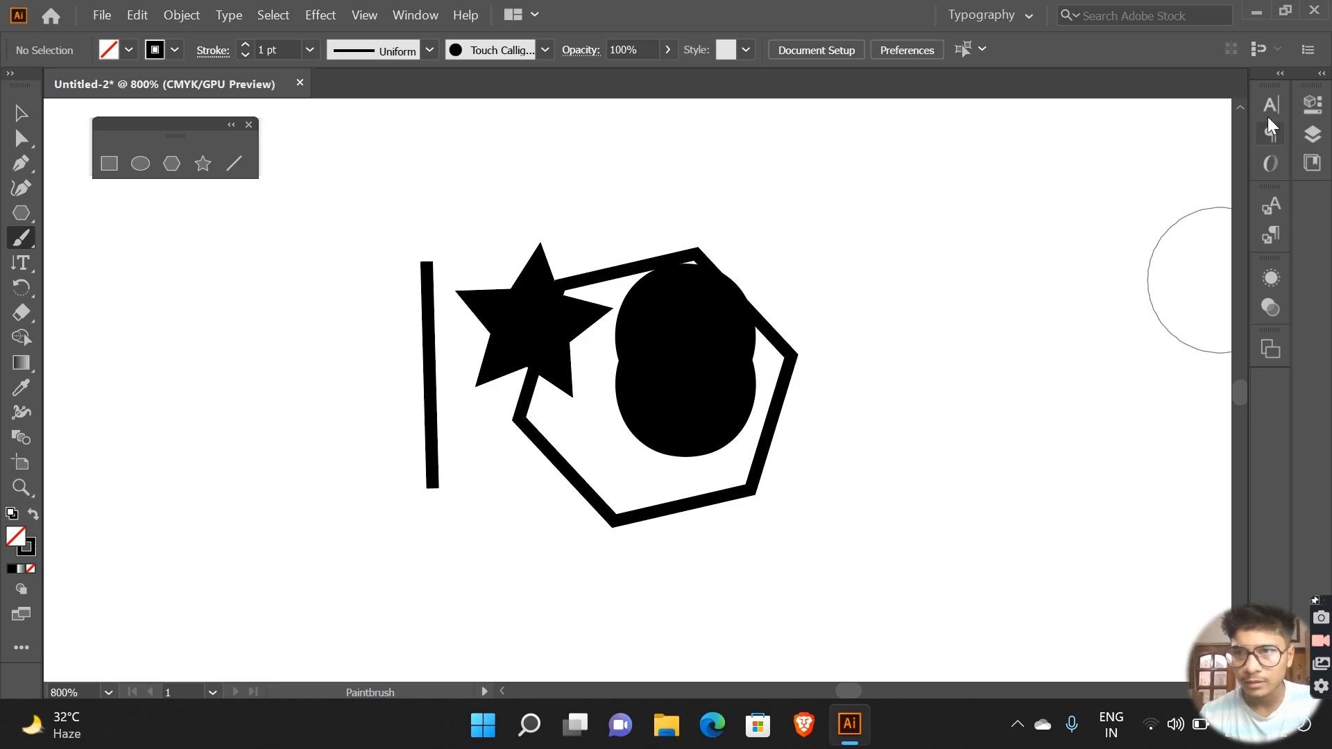
# Step: Examine the expanded typography panels, the fill swatches and the Libraries contents, and collapse the panels again
pyautogui.click(1280, 75)
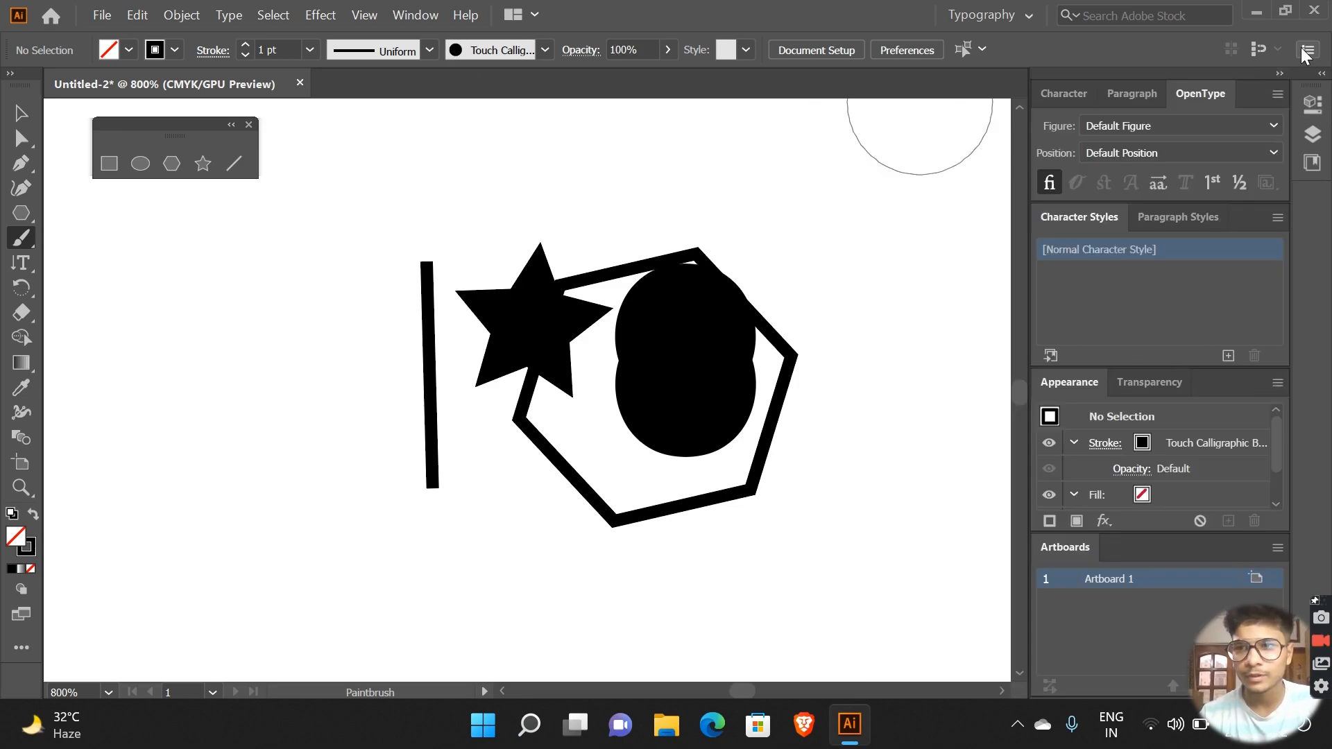
pyautogui.click(1280, 77)
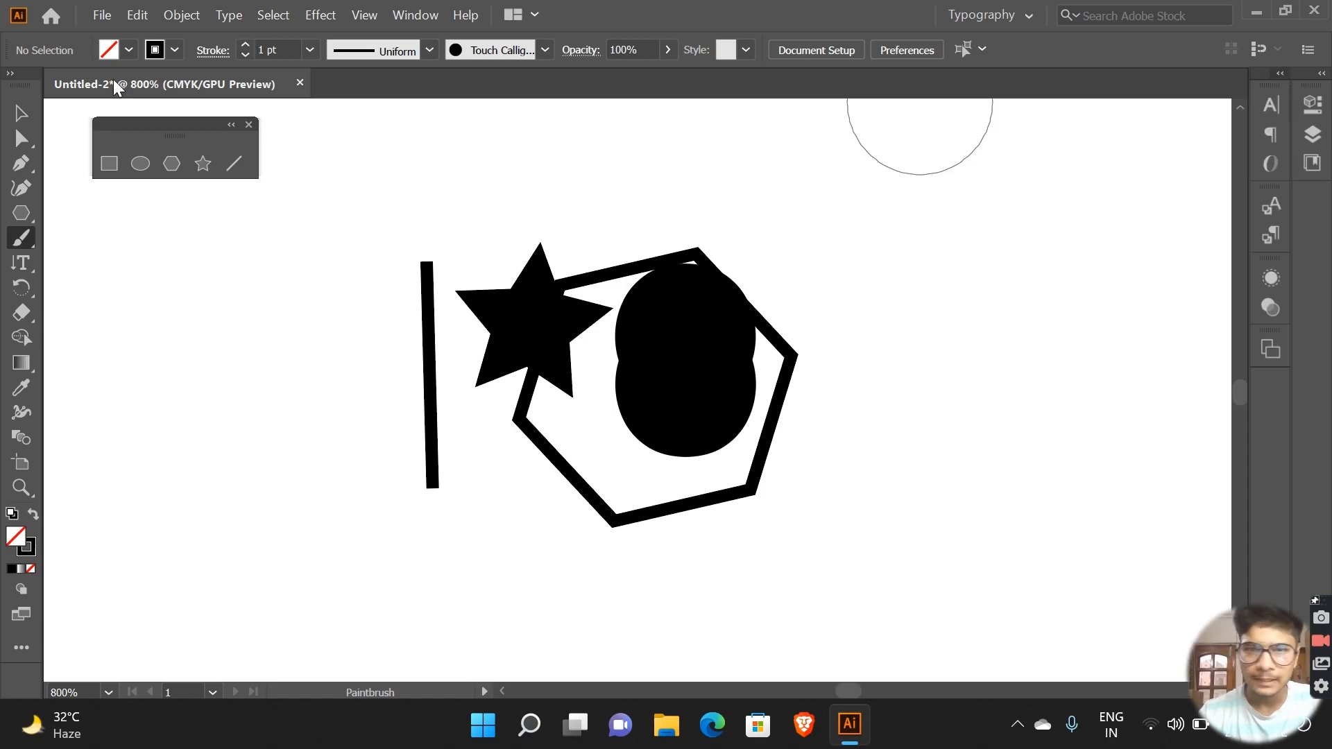
pyautogui.click(132, 41)
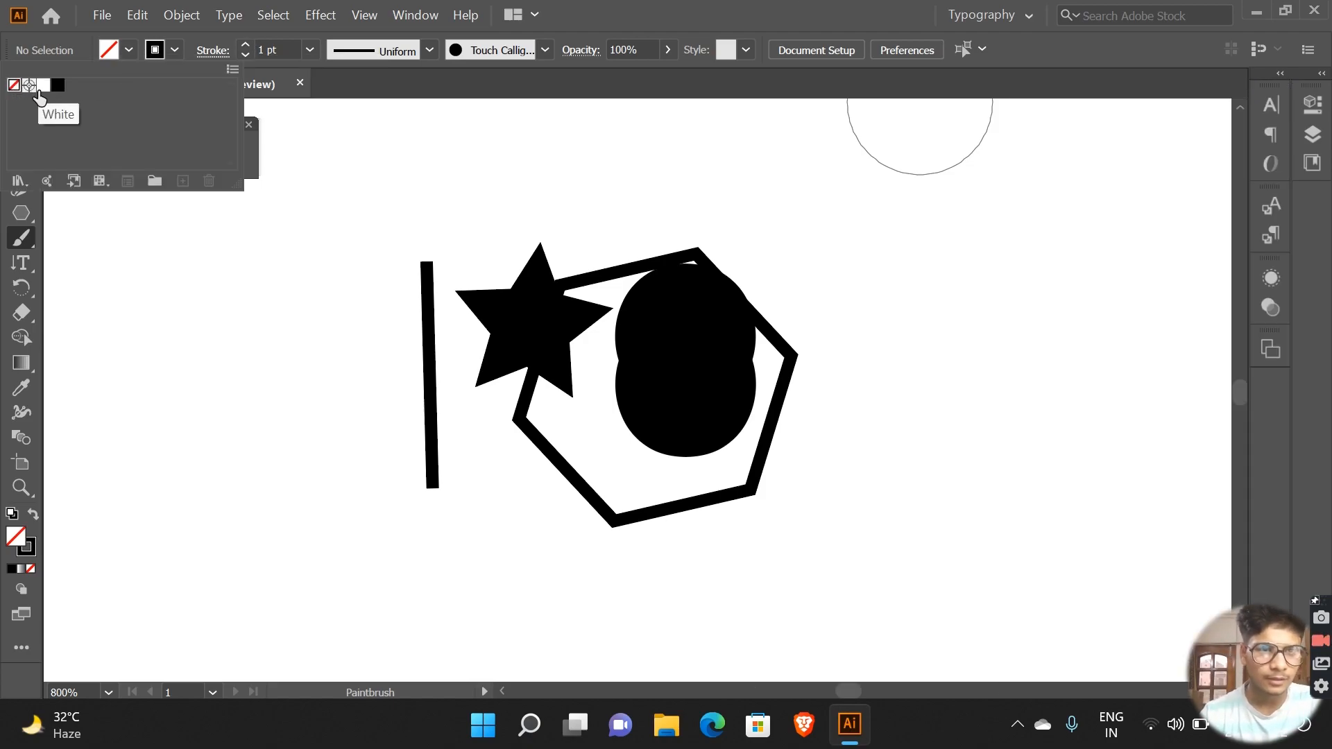
pyautogui.click(61, 178)
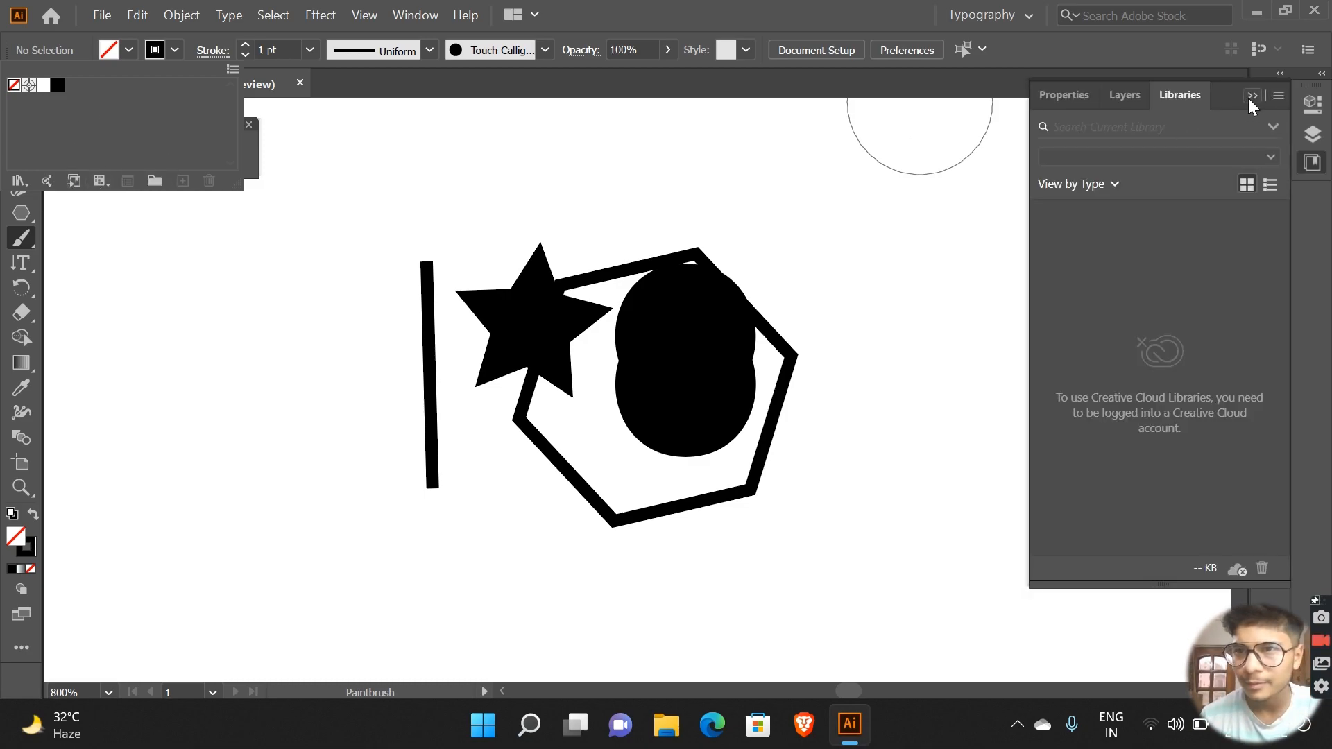
pyautogui.click(1154, 14)
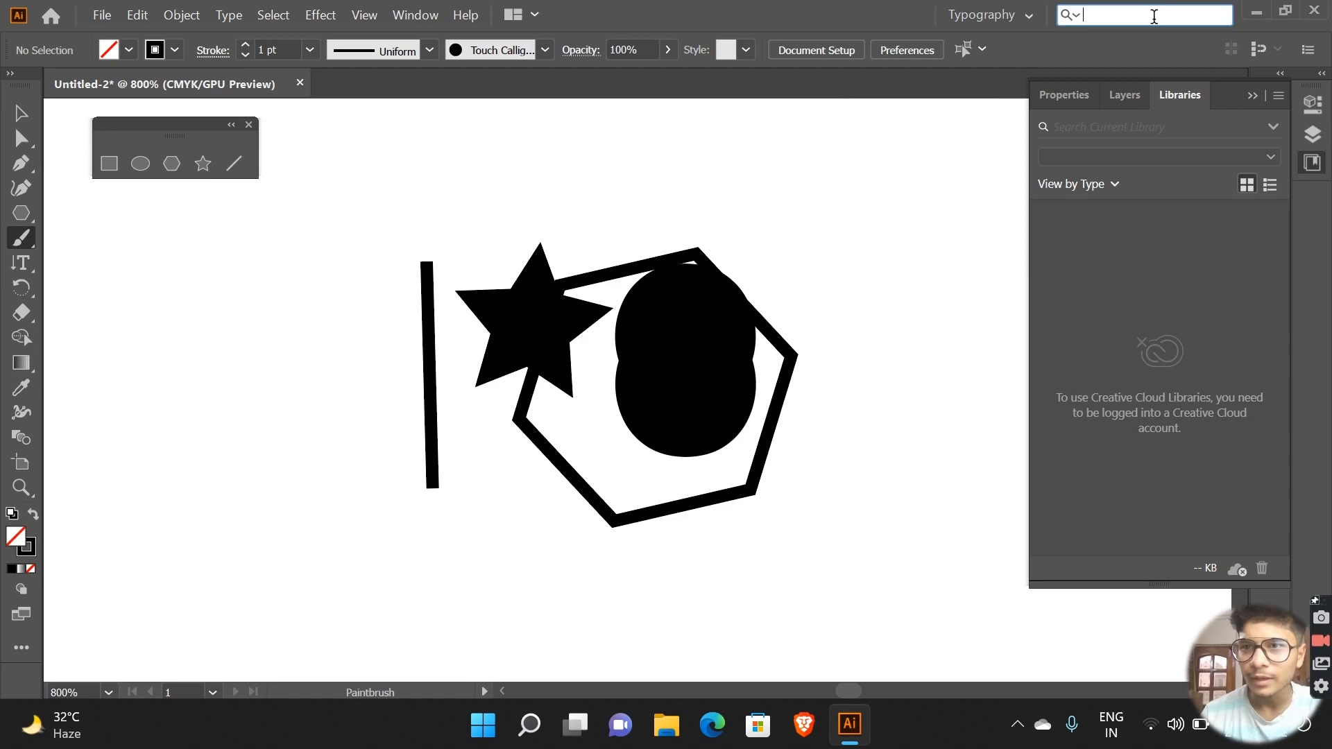
pyautogui.click(1252, 96)
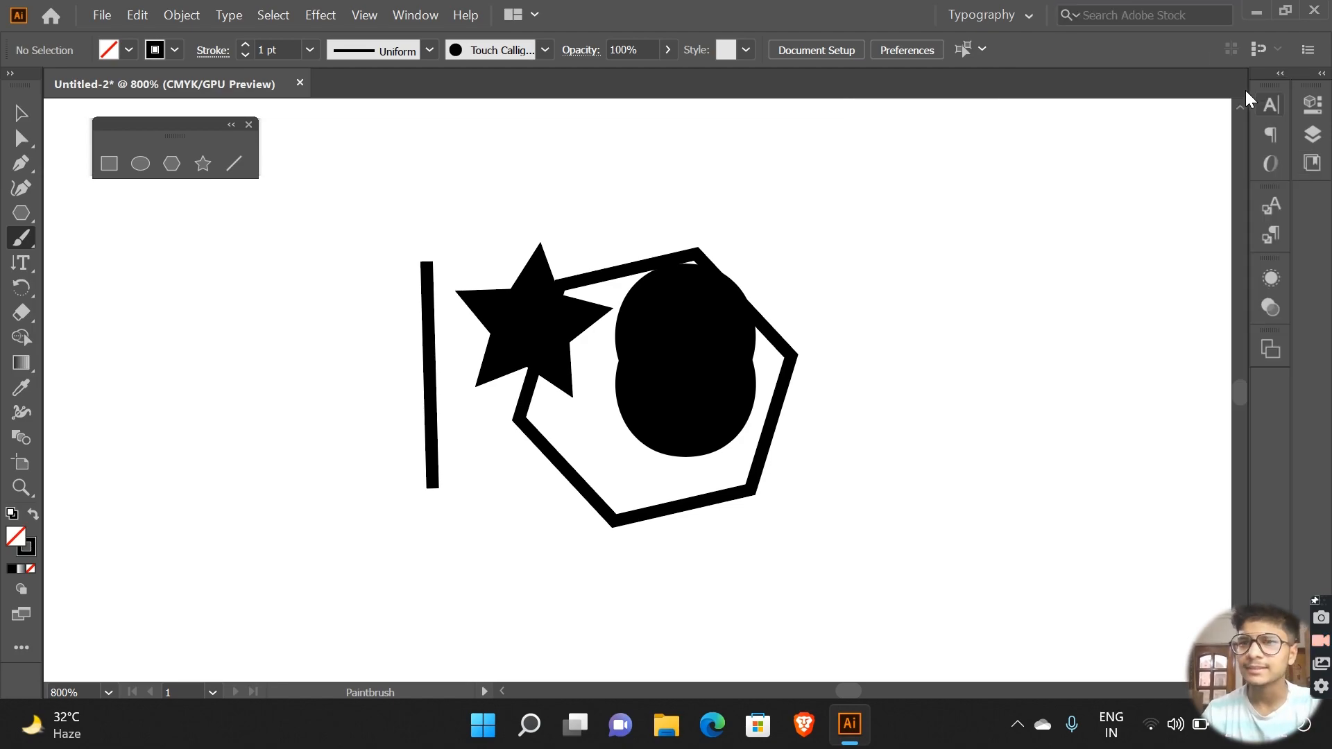
# Step: Search Adobe Stock for "colour", and cancel the Paintbrush Tool Options
pyautogui.click(1144, 12)
pyautogui.write('colour')
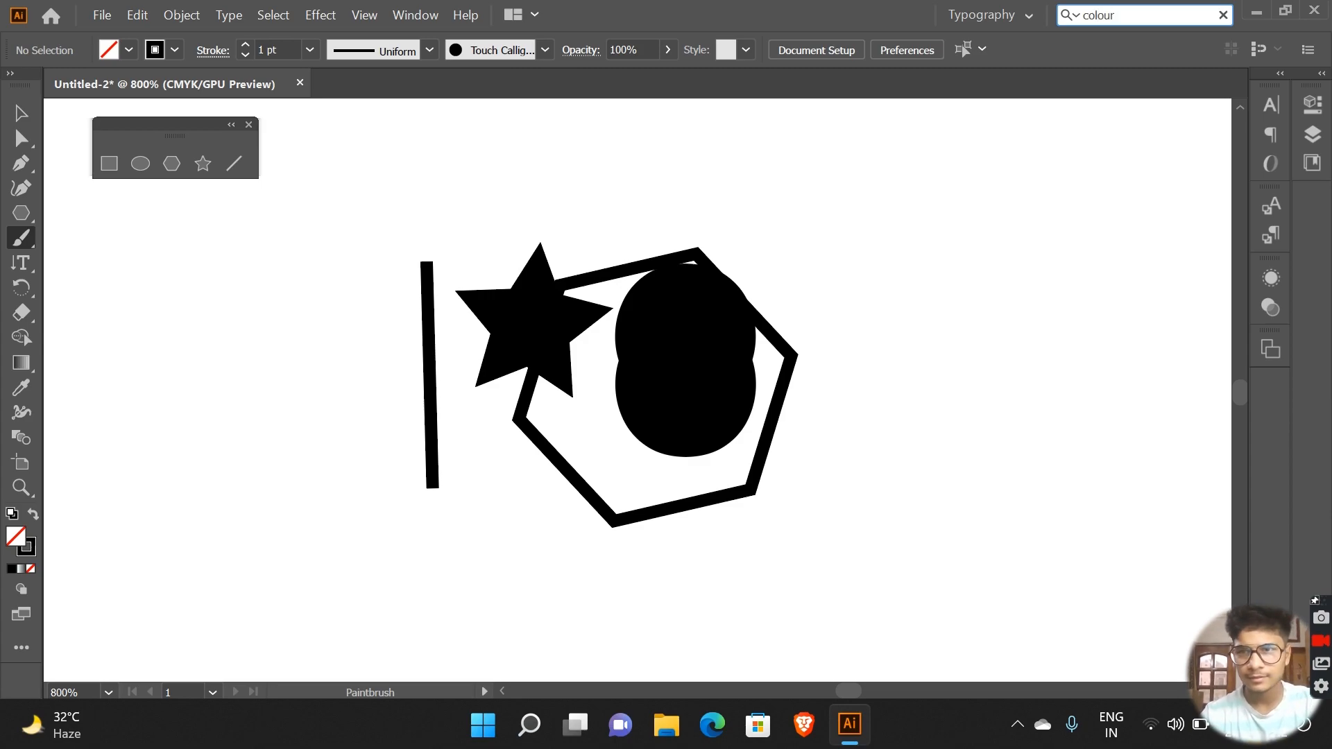
pyautogui.press('Return')
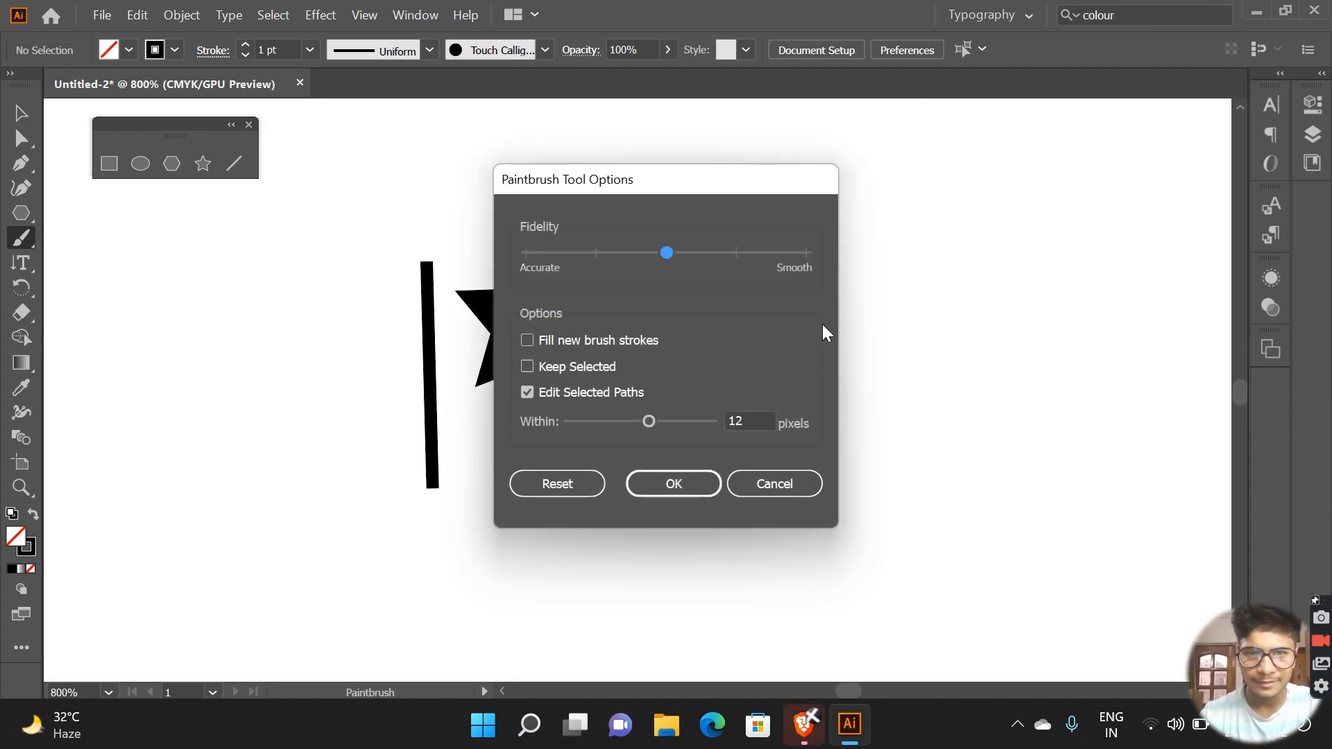
pyautogui.click(770, 477)
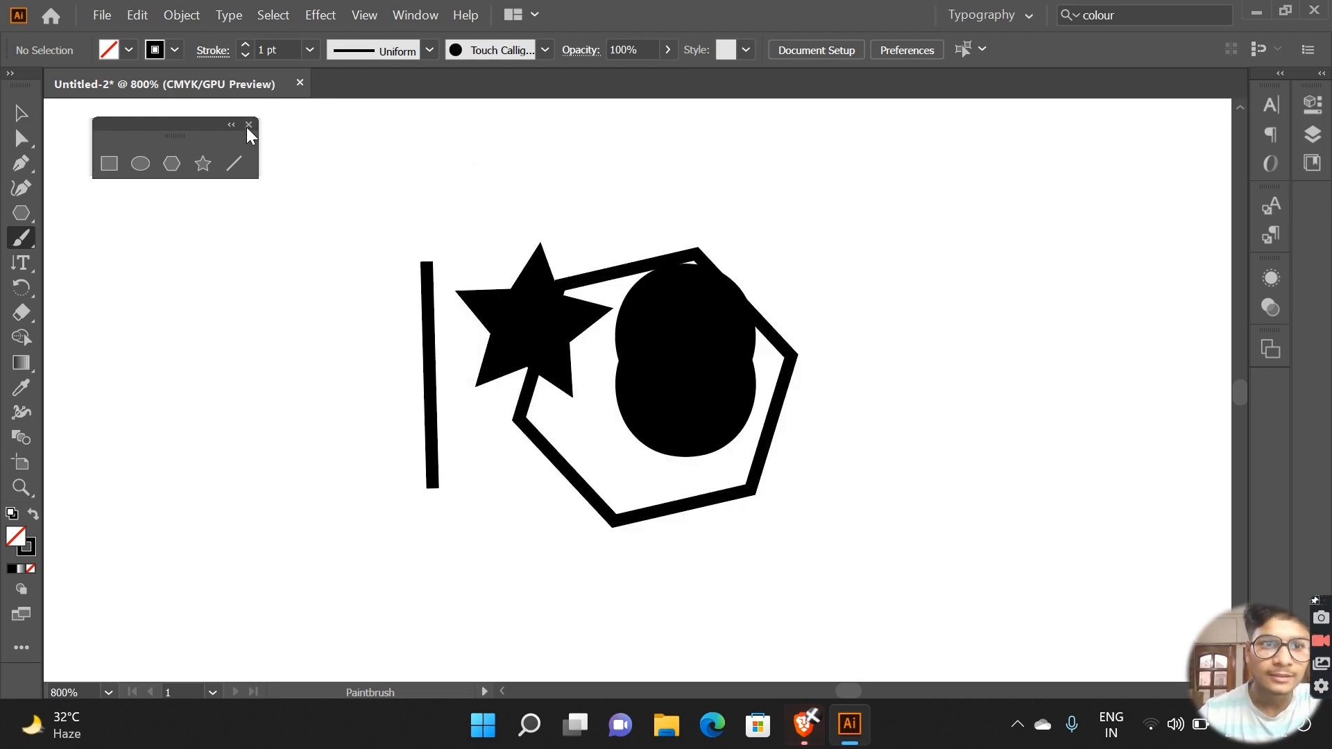
# Step: Close the floating shape tools panel and paint a thick vertical brush stroke beside the line with the lens-shaped width profile
pyautogui.click(247, 125)
pyautogui.click(429, 50)
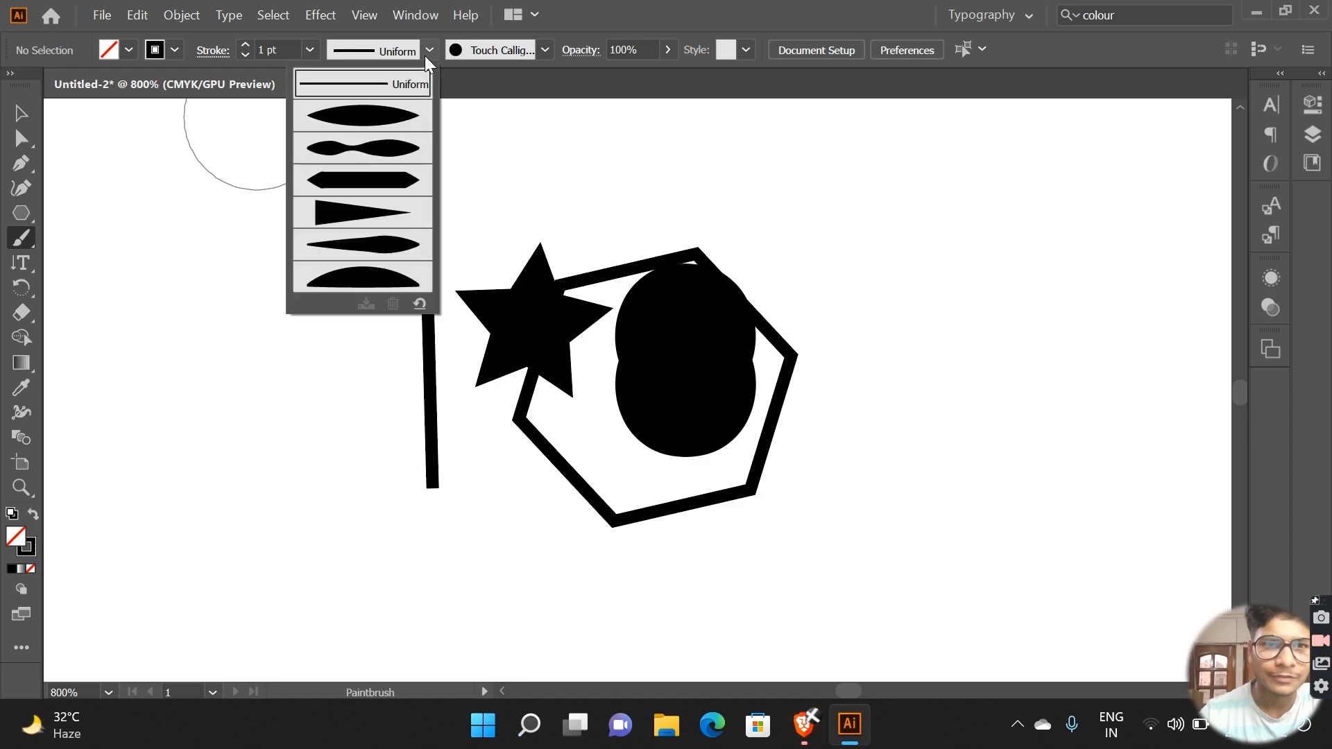
pyautogui.click(386, 116)
pyautogui.moveTo(357, 249); pyautogui.dragTo(361, 425)
# Step: Set the width profile to the arched, flat-based shape and paint broad brush strokes over the line, star and hexagon
pyautogui.click(434, 49)
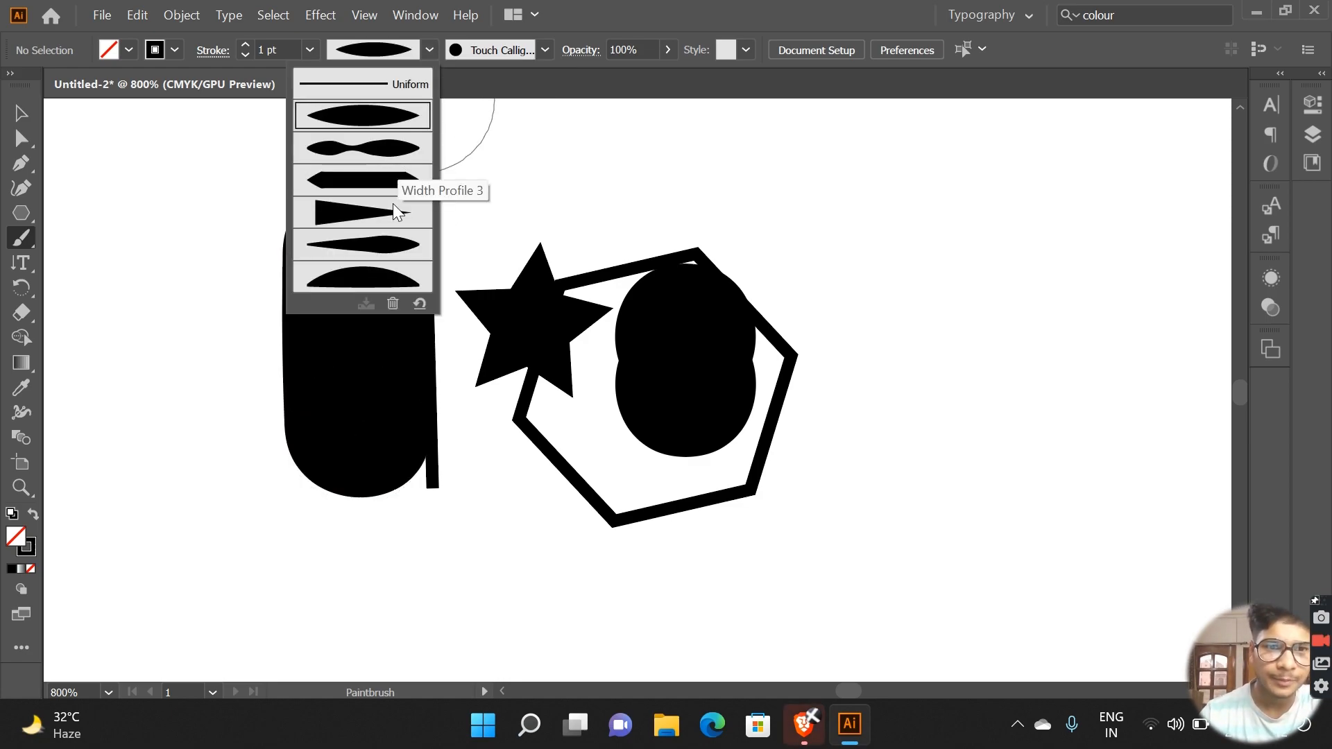
pyautogui.click(379, 274)
pyautogui.moveTo(829, 187)
pyautogui.mouseDown()
pyautogui.moveTo(944, 282)
pyautogui.moveTo(979, 333)
pyautogui.moveTo(941, 409)
pyautogui.moveTo(886, 387)
pyautogui.moveTo(825, 445)
pyautogui.moveTo(803, 537)
pyautogui.moveTo(1041, 496)
pyautogui.mouseUp()
pyautogui.rightClick(942, 415)
pyautogui.click(887, 387)
pyautogui.moveTo(1090, 385)
pyautogui.mouseDown()
pyautogui.moveTo(1080, 358)
pyautogui.moveTo(816, 502)
pyautogui.moveTo(740, 399)
pyautogui.moveTo(513, 521)
pyautogui.moveTo(307, 457)
pyautogui.moveTo(326, 489)
pyautogui.mouseUp()
pyautogui.moveTo(151, 539)
pyautogui.mouseDown()
pyautogui.moveTo(150, 385)
pyautogui.moveTo(270, 436)
pyautogui.mouseUp()
# Step: Paint a long thick wavy brush stroke to the right of the blackened shapes, and check the available graphic styles
pyautogui.hscroll(15, 270, 437)
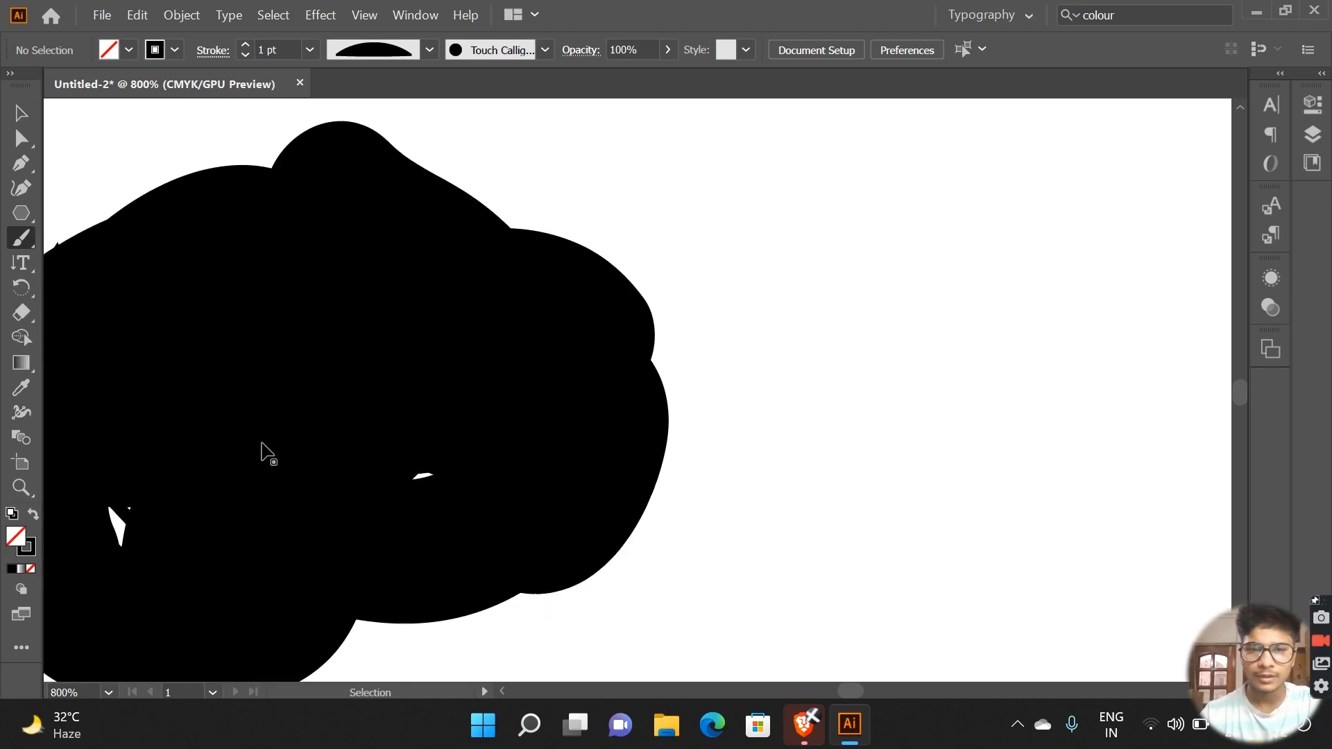
pyautogui.moveTo(215, 500)
pyautogui.mouseDown()
pyautogui.moveTo(229, 351)
pyautogui.moveTo(417, 339)
pyautogui.moveTo(615, 451)
pyautogui.moveTo(787, 315)
pyautogui.moveTo(840, 493)
pyautogui.moveTo(1010, 302)
pyautogui.mouseUp()
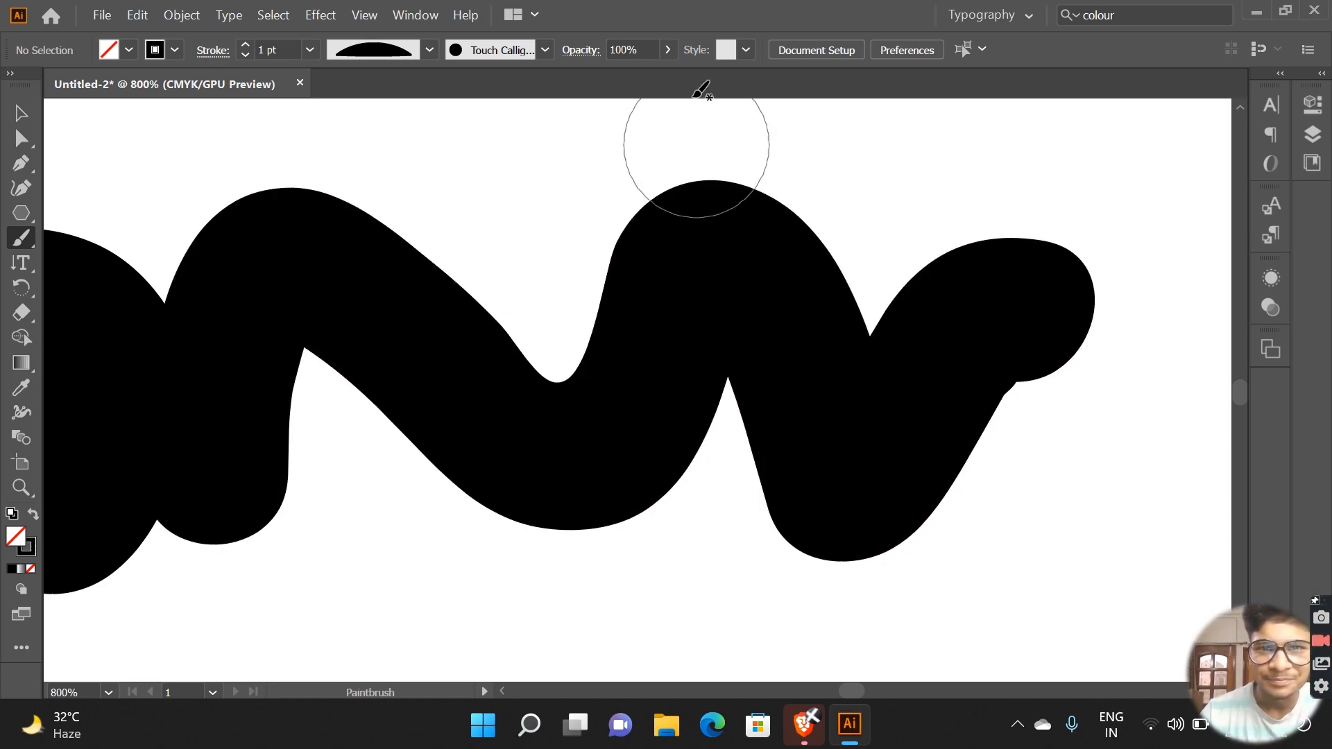
pyautogui.click(747, 50)
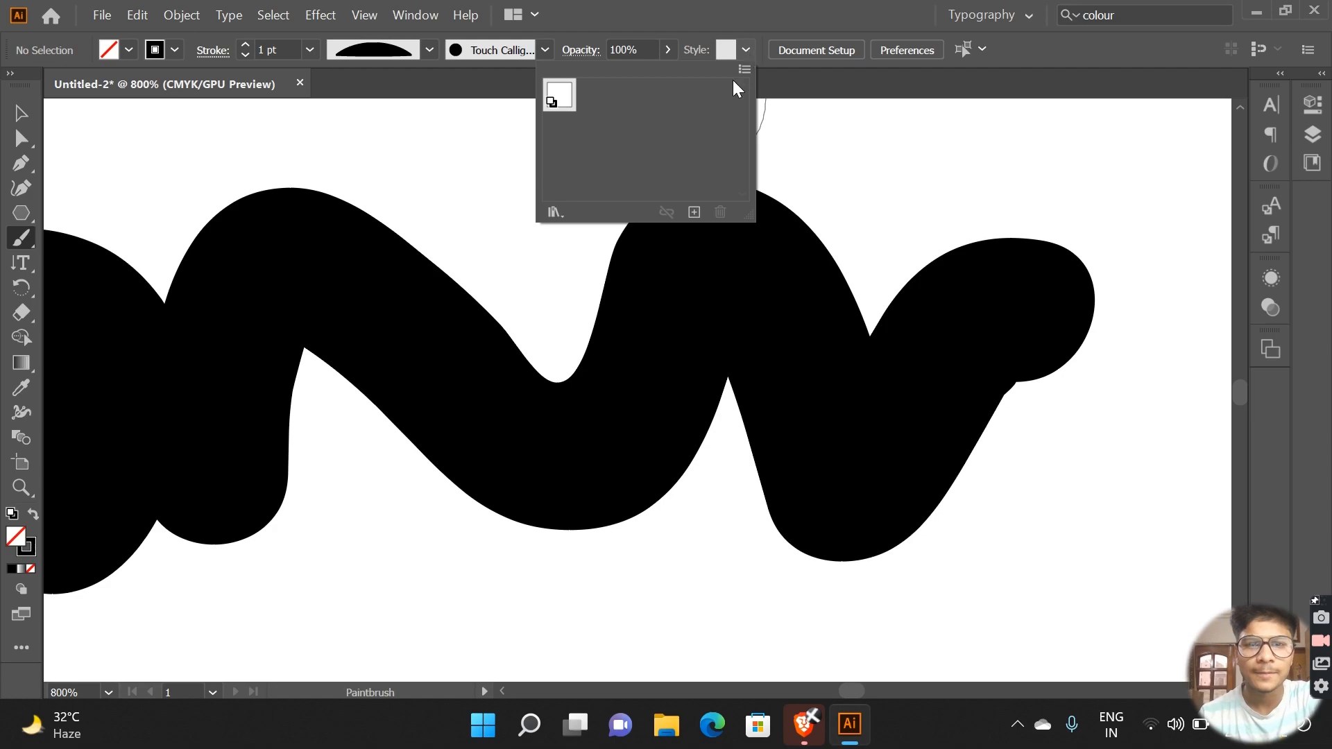
pyautogui.click(826, 51)
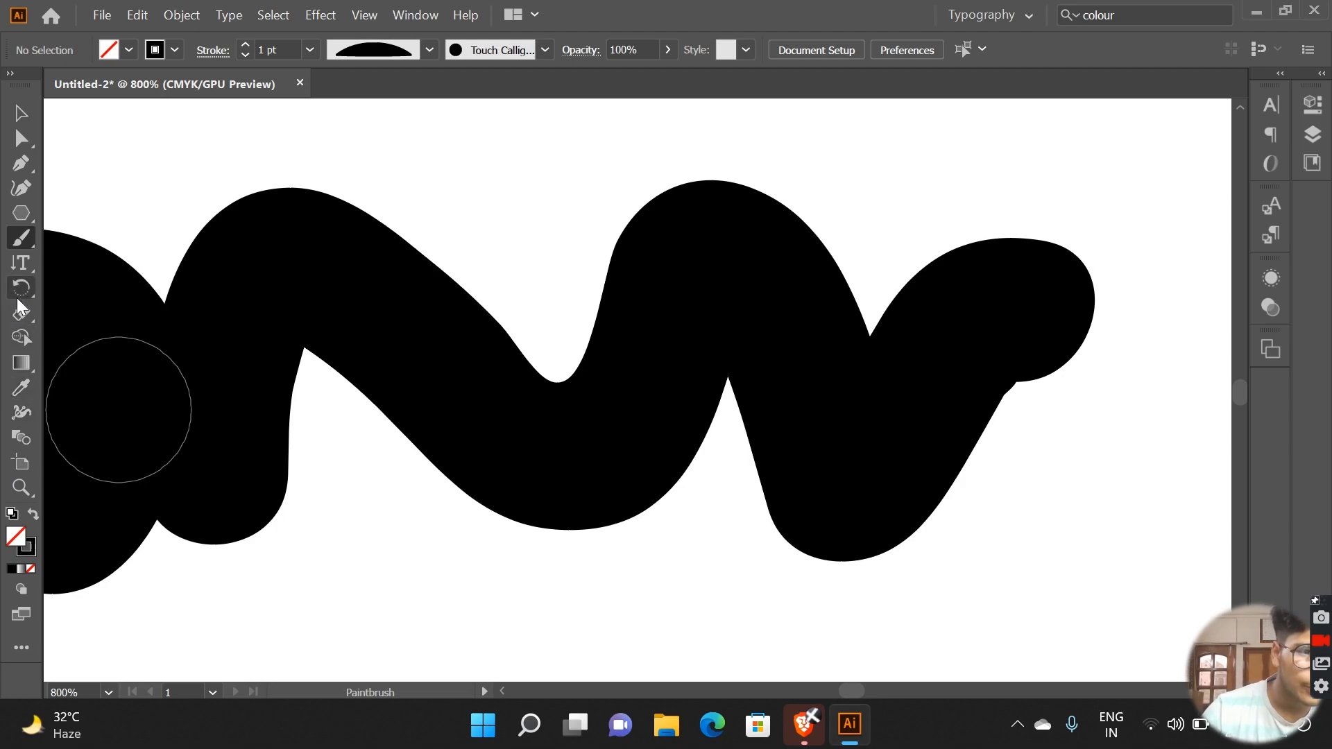
# Step: Set the color settings preset to Emulate Adobe Illustrator 6.0 and apply it
pyautogui.click(133, 23)
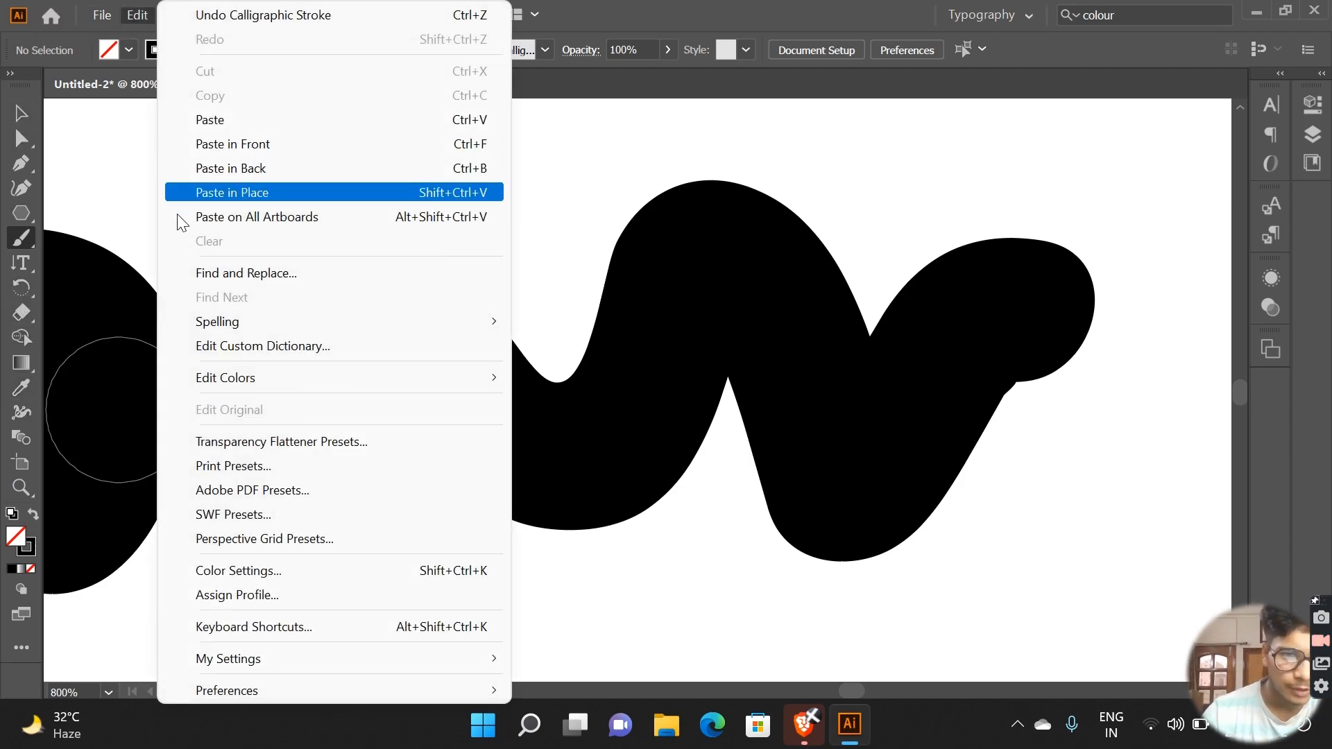
pyautogui.click(344, 570)
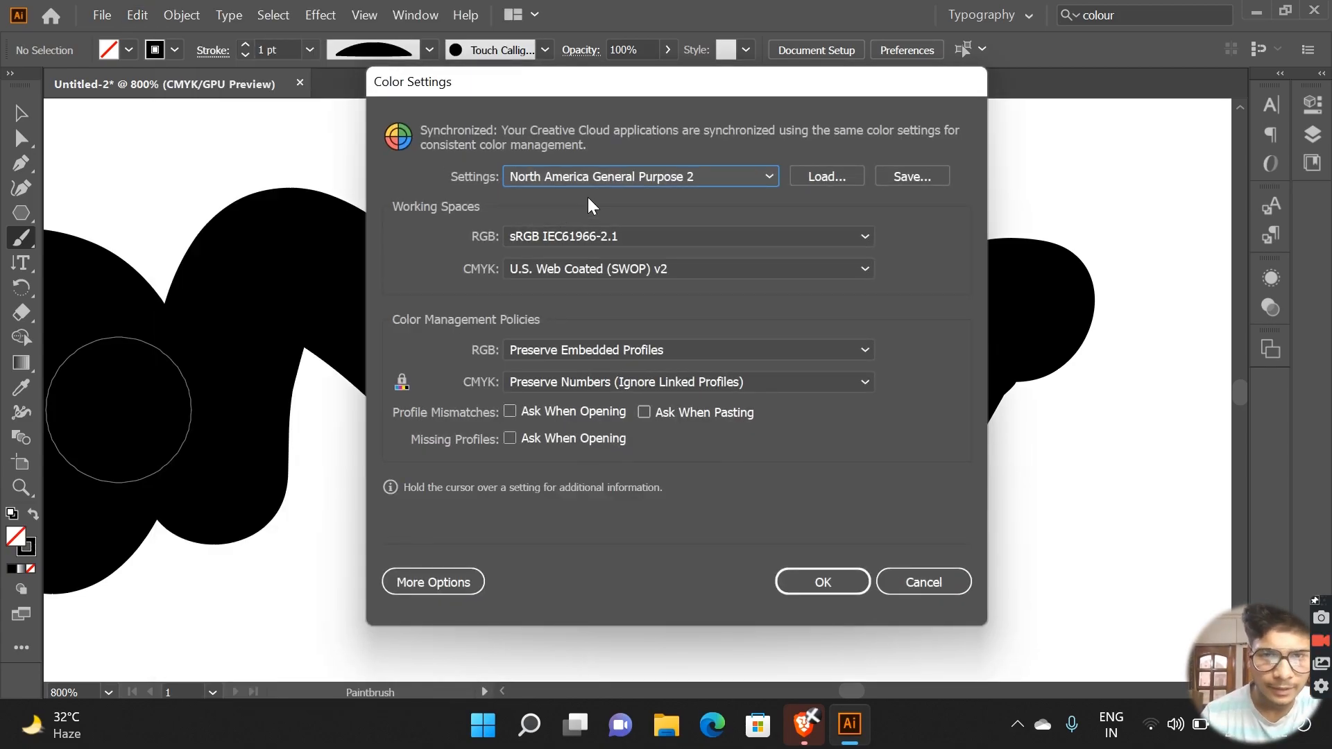
pyautogui.click(727, 176)
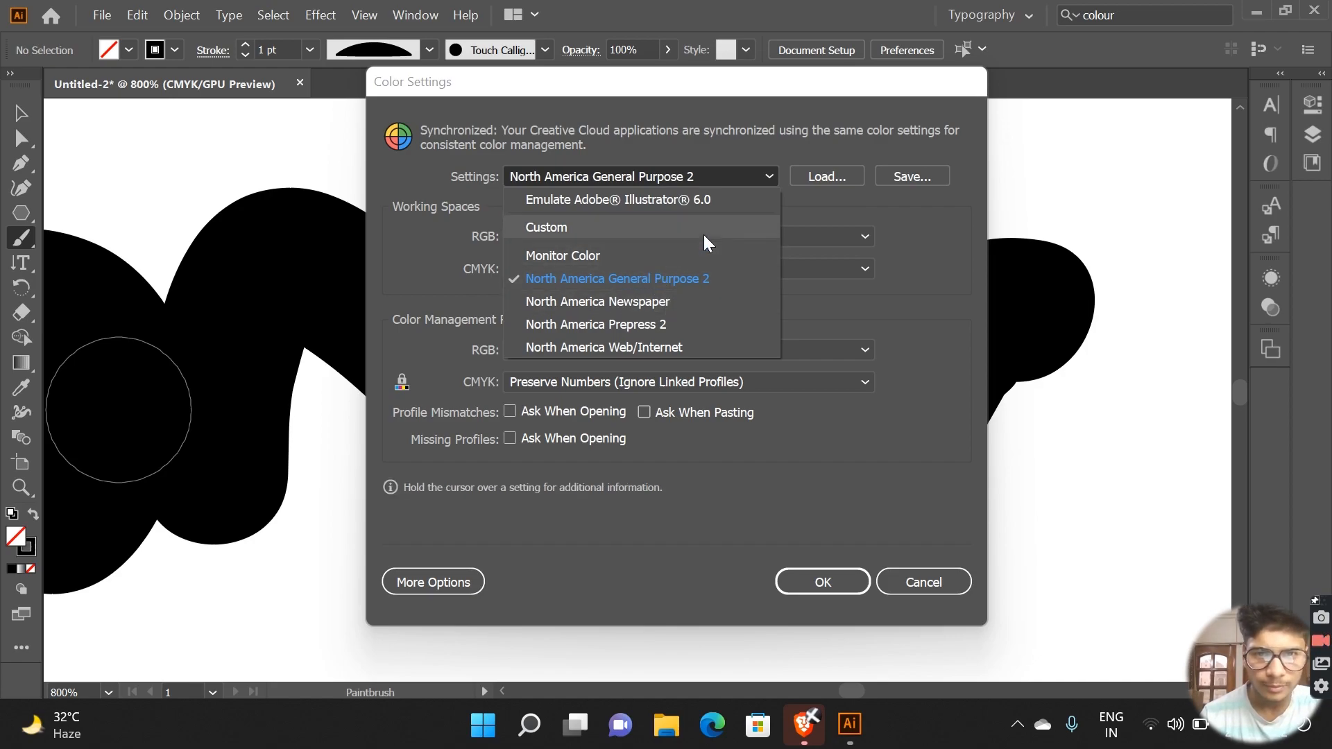
pyautogui.click(732, 190)
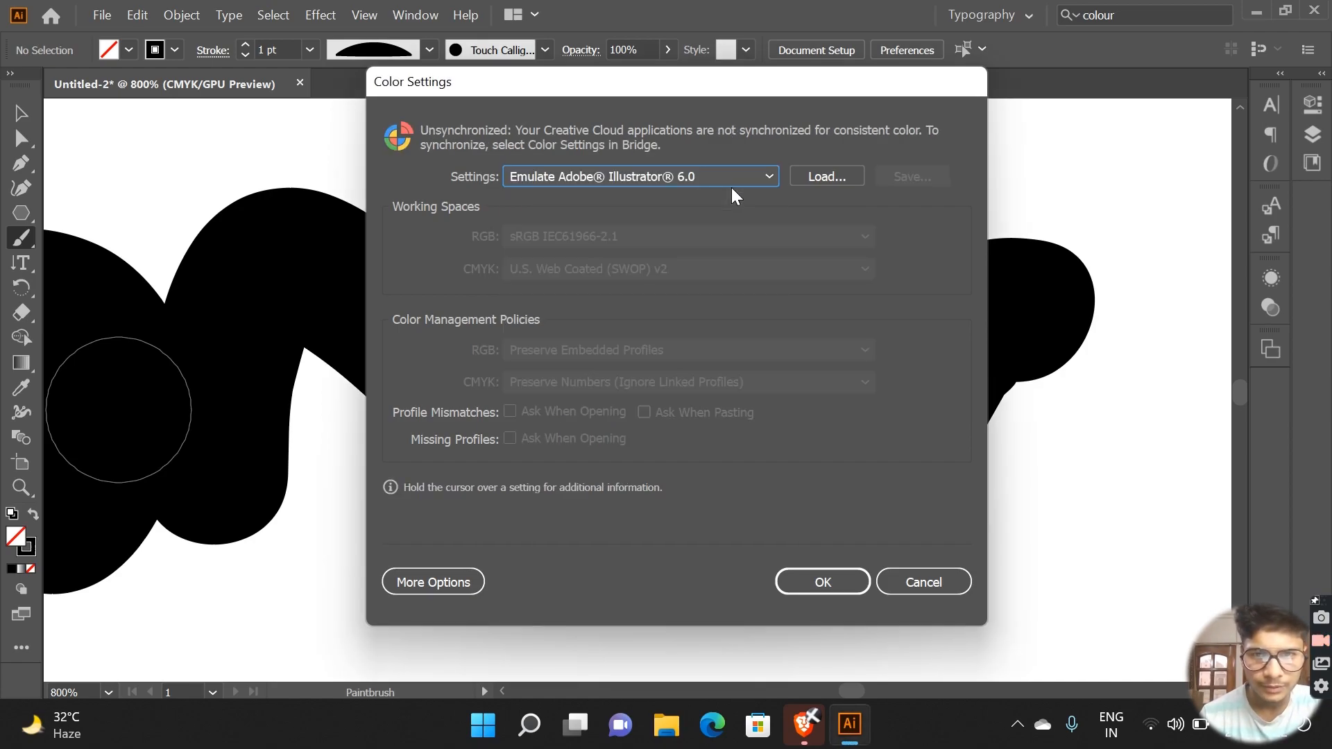
pyautogui.click(833, 584)
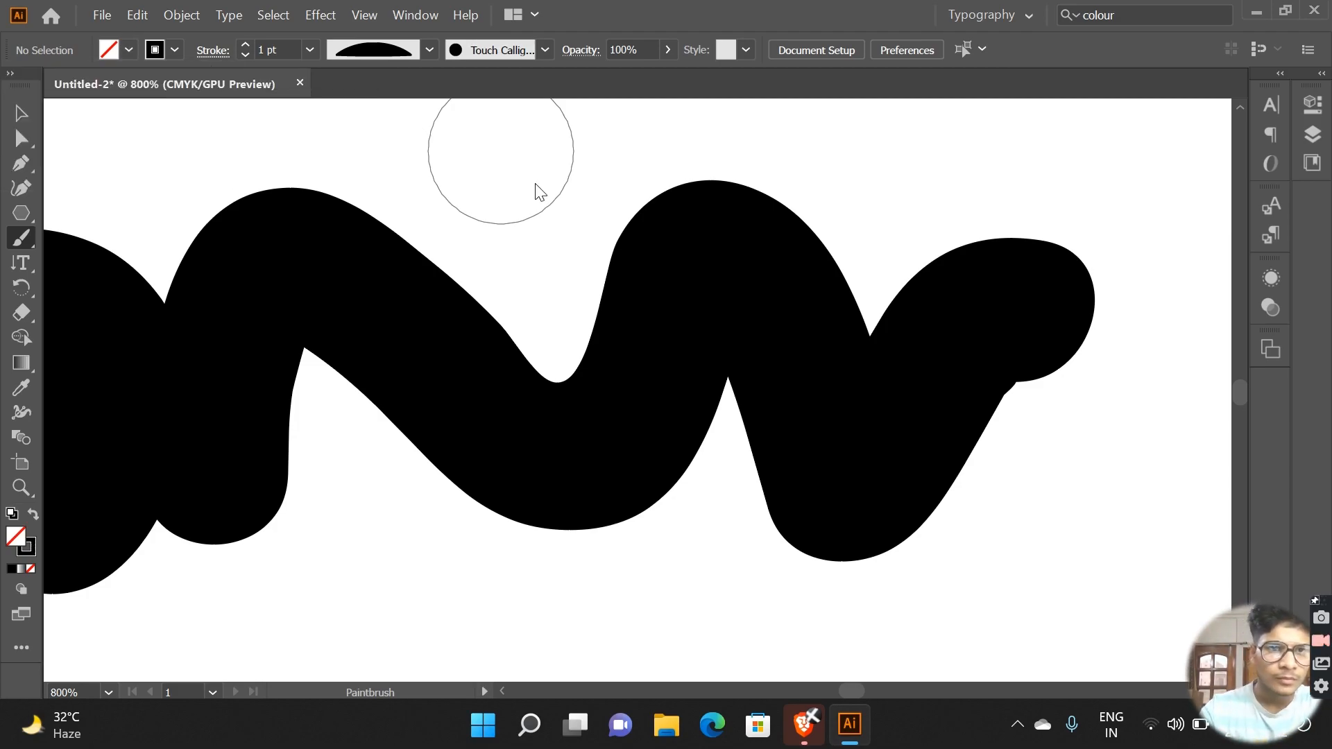
# Step: Look through the list of available fonts, and paint a round brush dot just beyond the right end of the wavy stroke
pyautogui.click(228, 15)
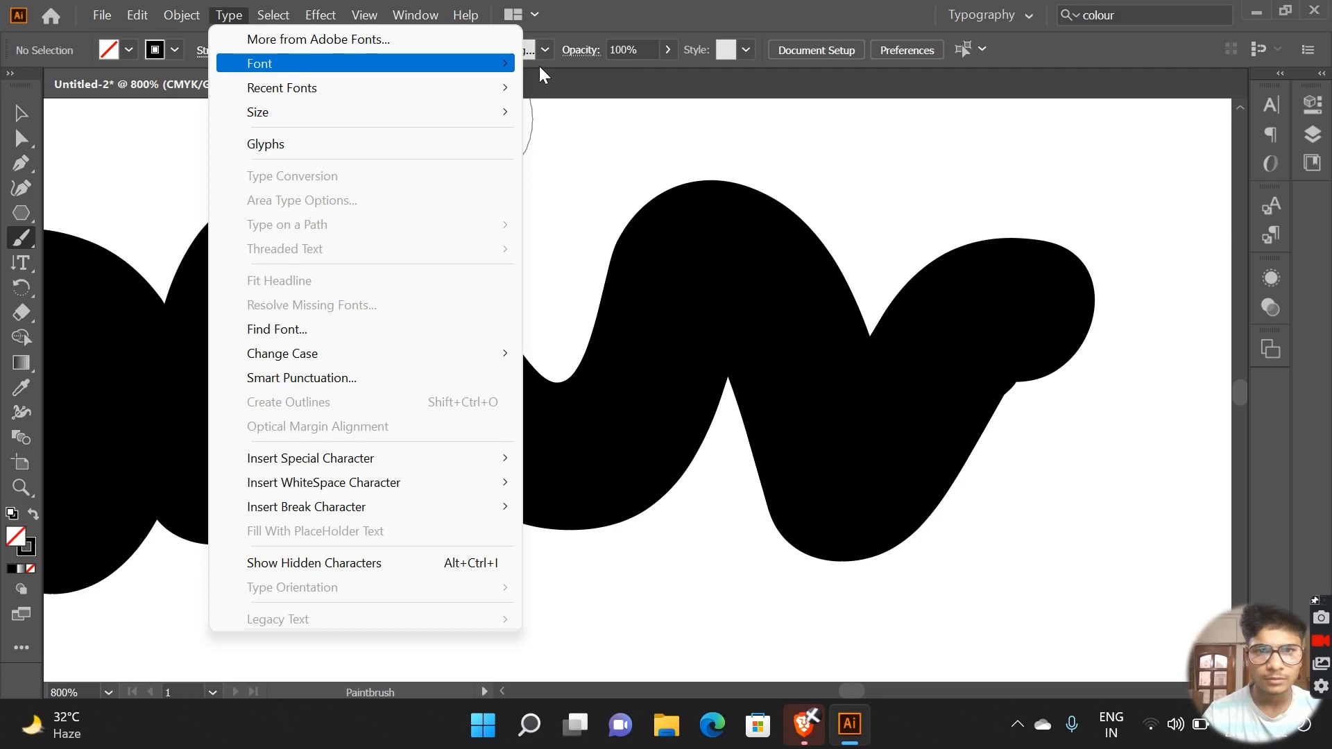
pyautogui.moveTo(539, 66)
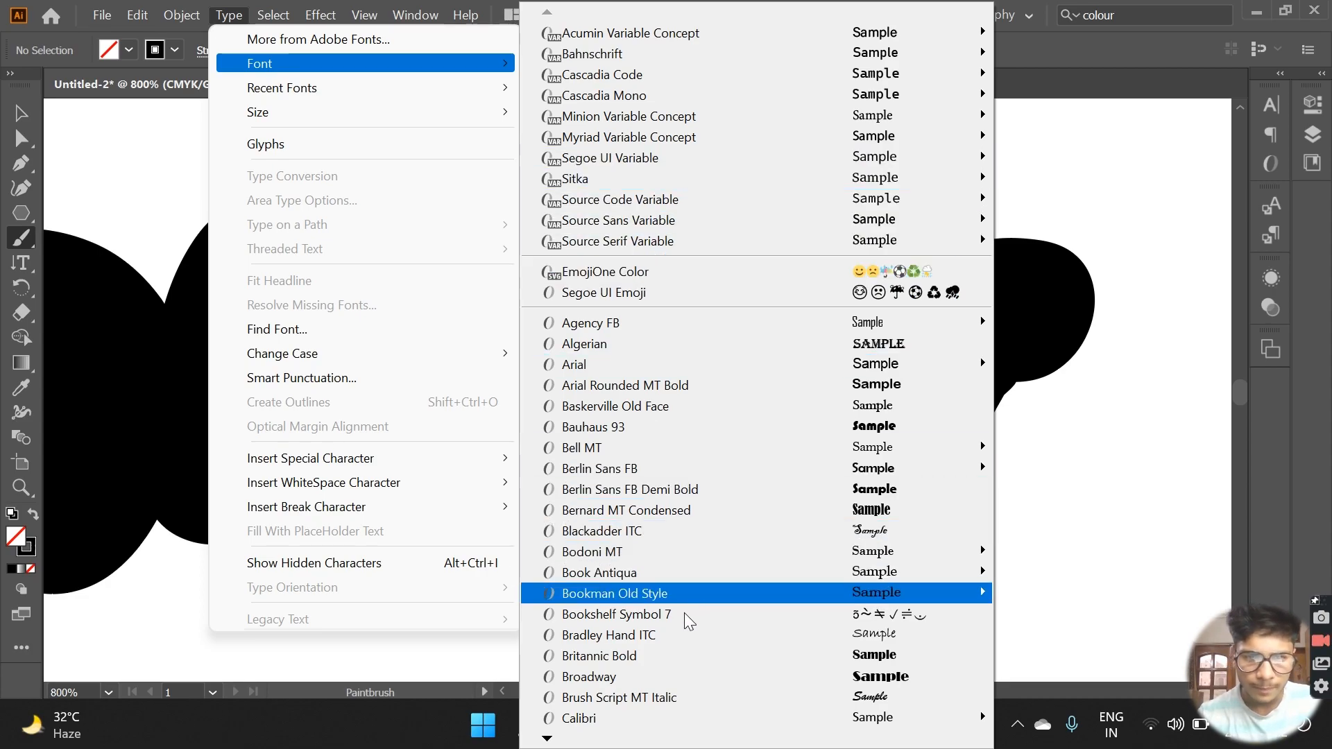
pyautogui.moveTo(548, 738)
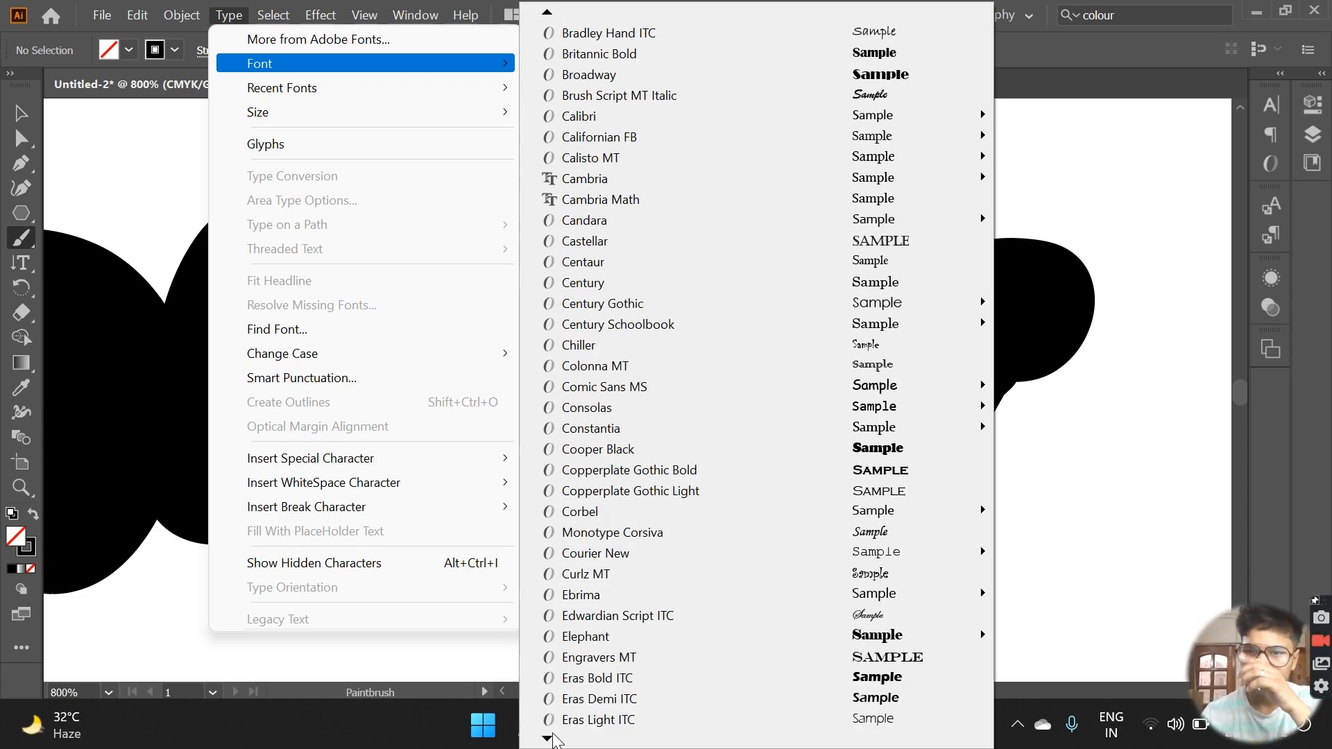
pyautogui.click(1167, 287)
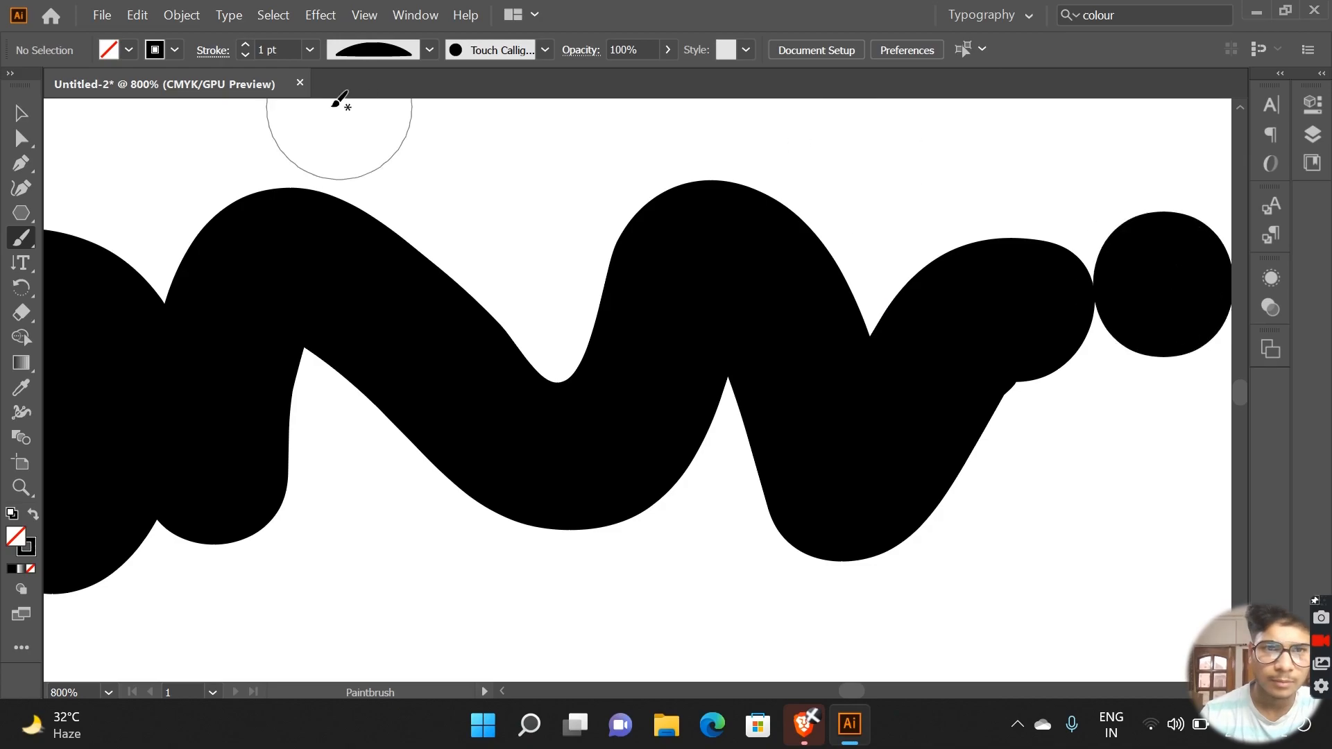
# Step: Select objects with the same fill color, and paint a short thick brush stroke into the middle dip of the wavy stroke
pyautogui.click(320, 17)
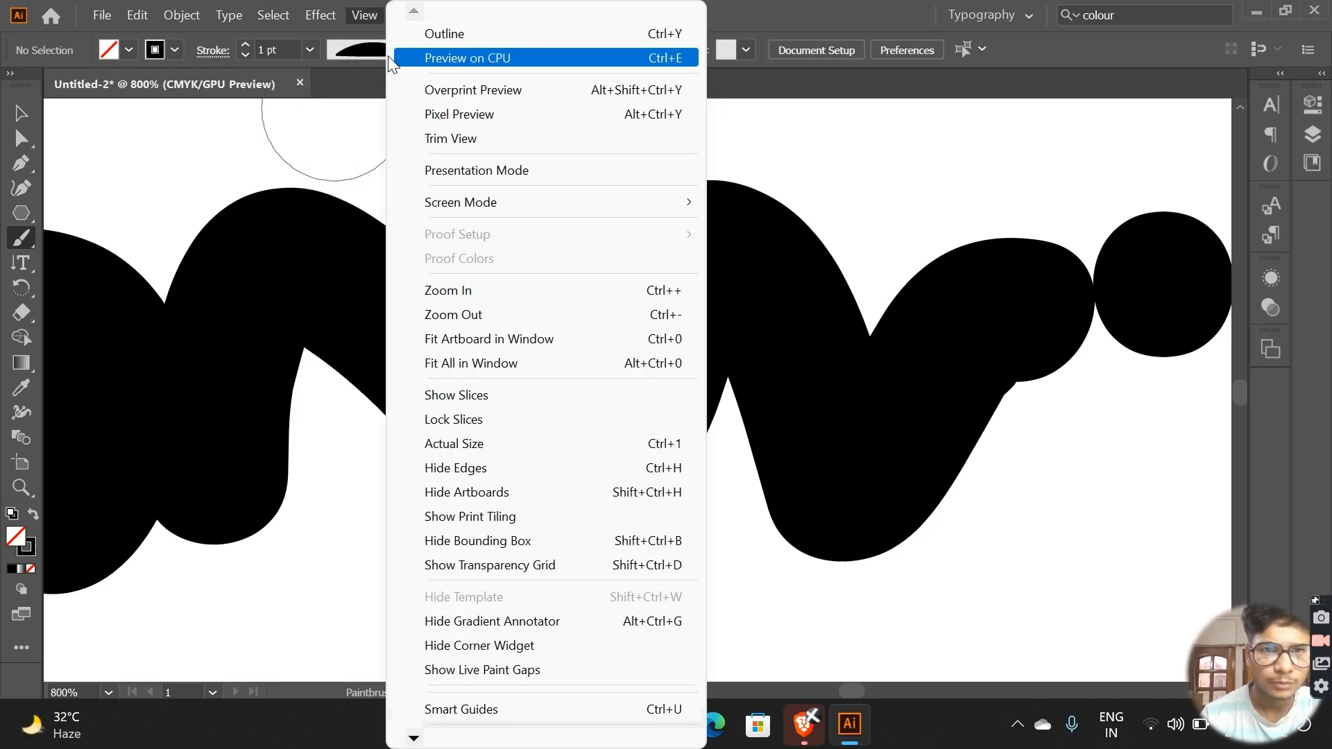
pyautogui.click(382, 10)
pyautogui.click(320, 15)
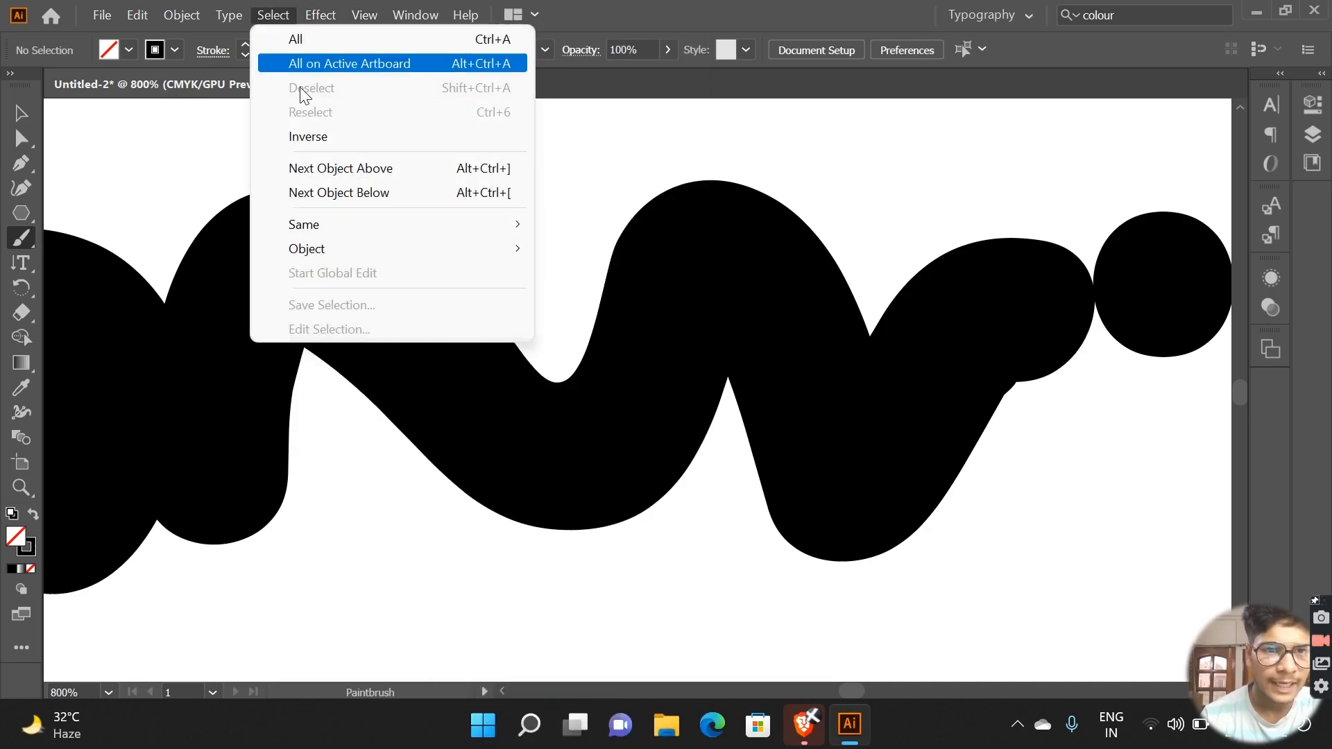
pyautogui.moveTo(313, 224)
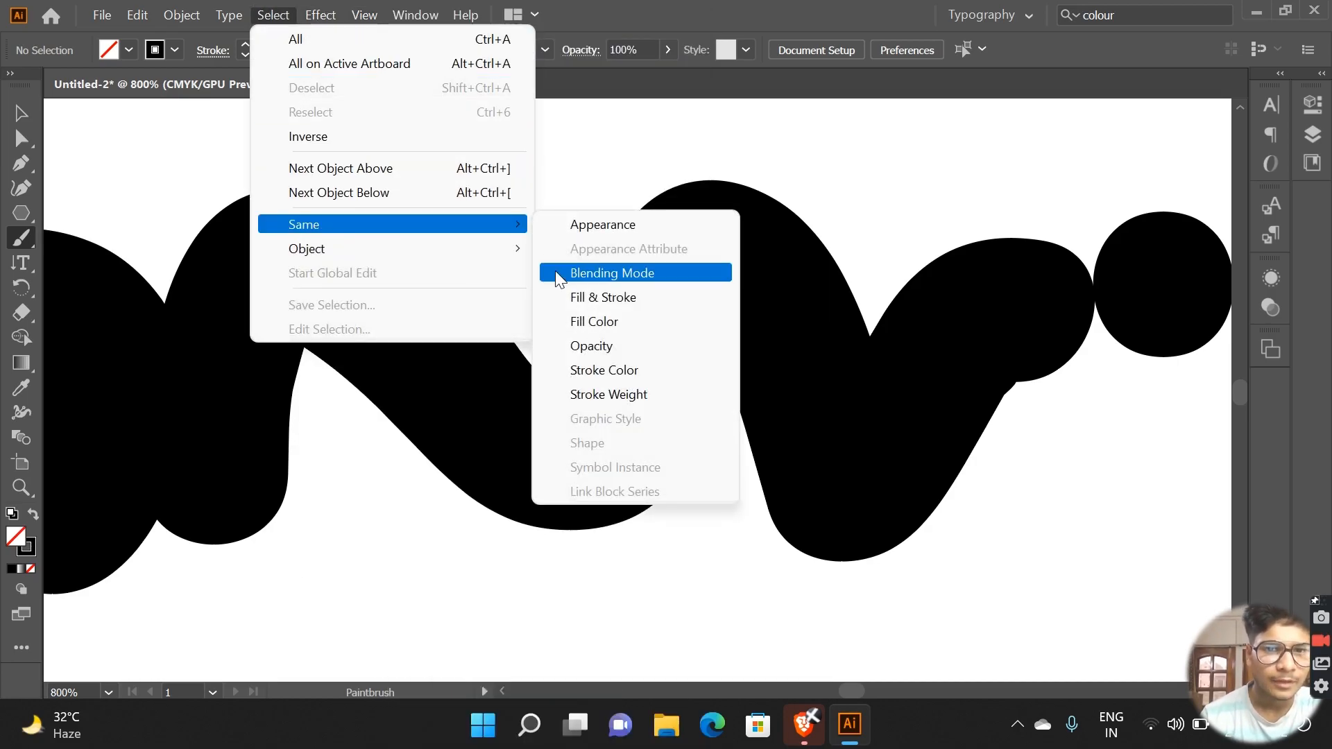
pyautogui.click(590, 322)
pyautogui.moveTo(579, 298); pyautogui.dragTo(651, 346)
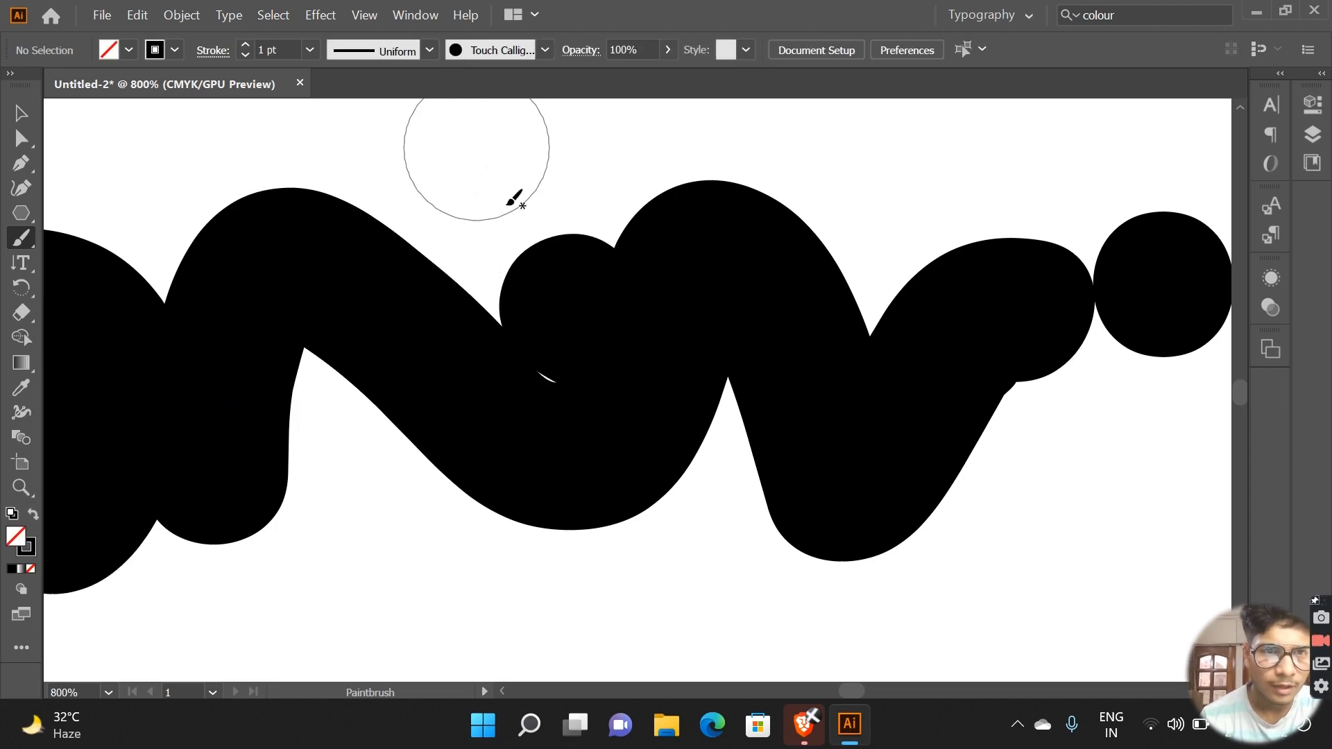